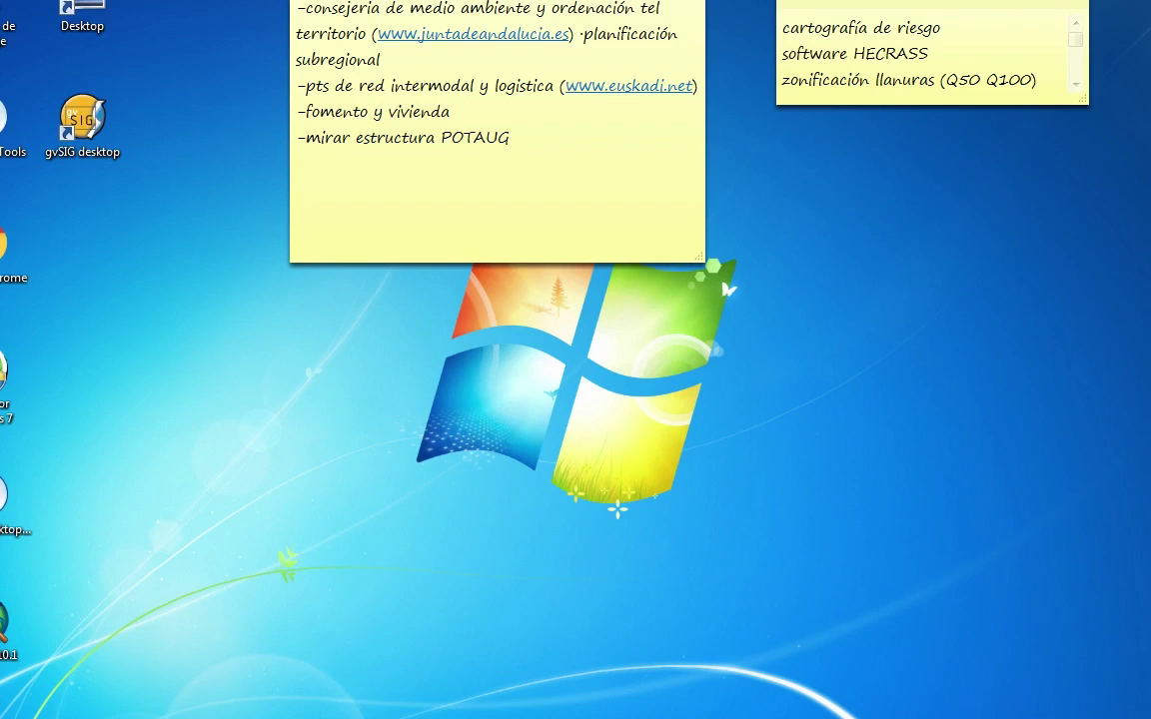
Step: Switch to ArcCatalog and create a new LAS dataset named nuevoLasDataset.lasd in the inner Baltimore folder
key(alt+Tab)
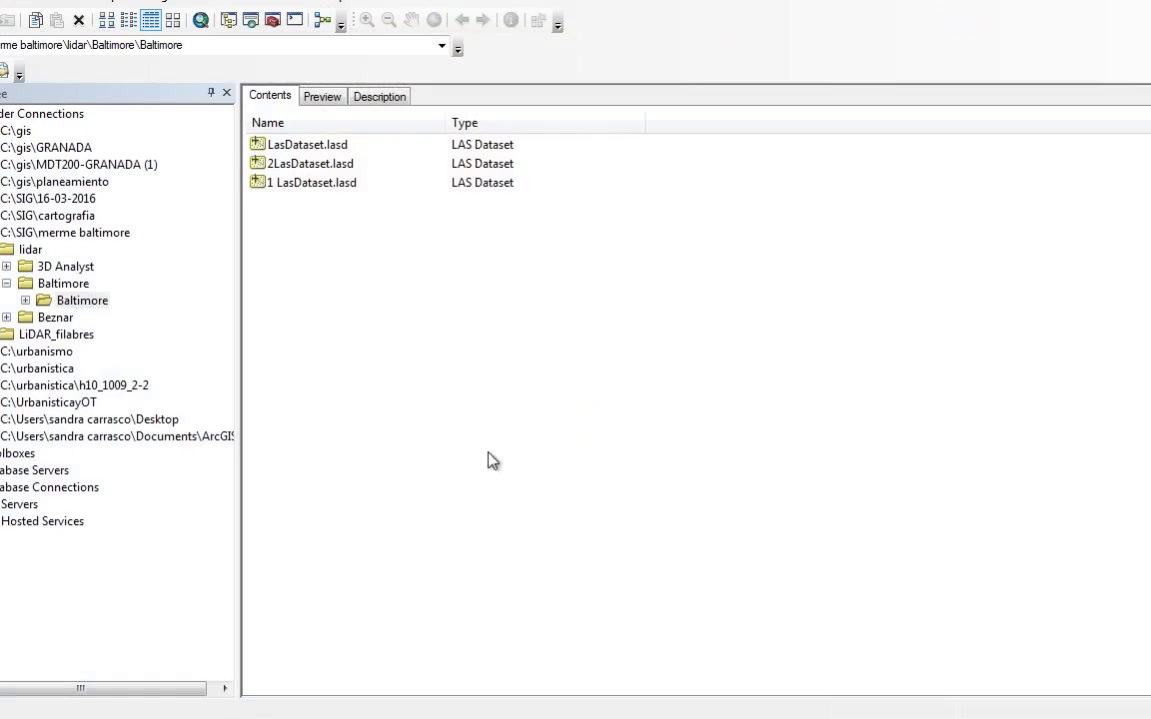
right_click(312, 304)
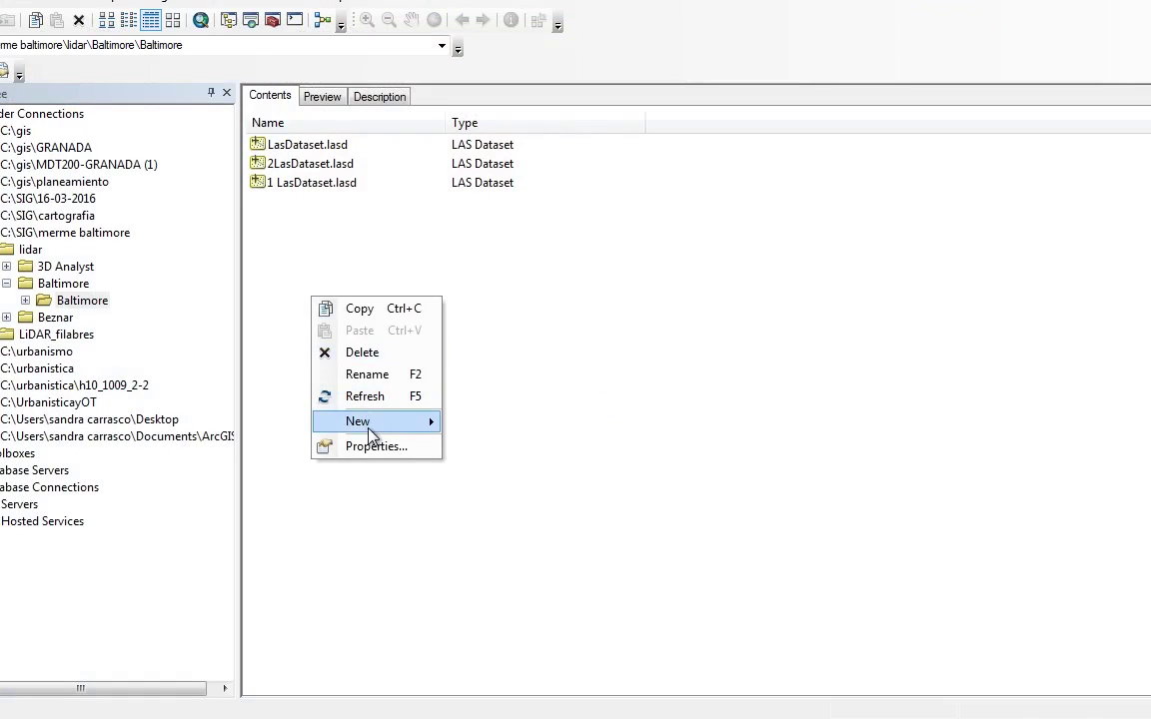
mouse_move(404, 427)
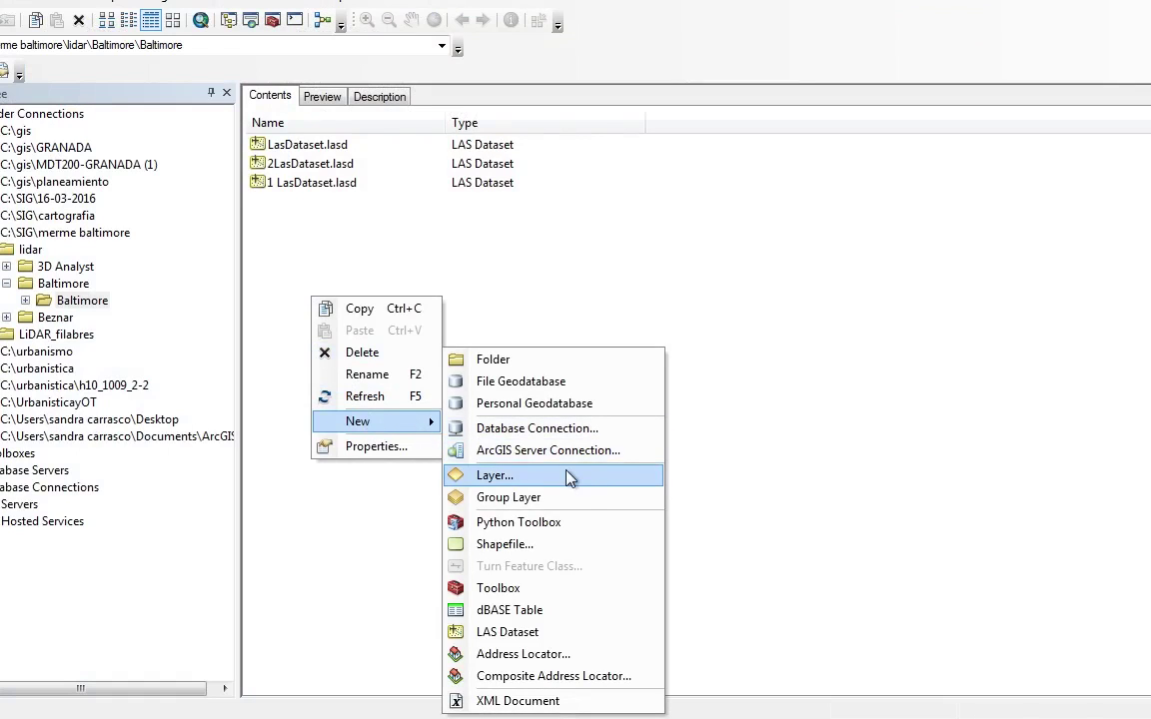
click(474, 632)
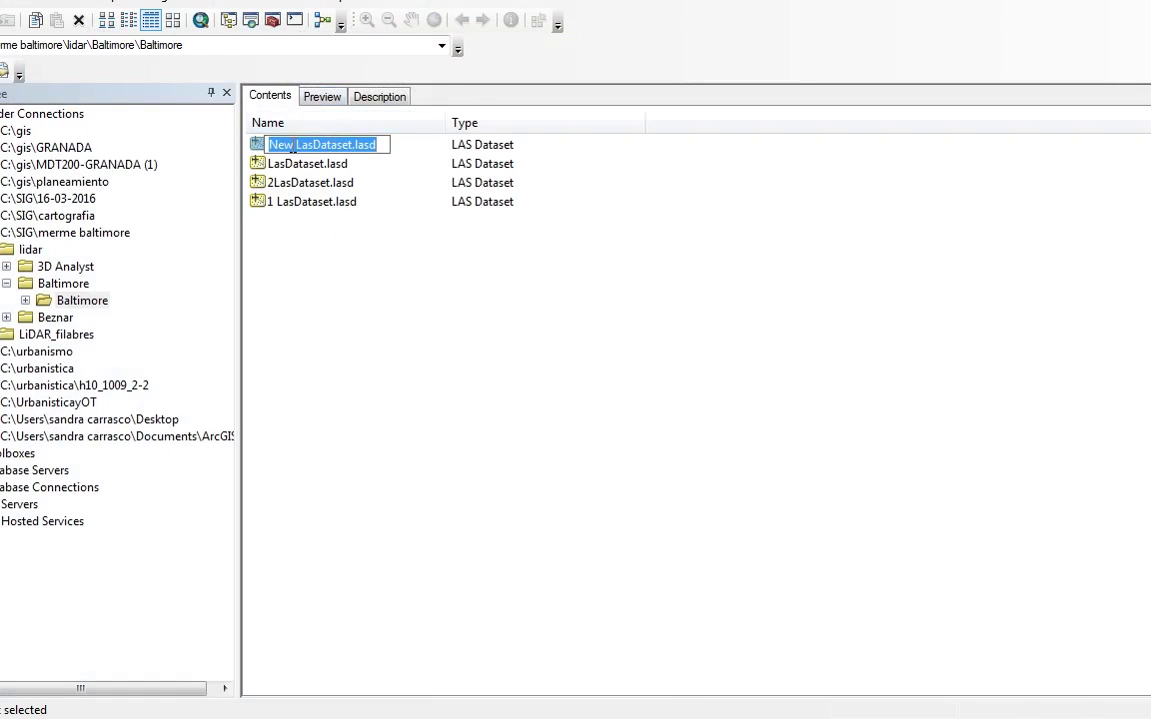
click(282, 145)
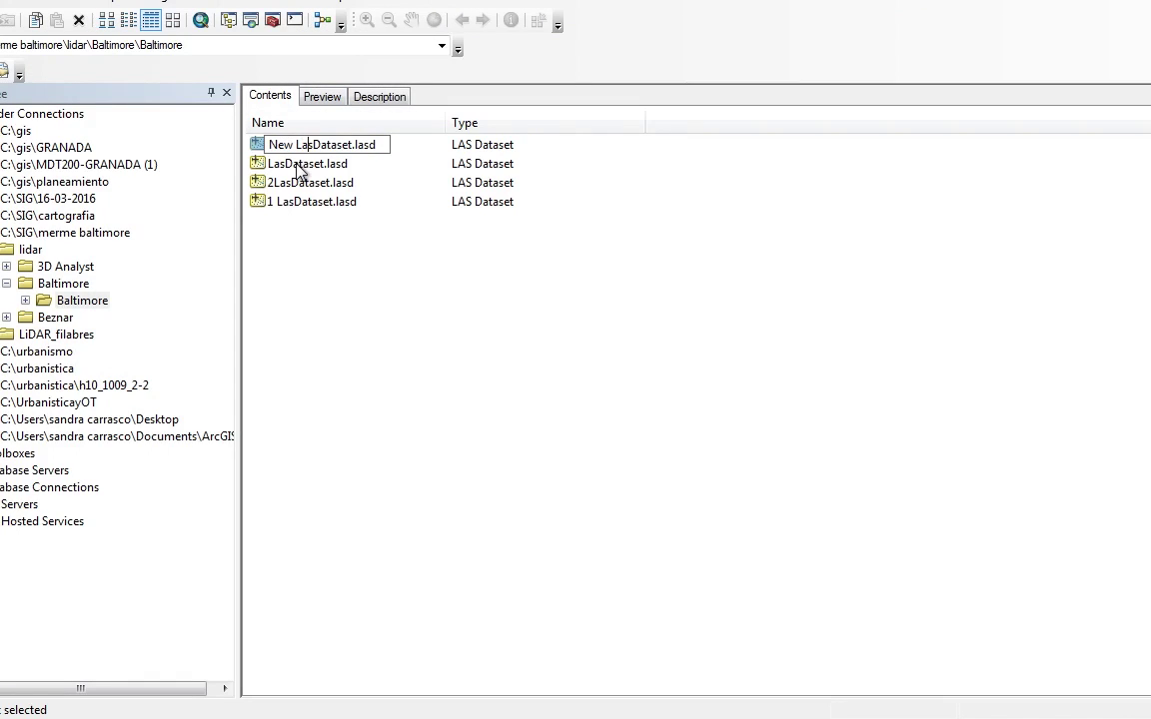
key(BackSpace)
key(BackSpace)
key(BackSpace)
key(BackSpace)
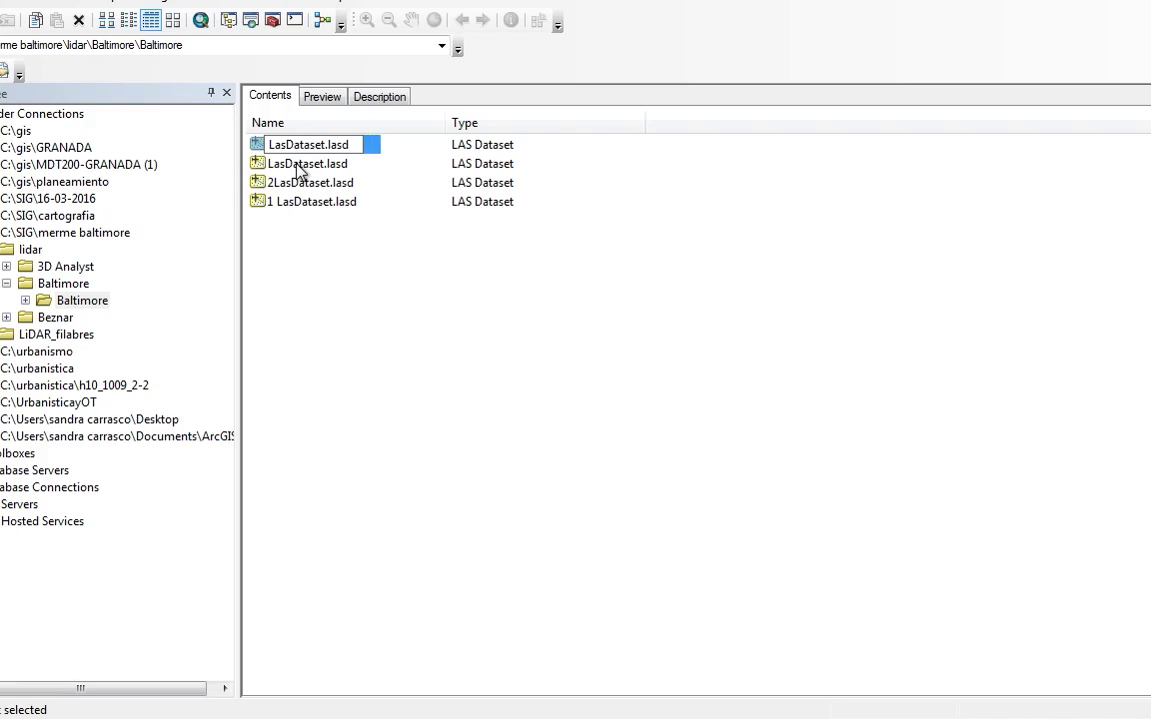
text(nuevo)
click(300, 307)
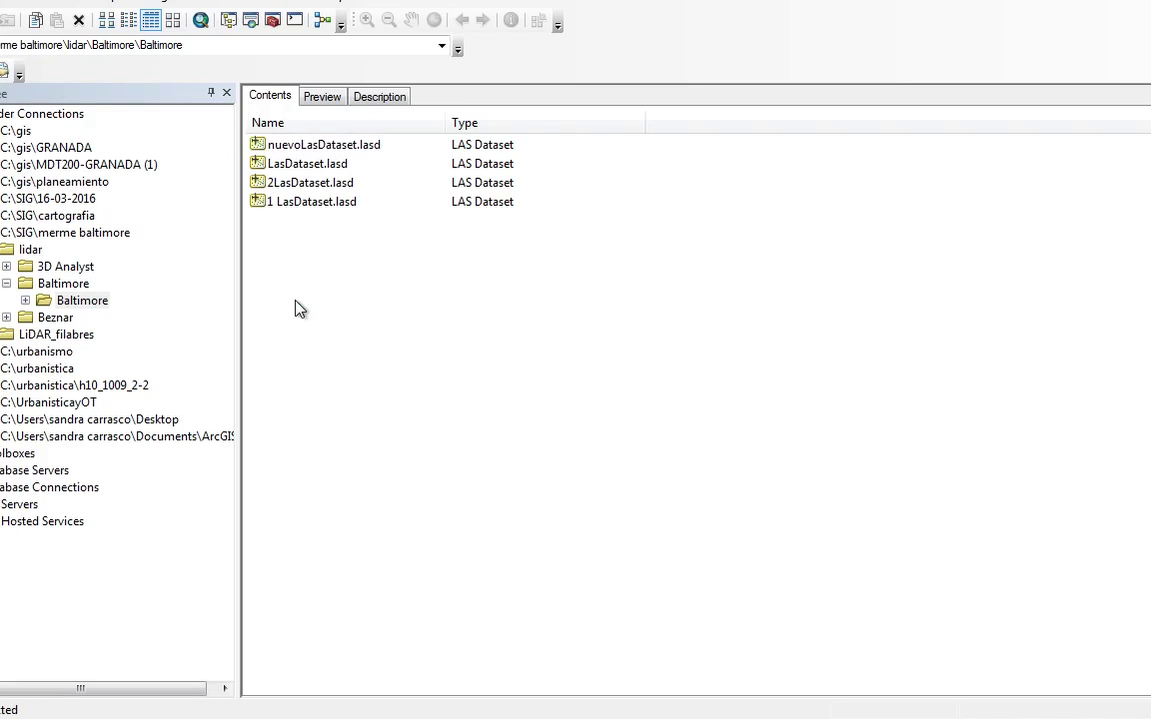
Step: Add the file MD_Baltimore_2008_000053.las to nuevoLasDataset.lasd through its properties and accept the change
click(317, 146)
right_click(318, 146)
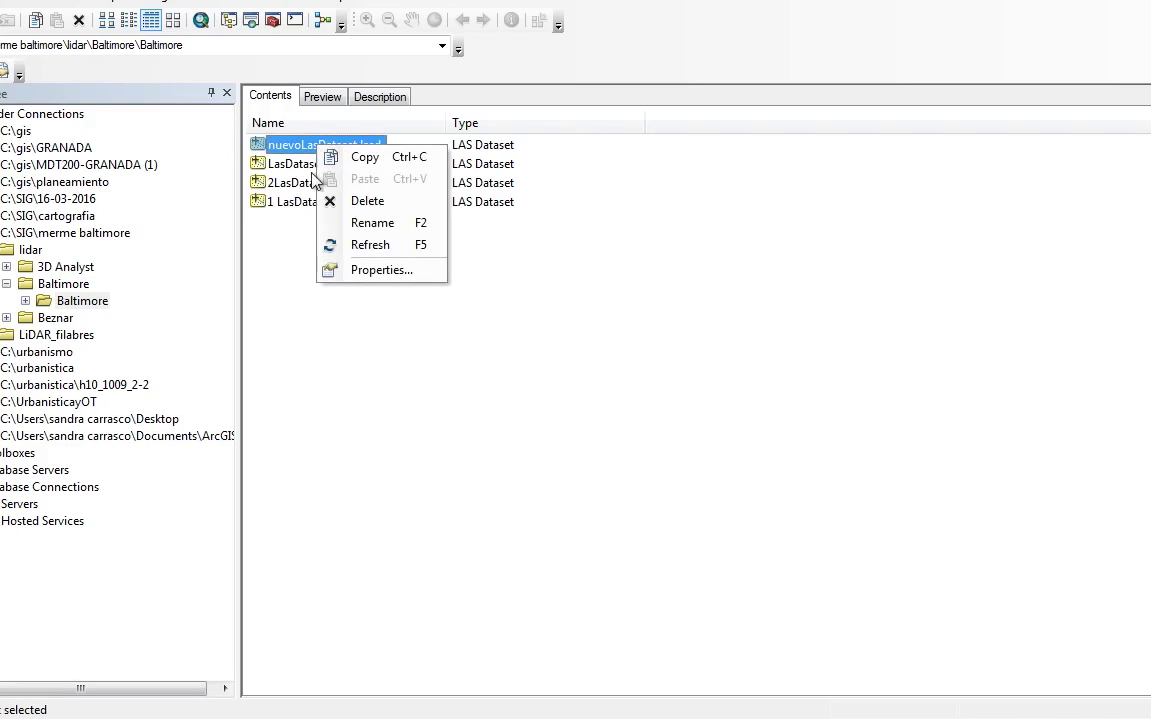
click(348, 271)
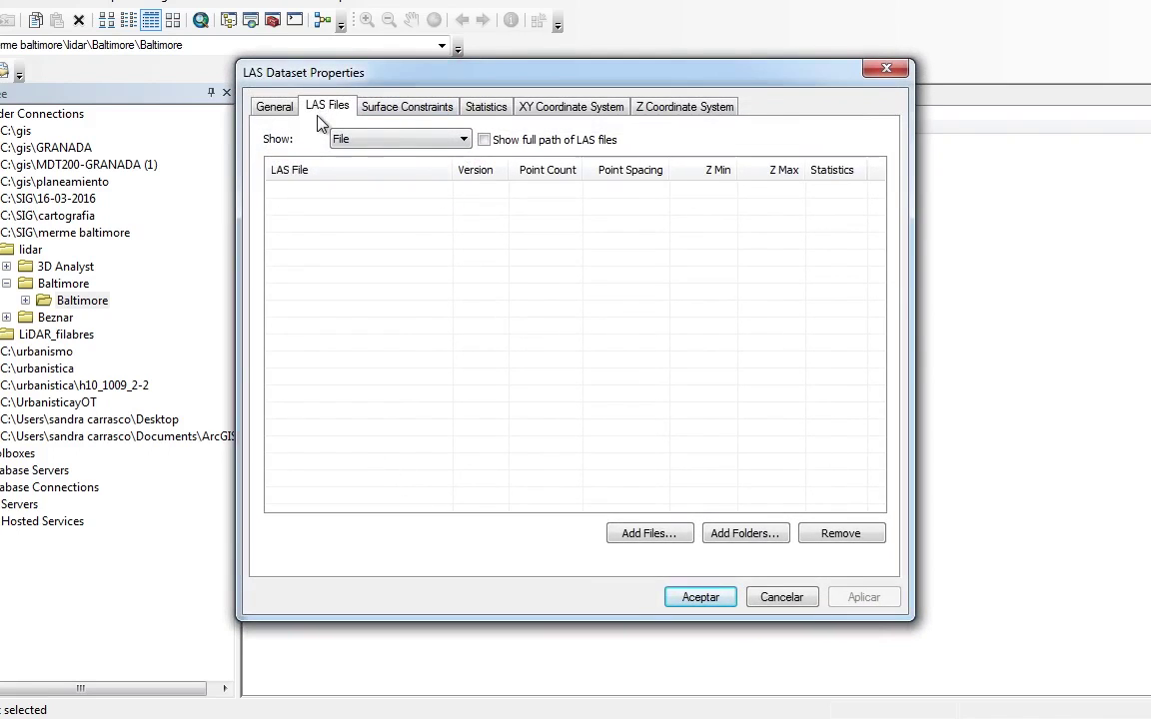
click(630, 534)
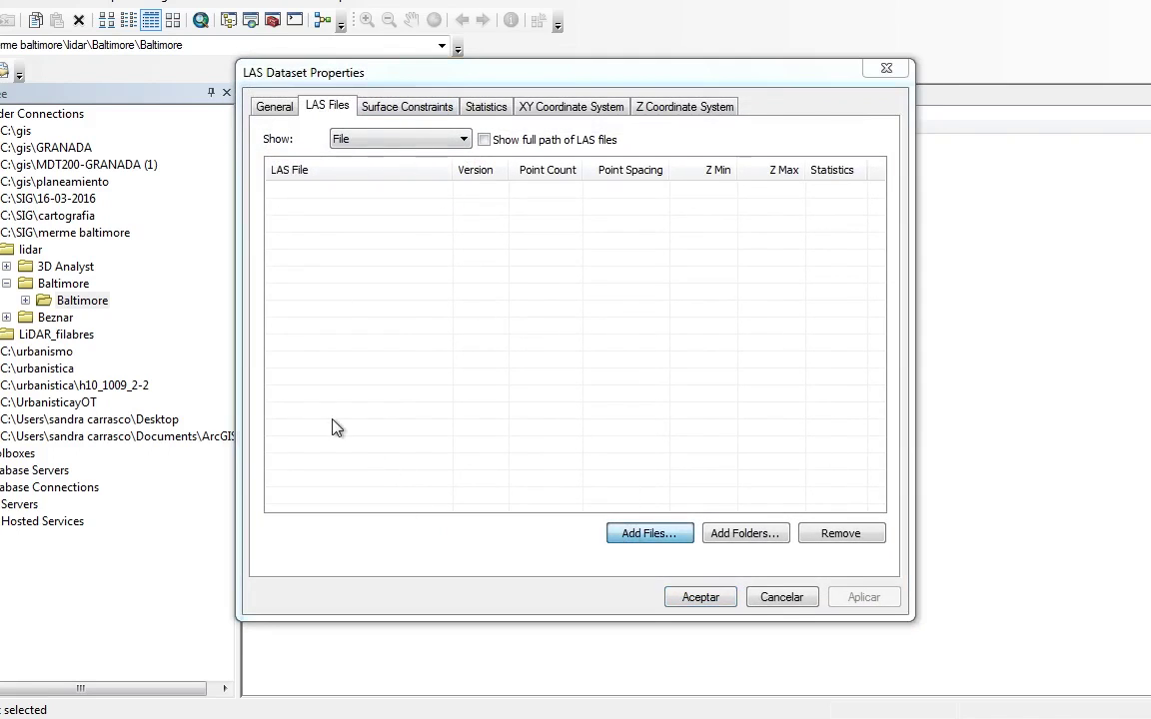
click(470, 230)
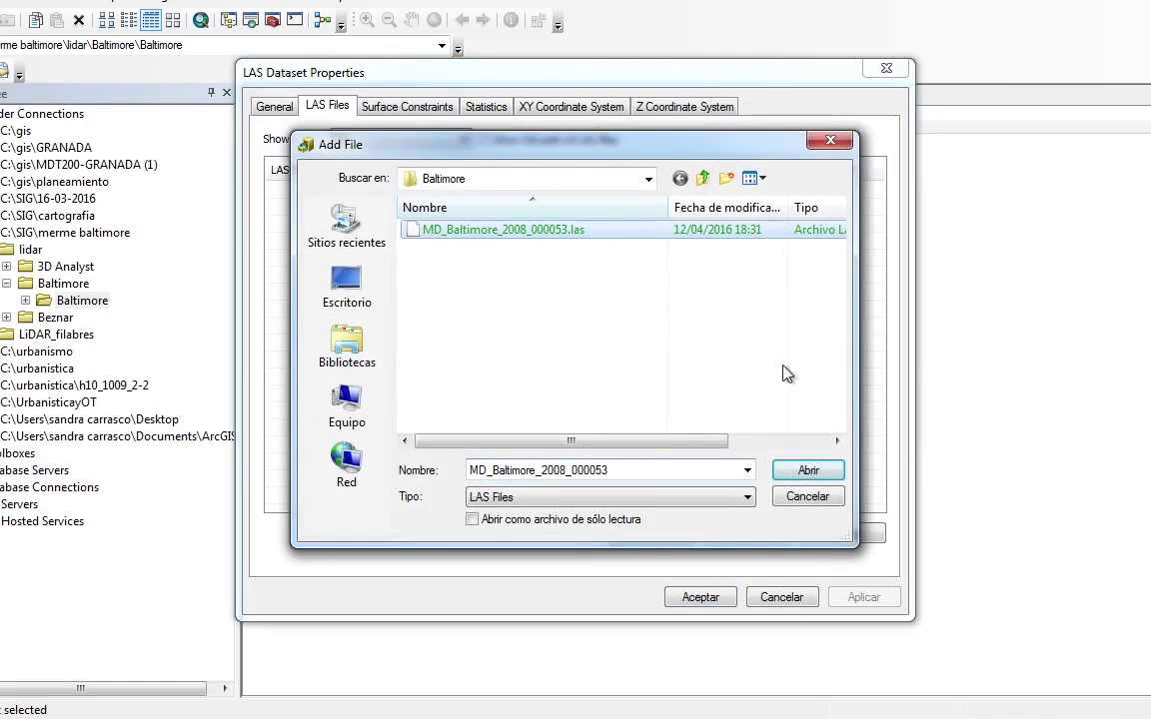
click(799, 470)
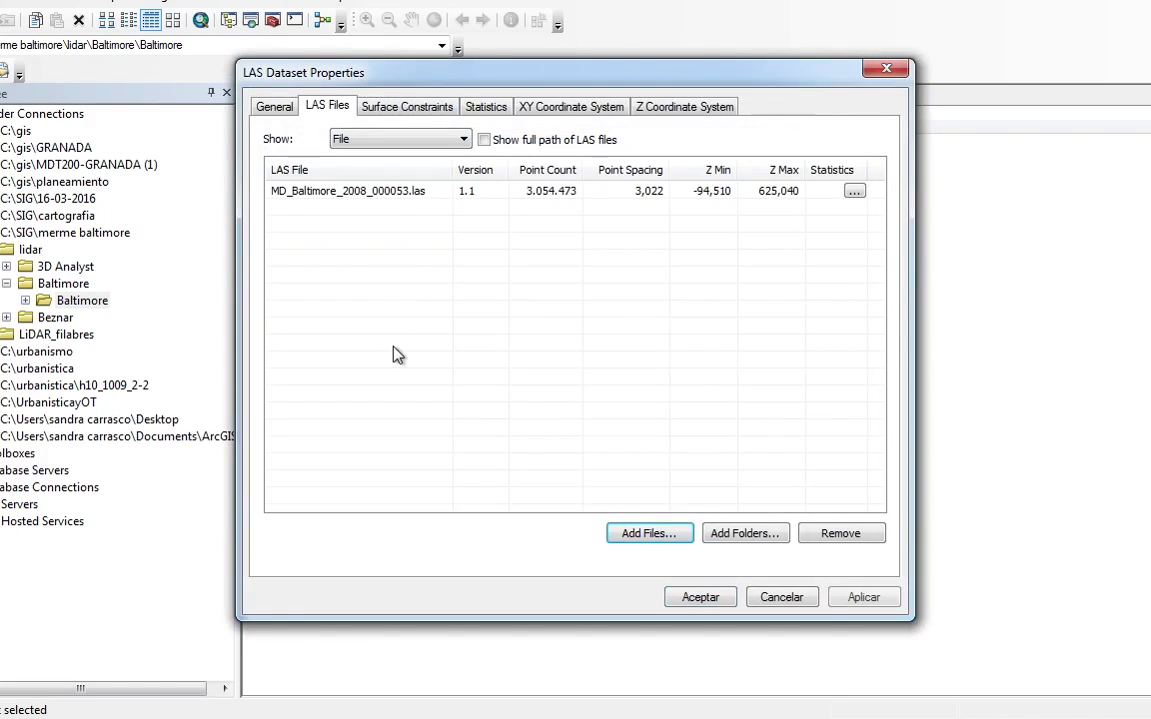
click(668, 598)
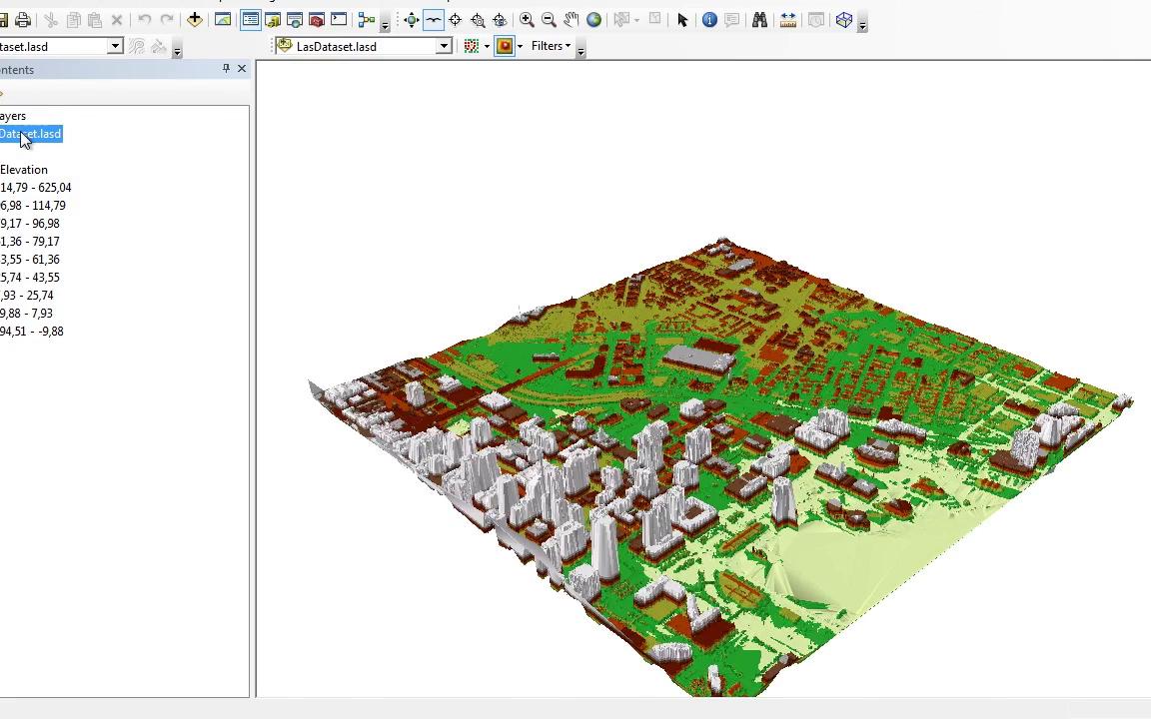
Step: In ArcScene, remove the existing LAS dataset layer and add LasDataset.lasd from the Baltimore folder
right_click(24, 140)
key(Escape)
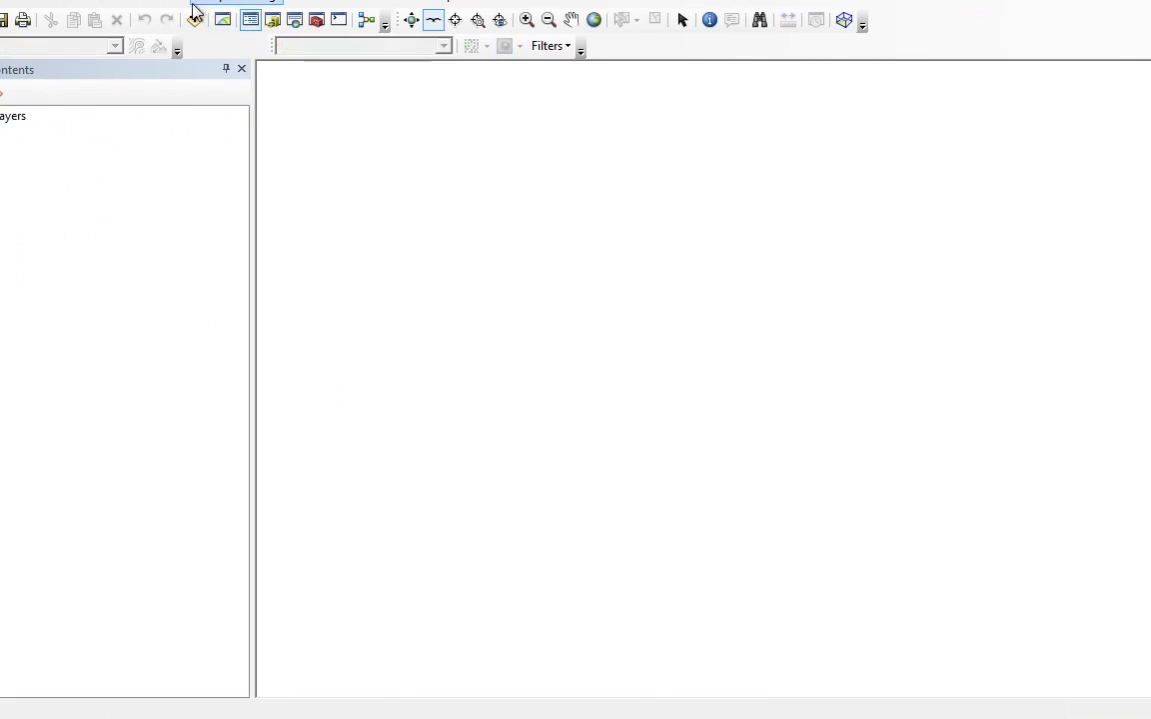
click(194, 21)
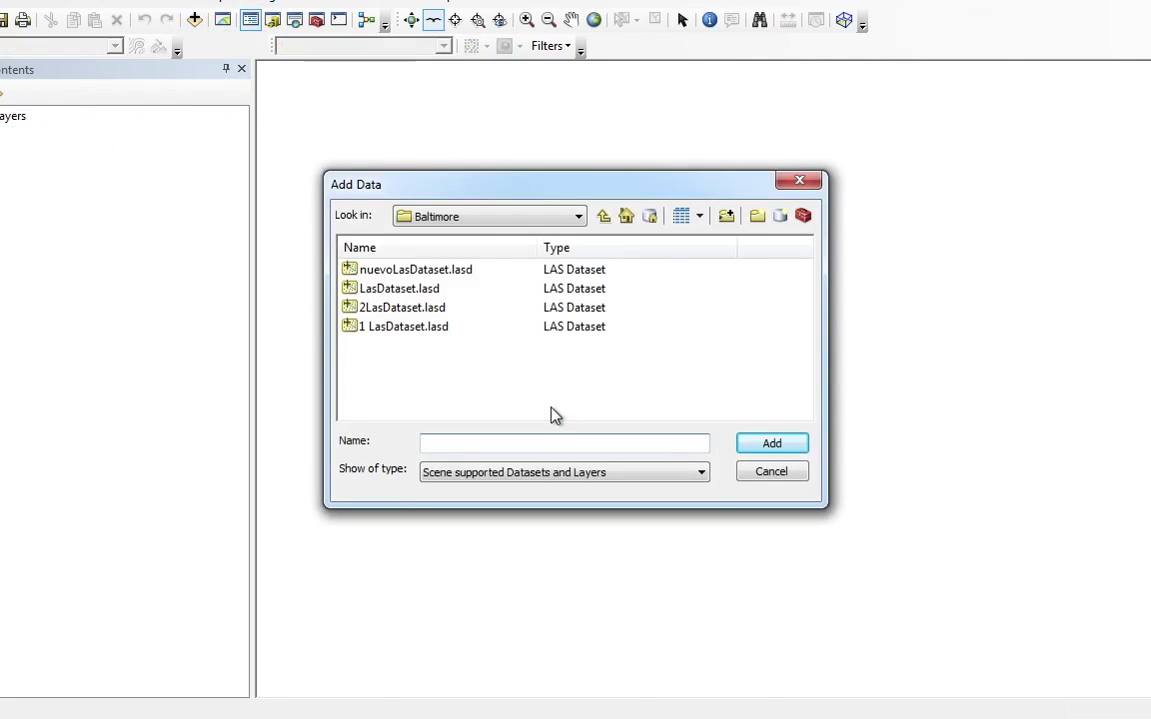
click(402, 289)
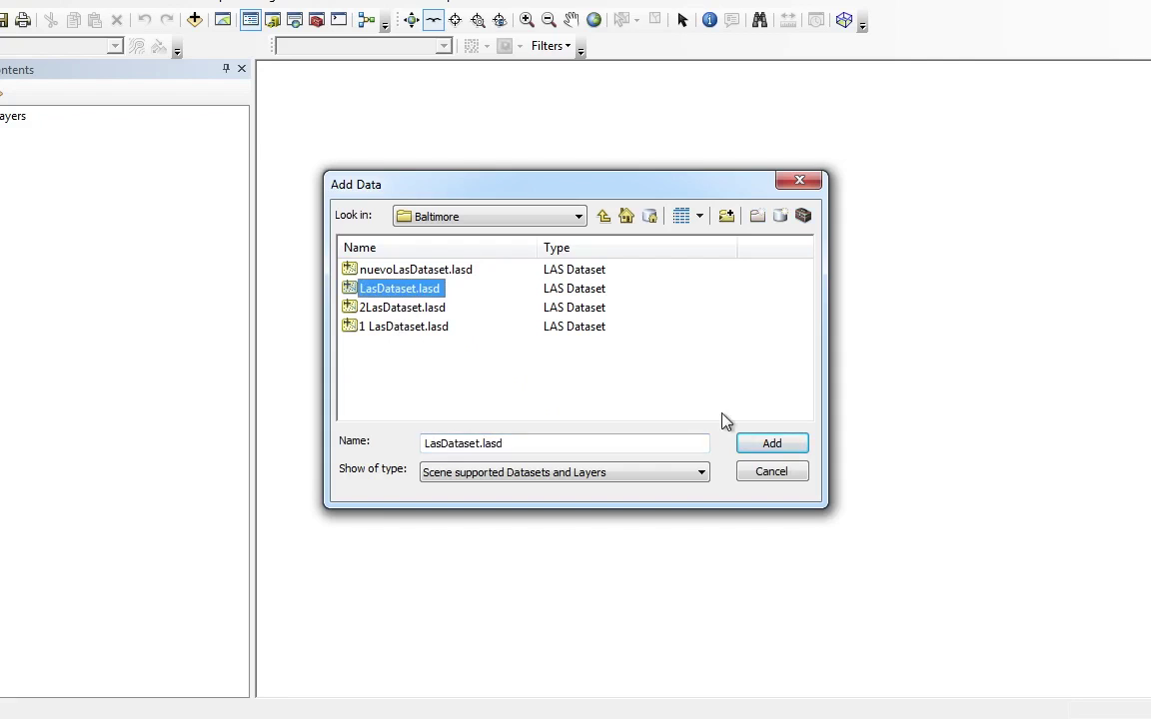
click(744, 444)
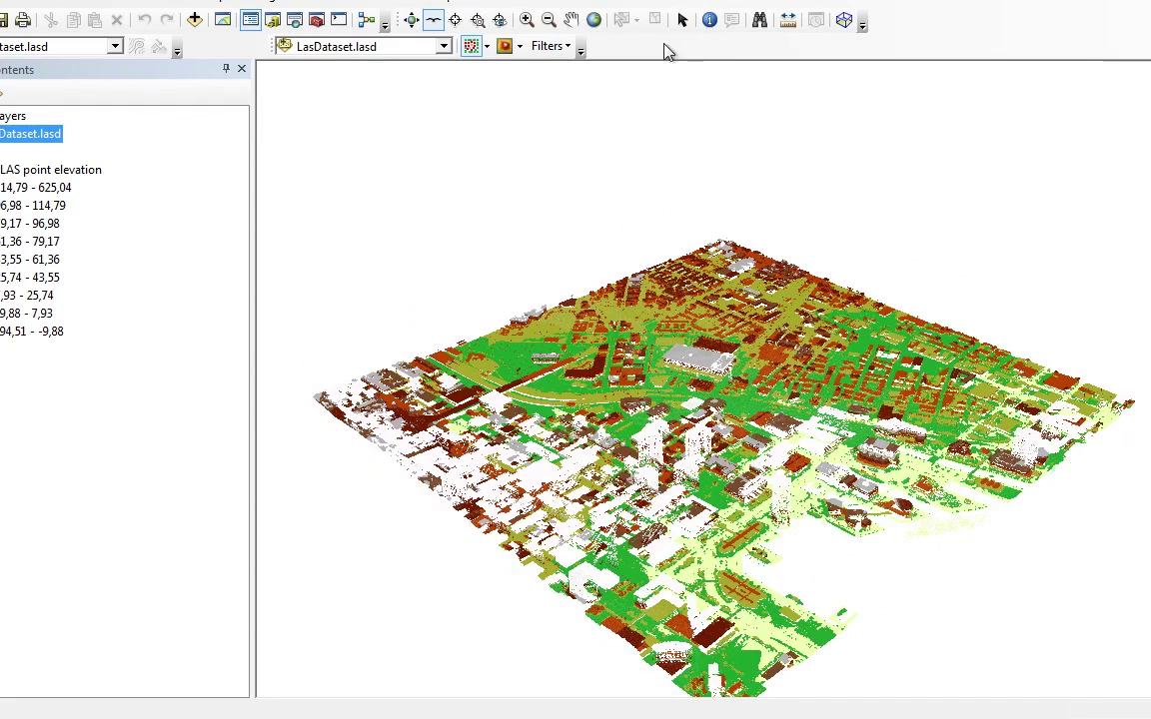
Step: View the LasDataset.lasd point cloud symbolized by class, by return and by intensity
click(487, 47)
click(506, 91)
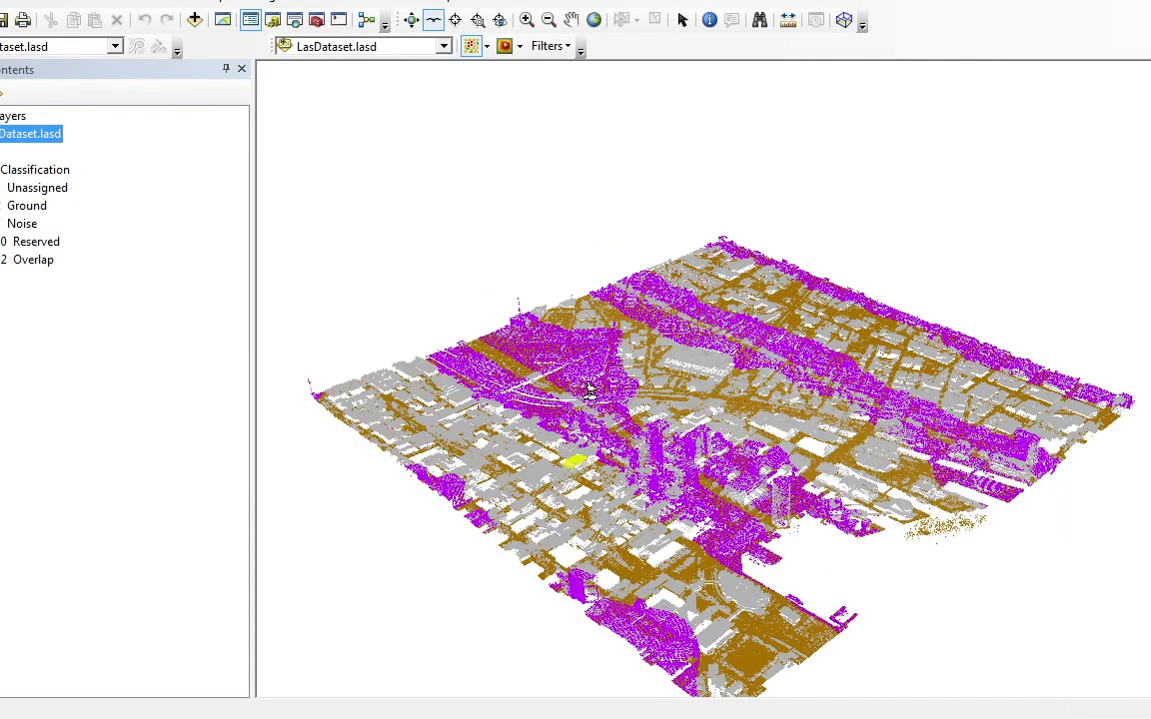
click(488, 47)
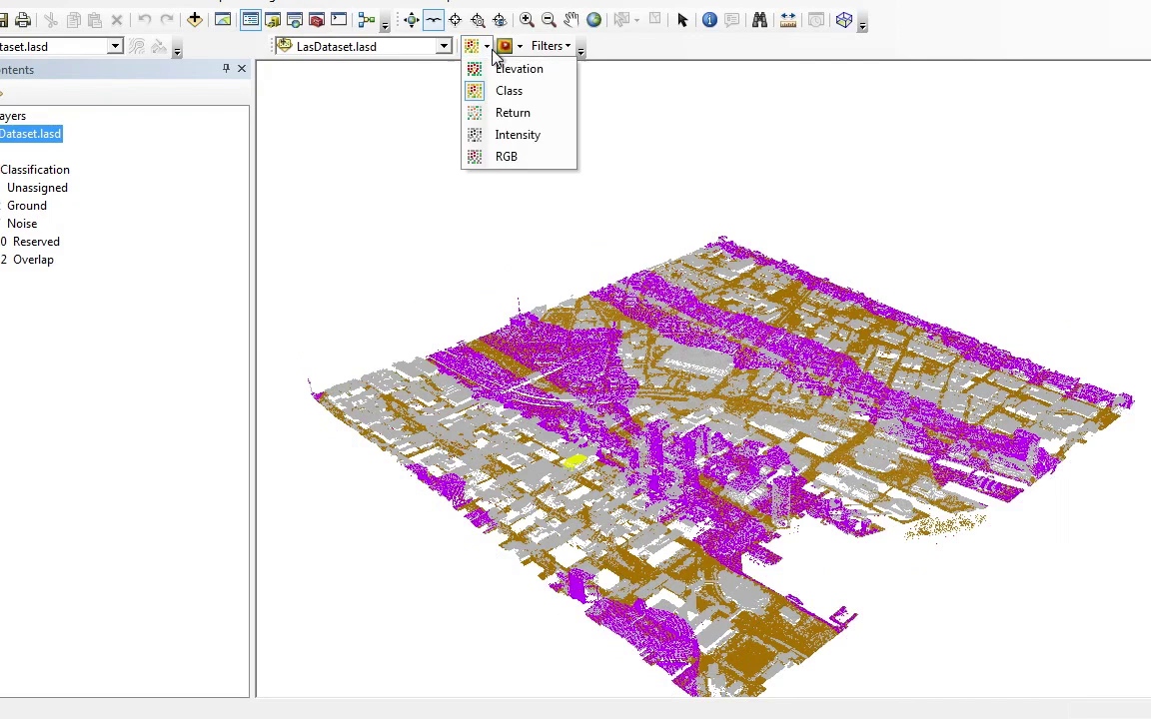
click(512, 114)
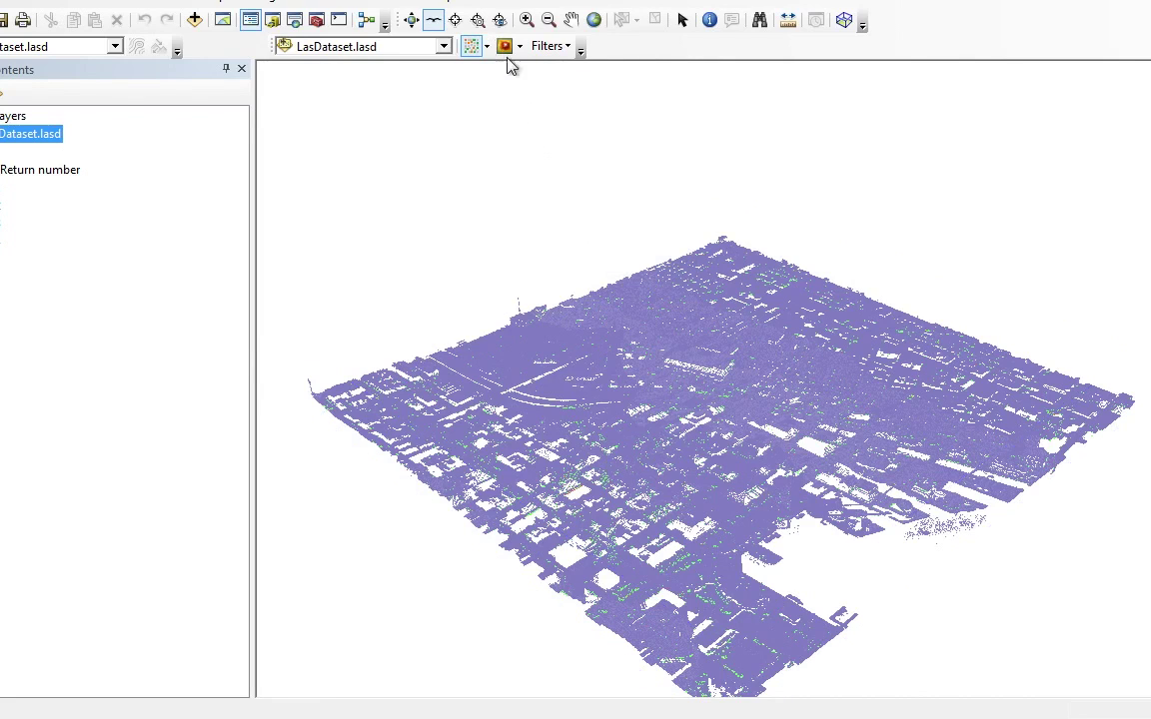
click(486, 46)
click(512, 134)
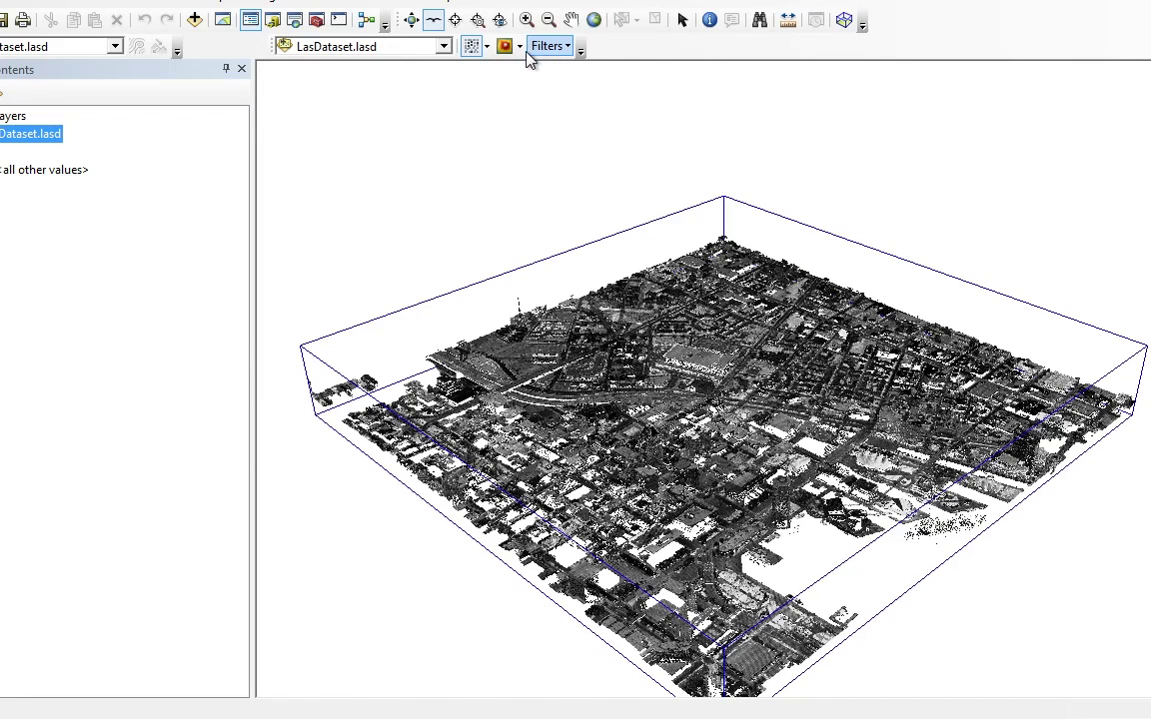
Step: Display LasDataset.lasd as a surface by elevation, compare it with the aspect rendering, and restore the elevation rendering
click(519, 47)
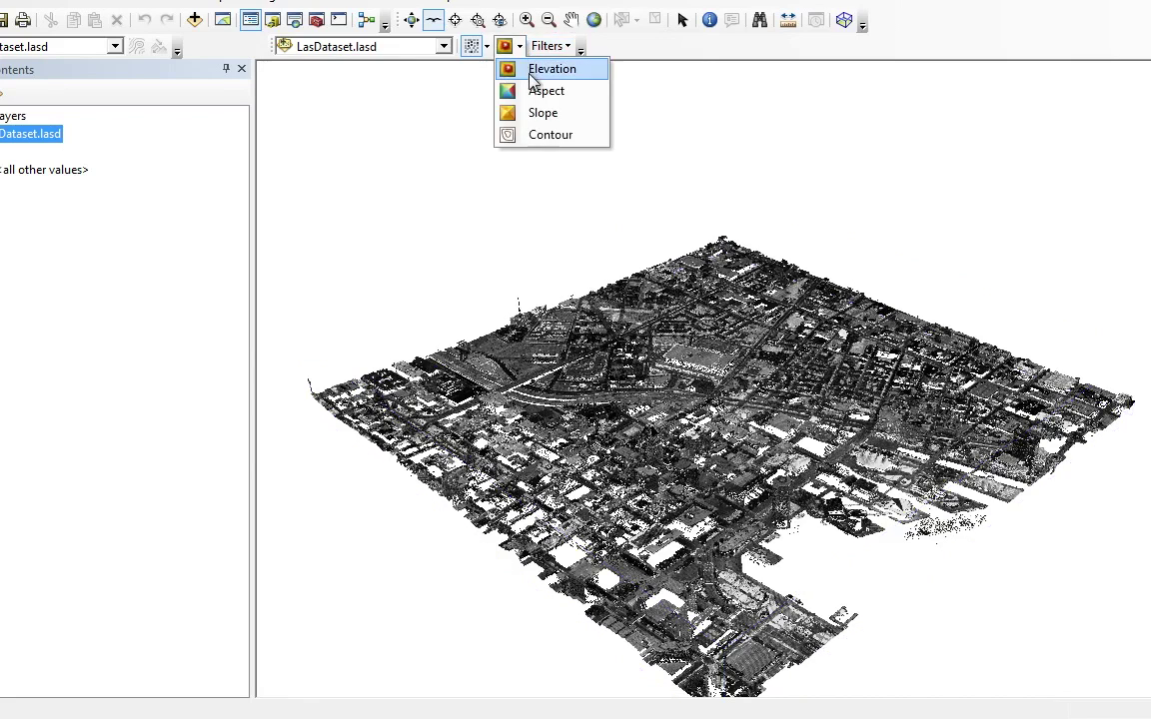
click(533, 68)
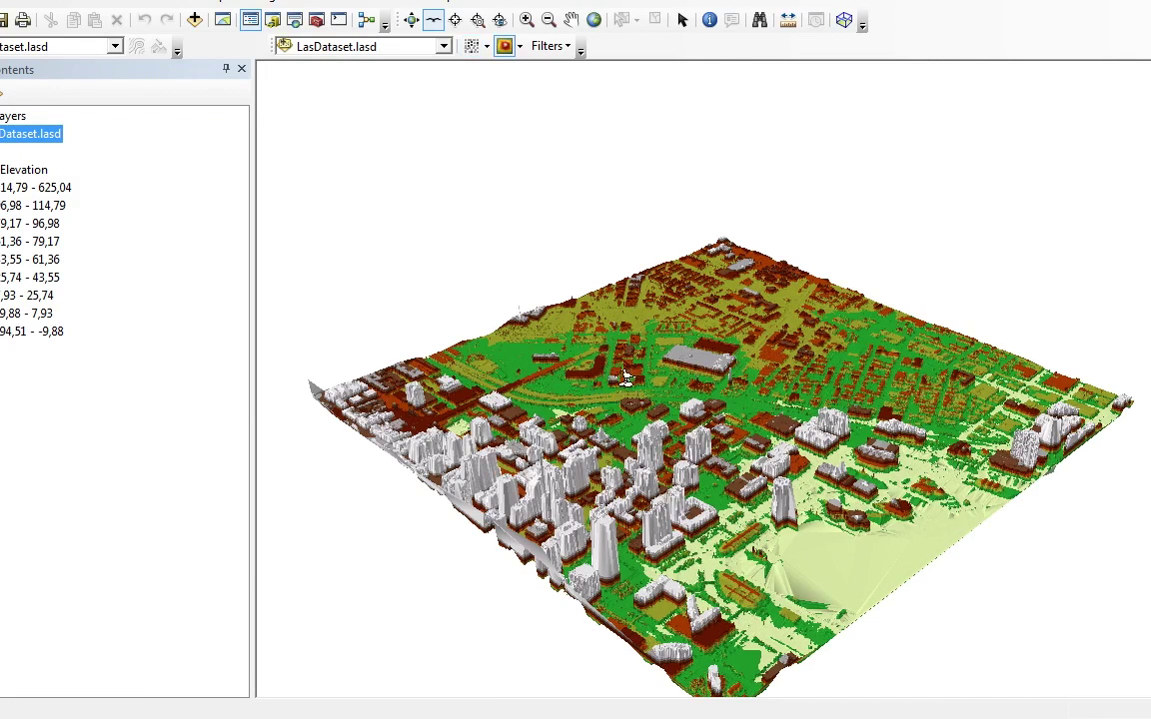
click(519, 46)
click(507, 89)
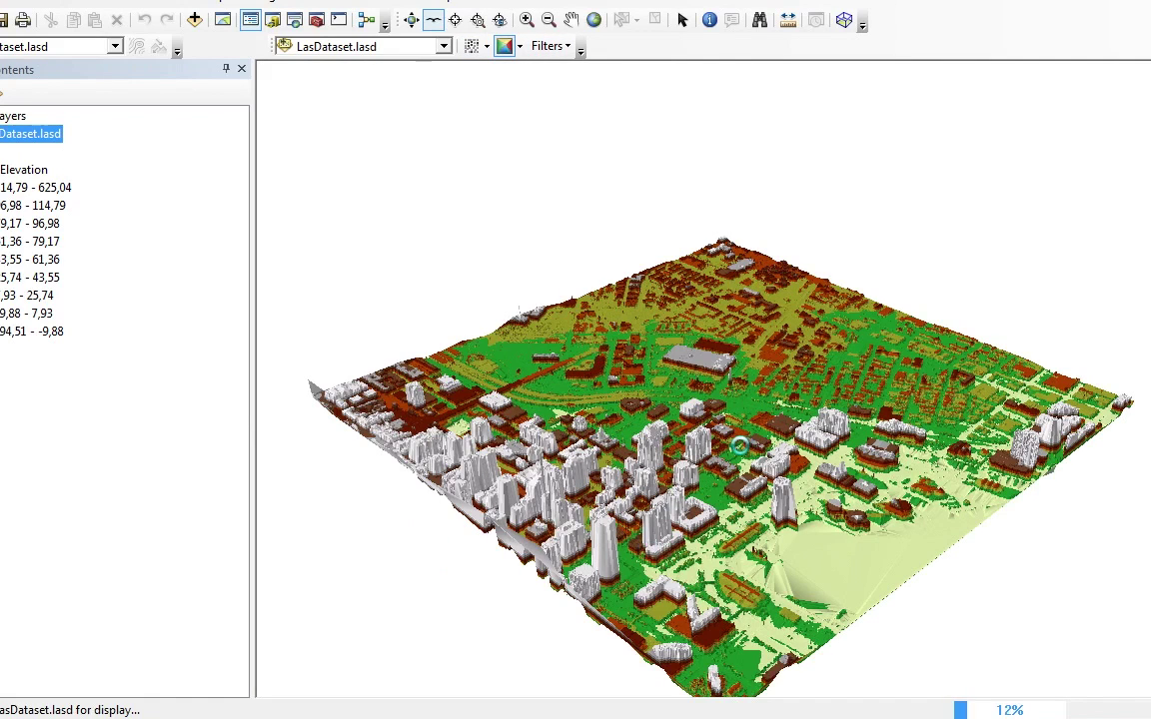
click(519, 46)
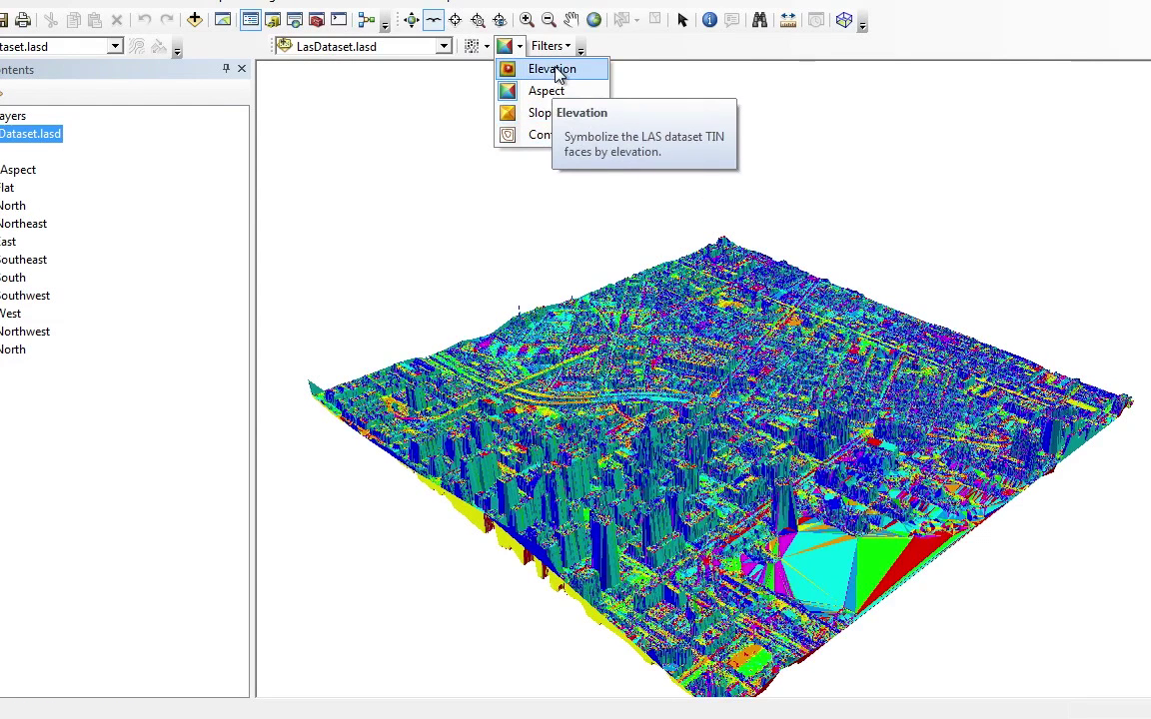
click(557, 70)
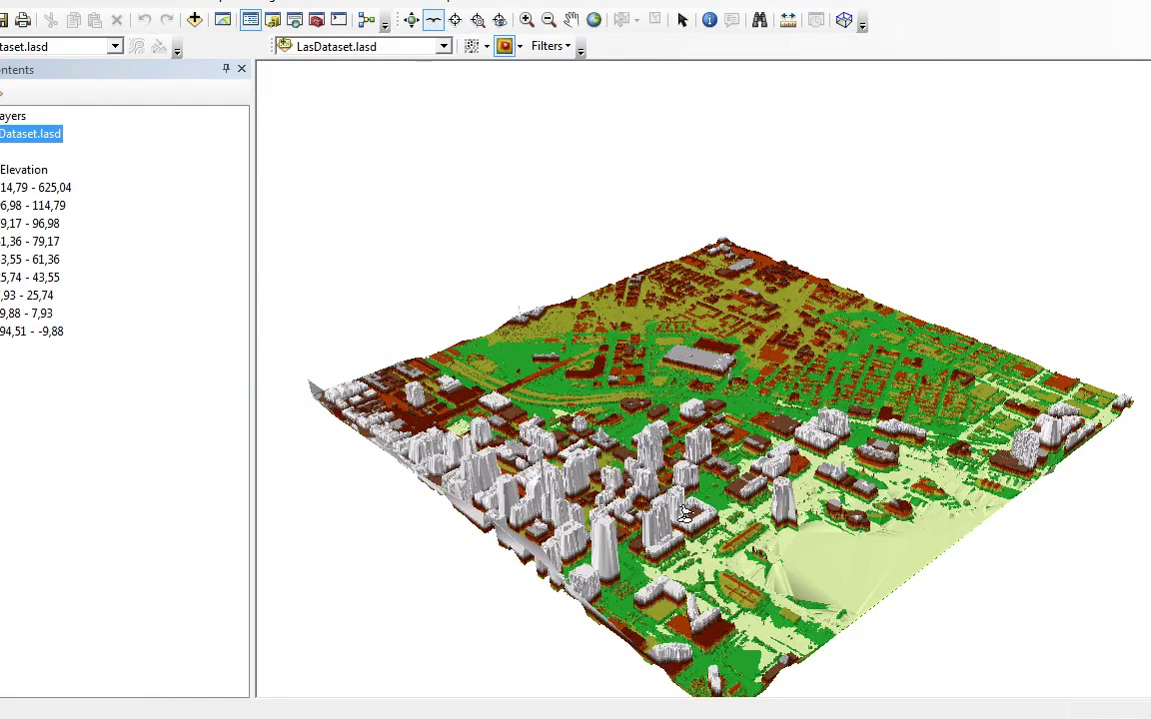
drag(729, 530, 730, 390)
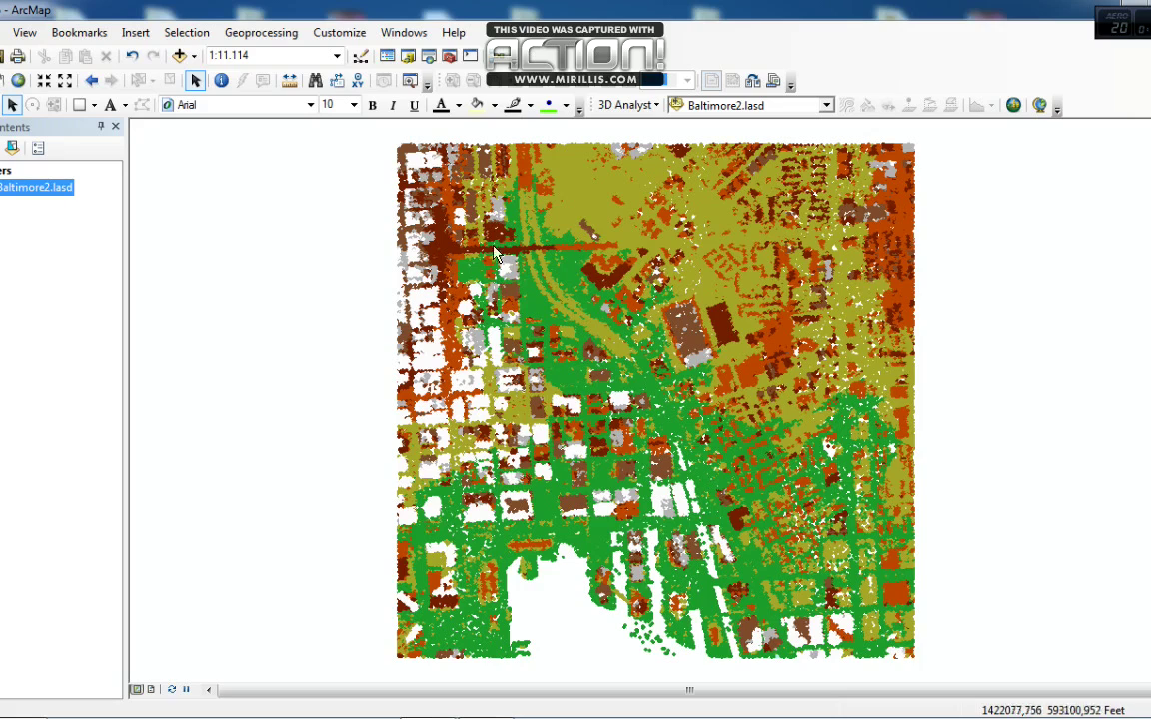
Step: In ArcMap, enable the LAS Dataset toolbar and dock it with the other toolbars
right_click(840, 46)
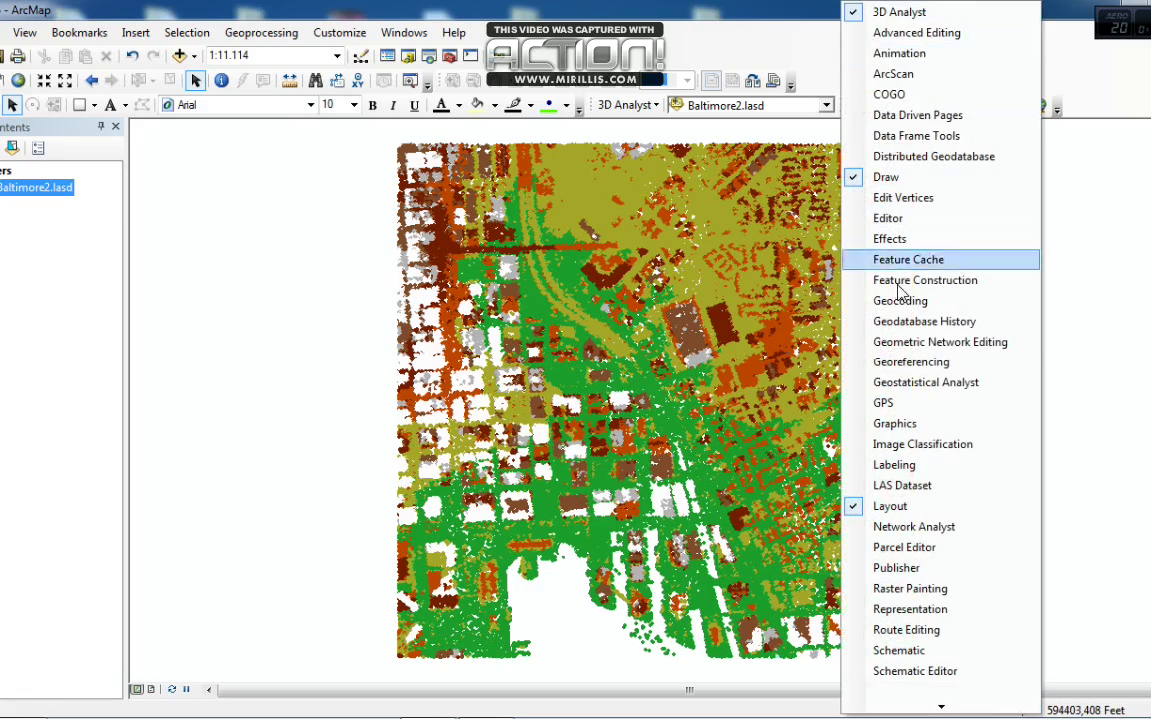
click(904, 487)
drag(838, 208, 891, 57)
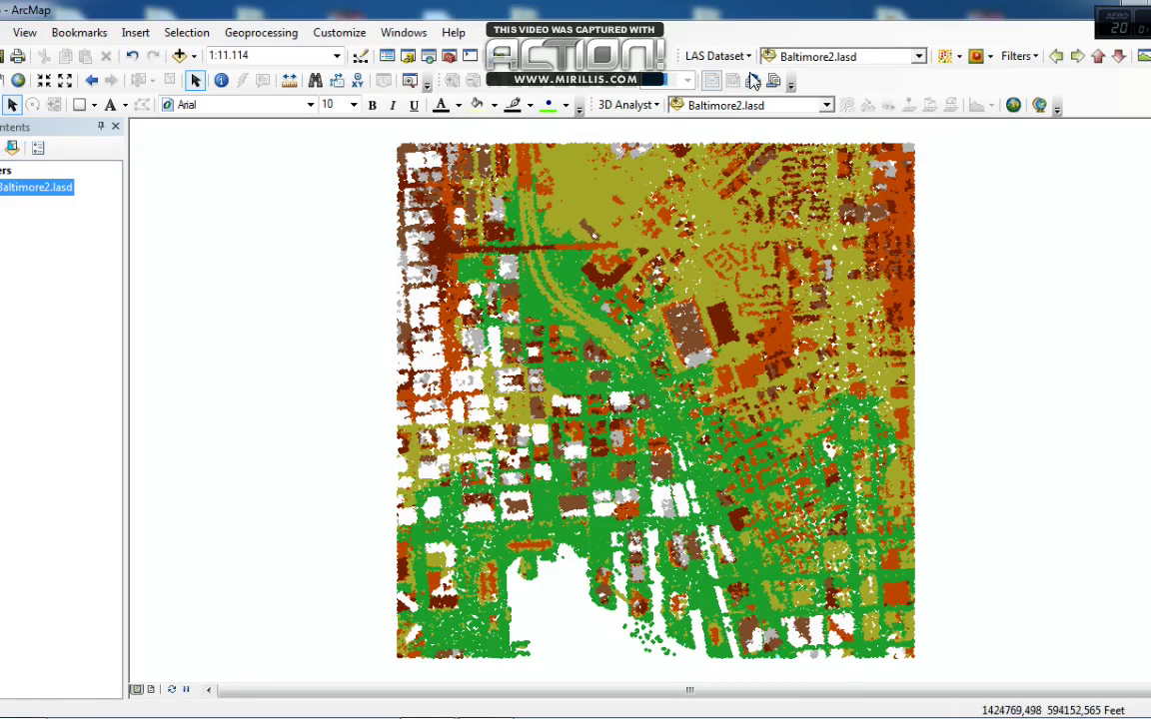
Step: Review the point symbology, surface symbology and filter options available for Baltimore2.lasd
click(917, 57)
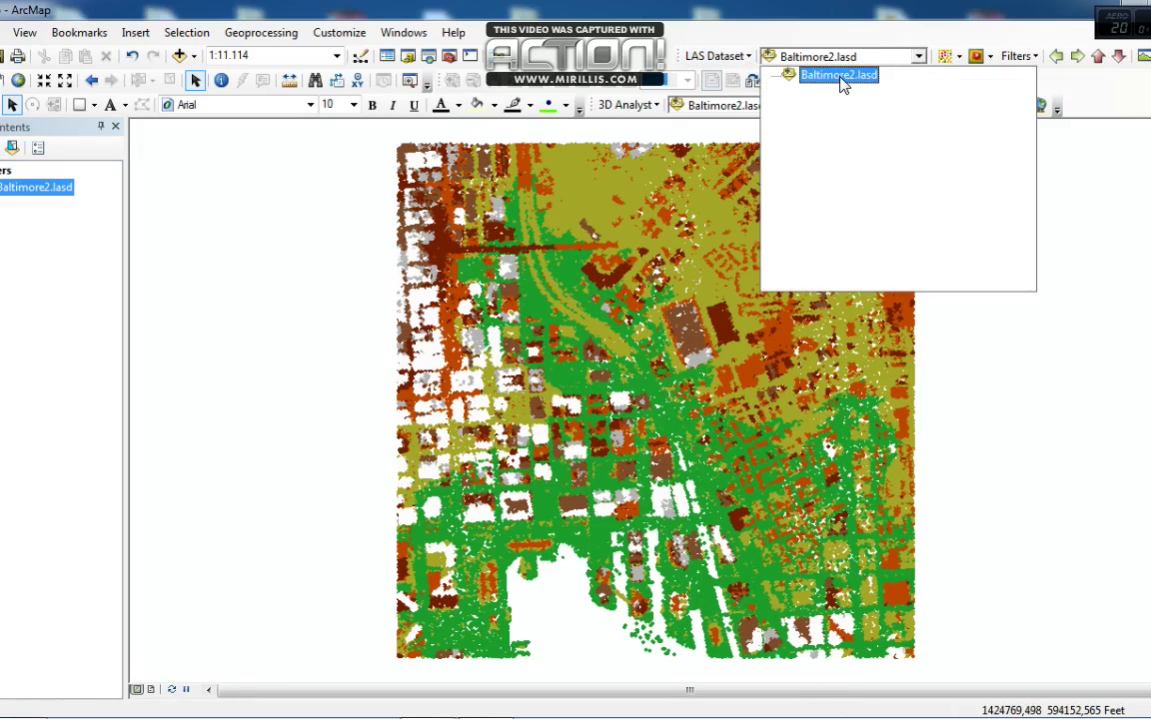
click(919, 56)
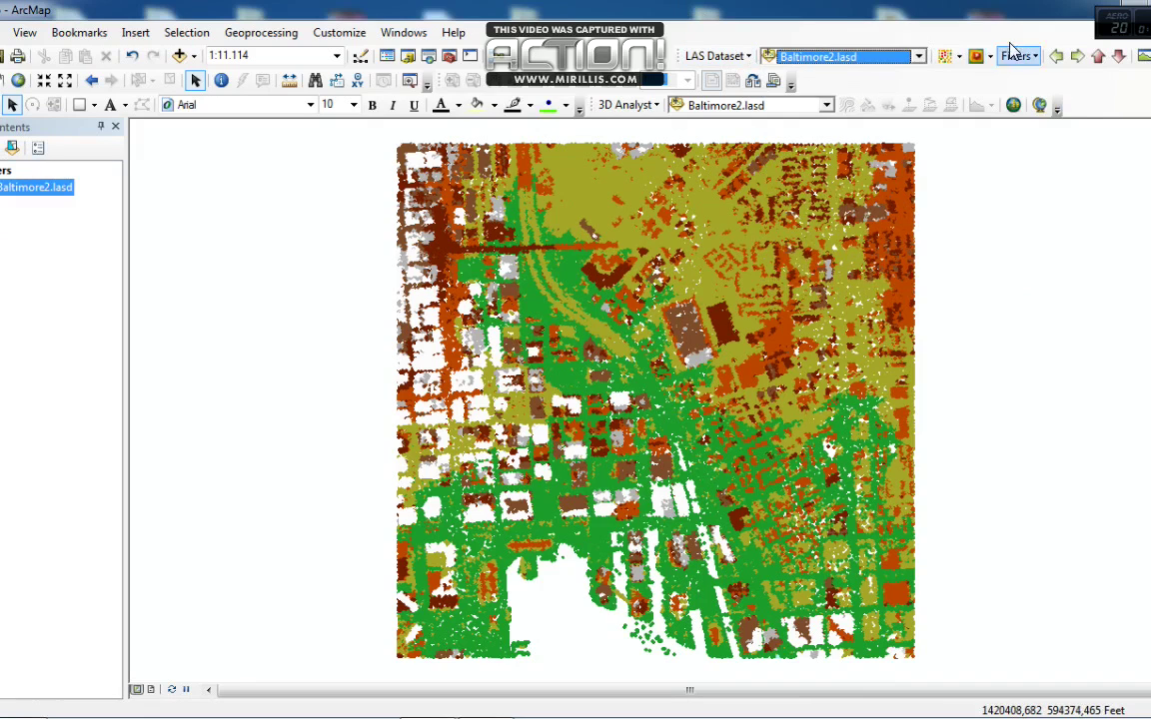
click(959, 58)
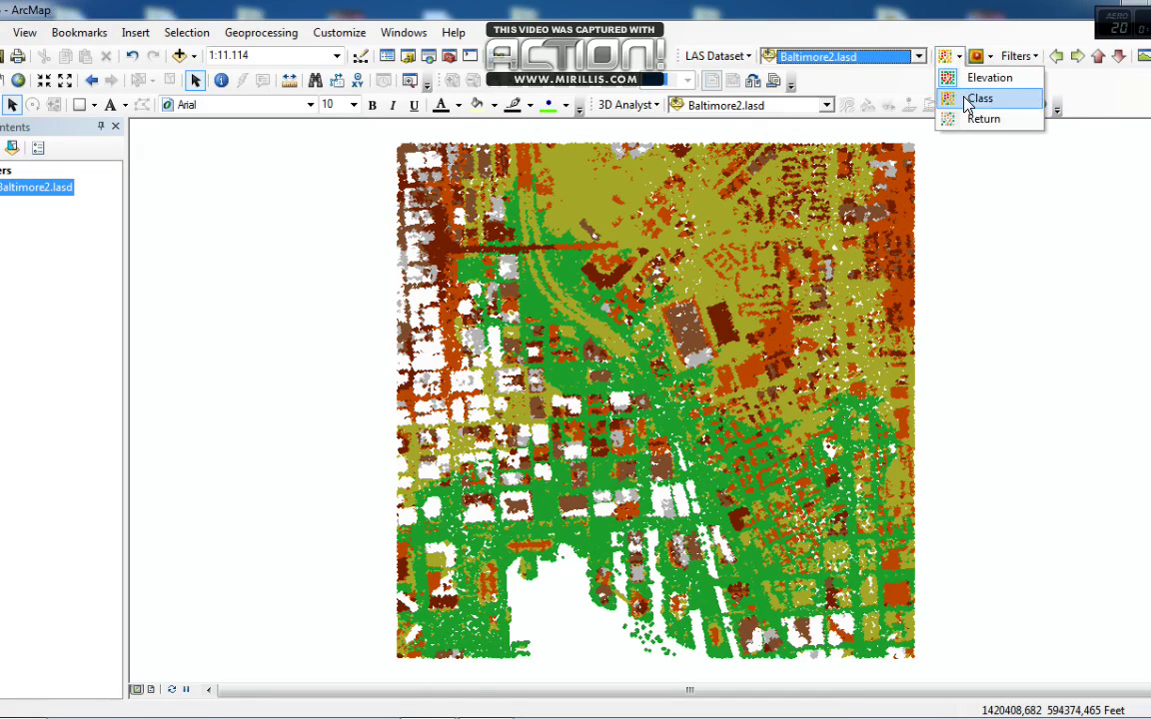
click(772, 355)
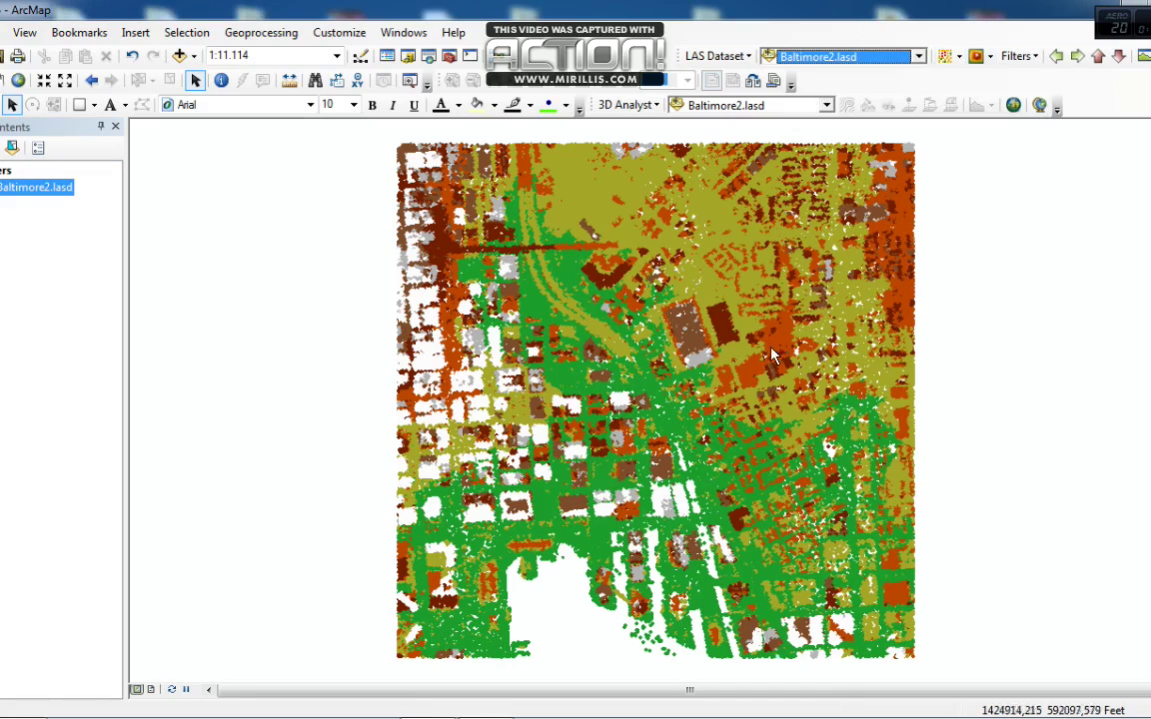
click(959, 57)
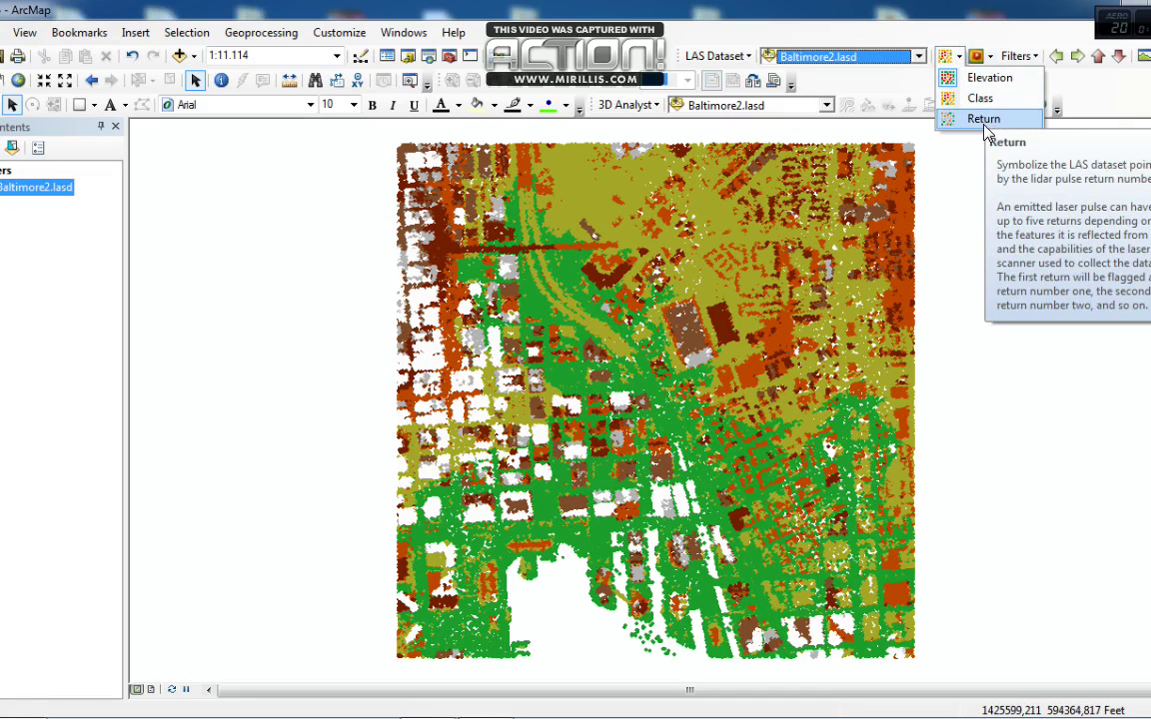
click(990, 57)
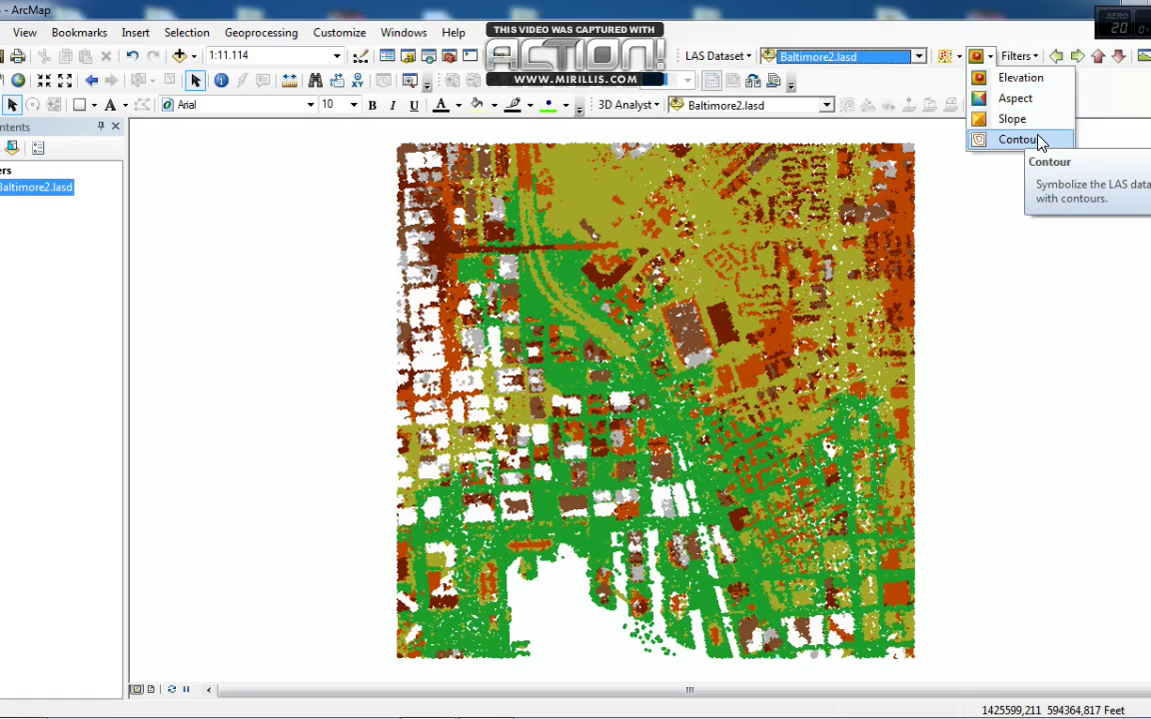
click(1019, 56)
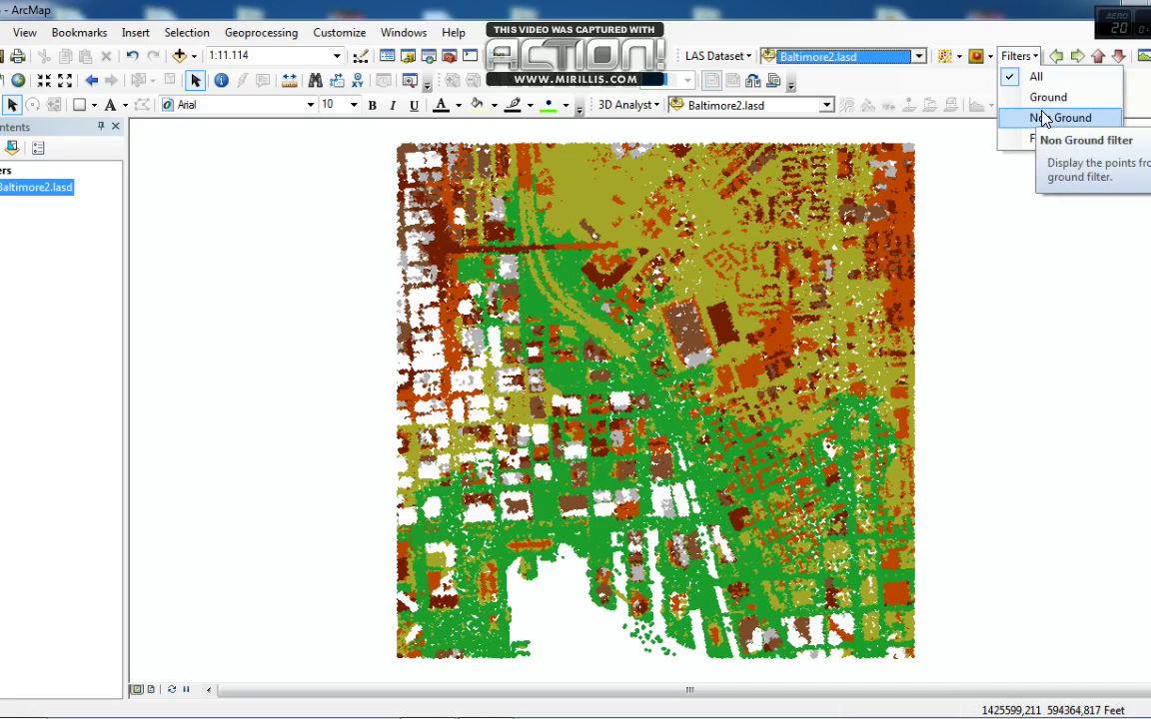
click(1017, 25)
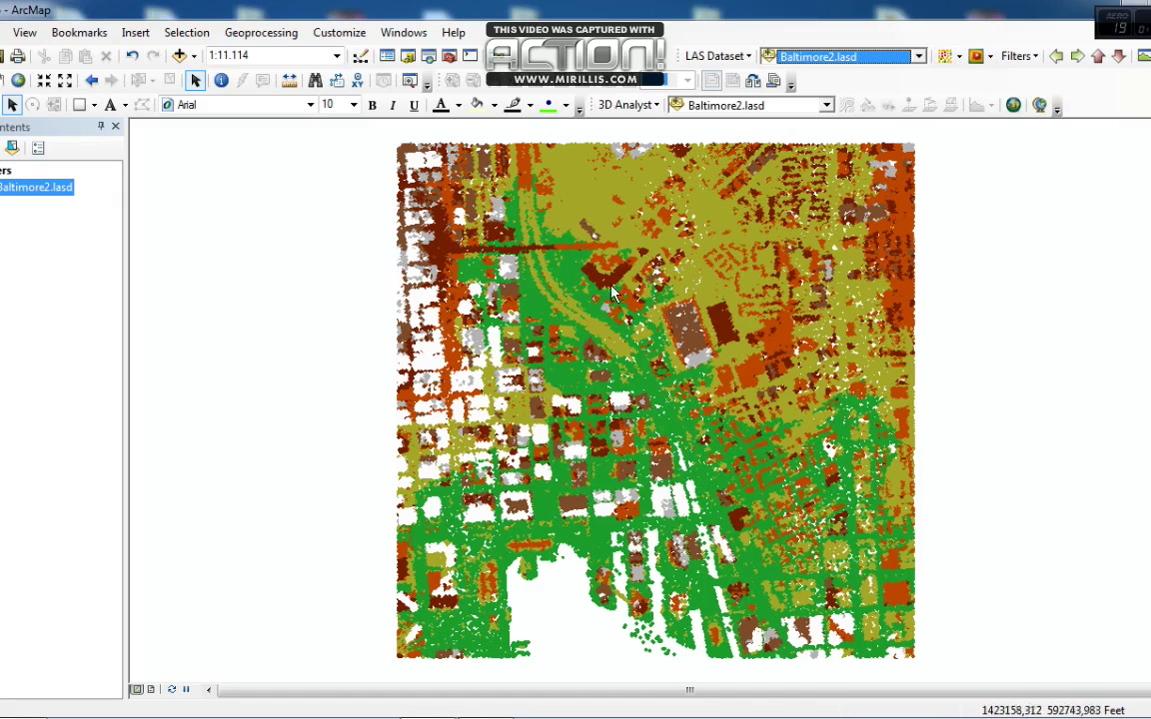
Step: Symbolize the Baltimore2.lasd points by class and examine the classified areas on the map against the classification legend
click(959, 58)
click(974, 99)
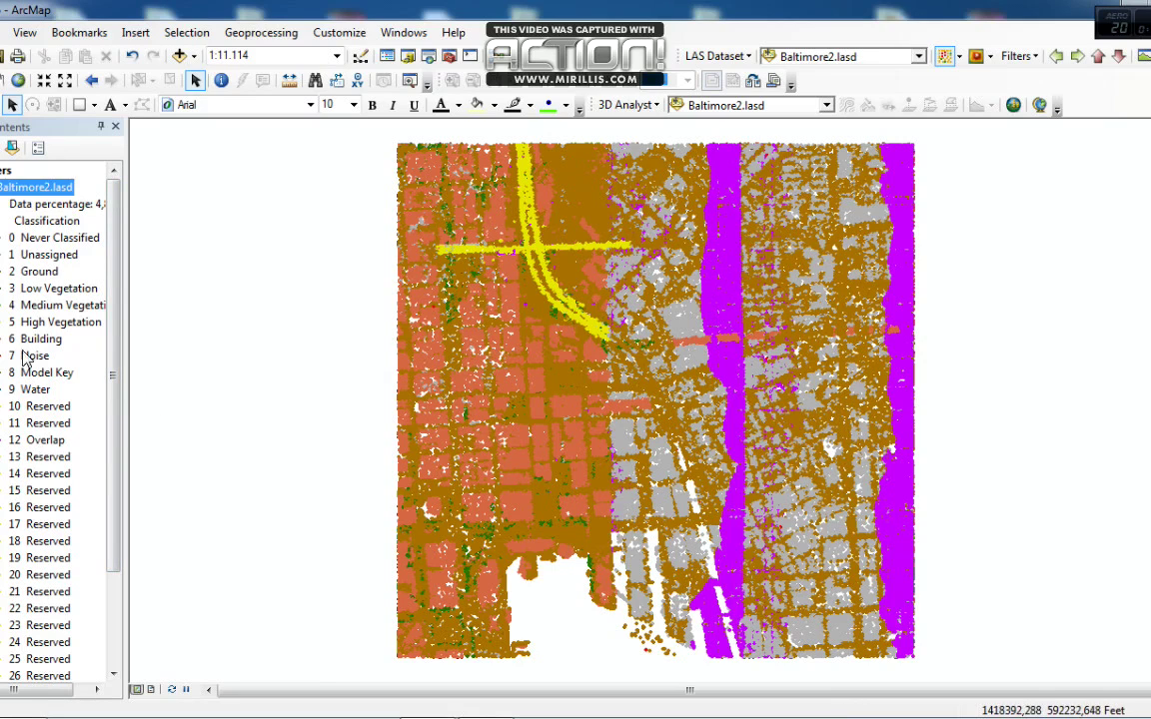
key(Left)
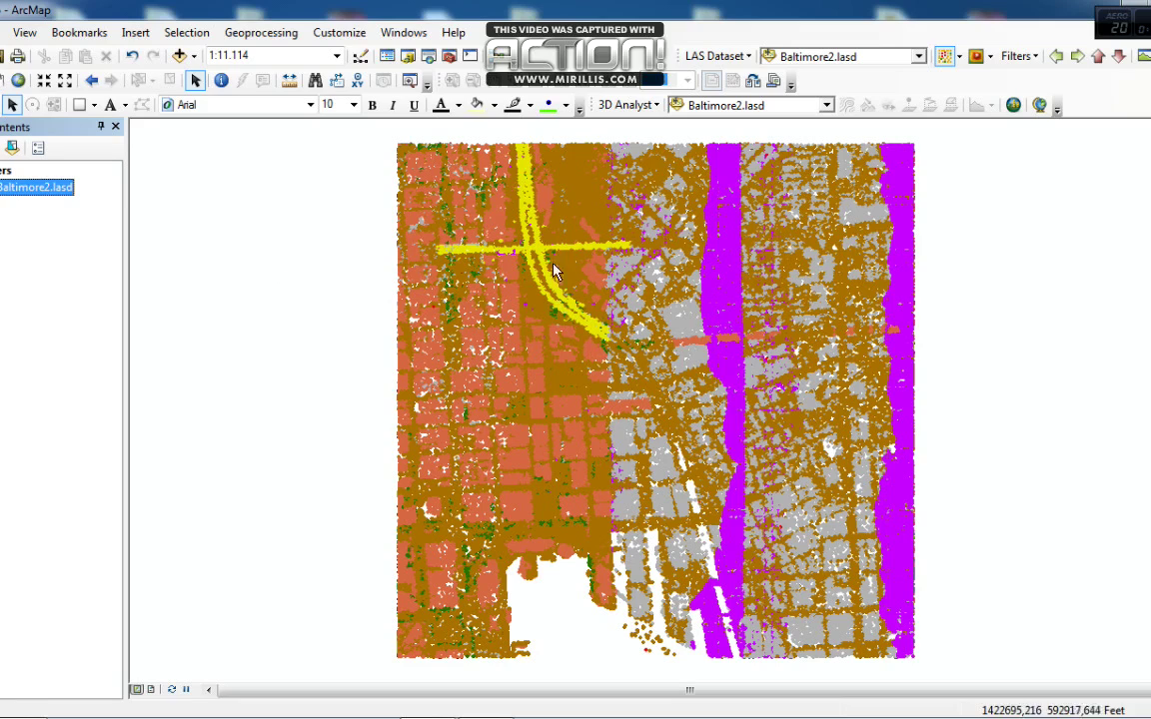
key(Right)
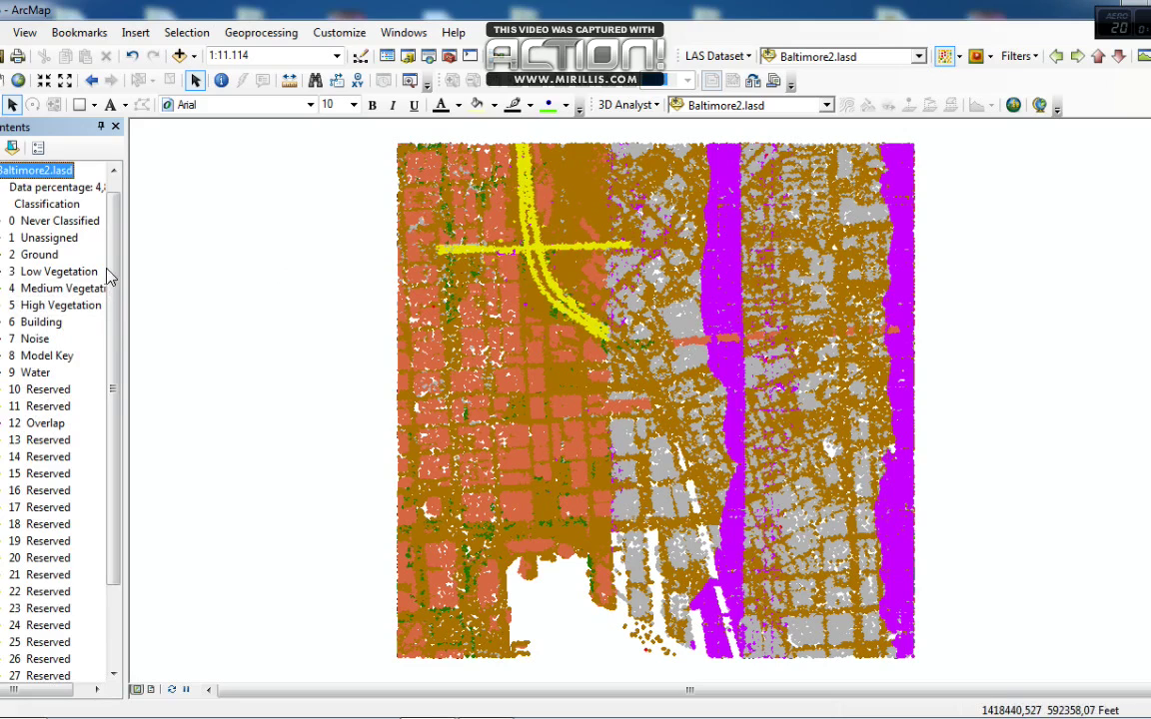
key(Left)
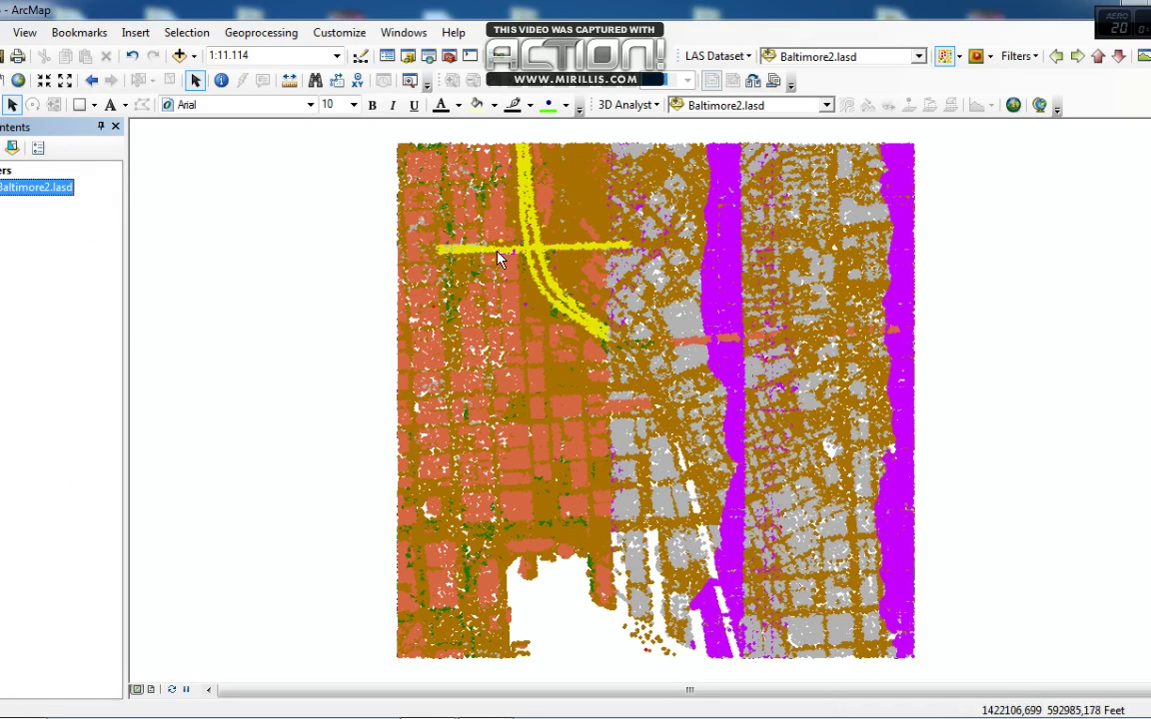
scroll(556, 320, down, 2)
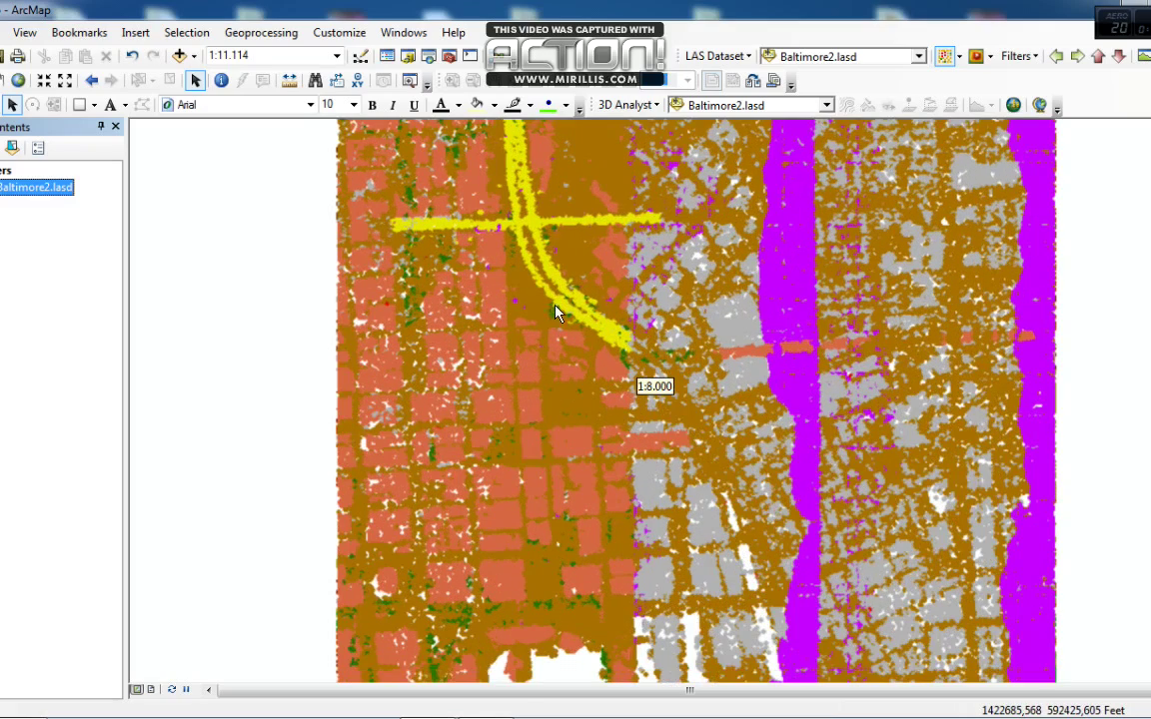
scroll(554, 324, up, 2)
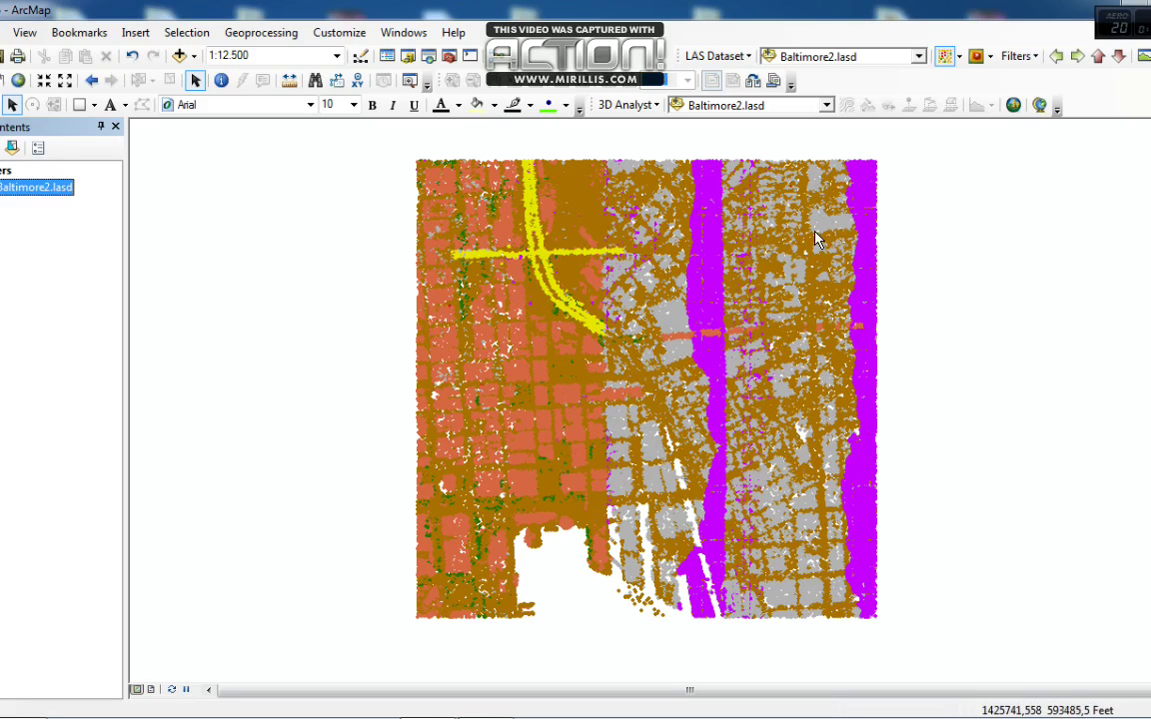
Step: Open a profile view along a line through the building blocks in the map's western half and inspect the cross-section
click(1144, 57)
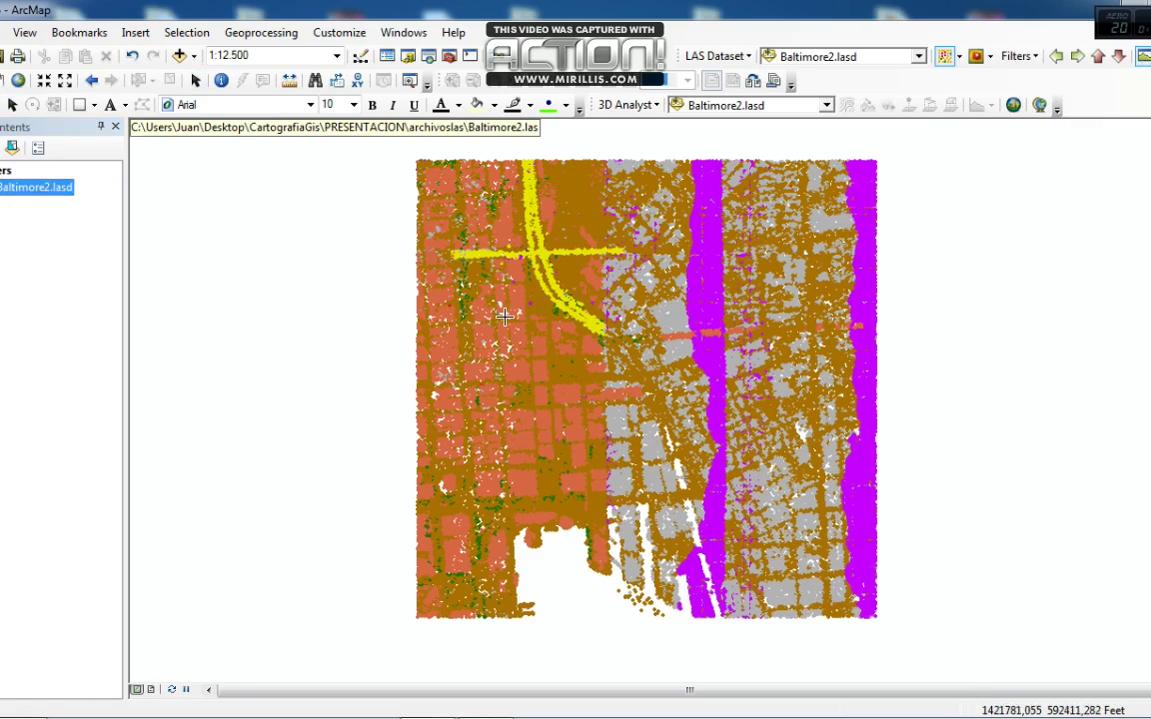
click(546, 380)
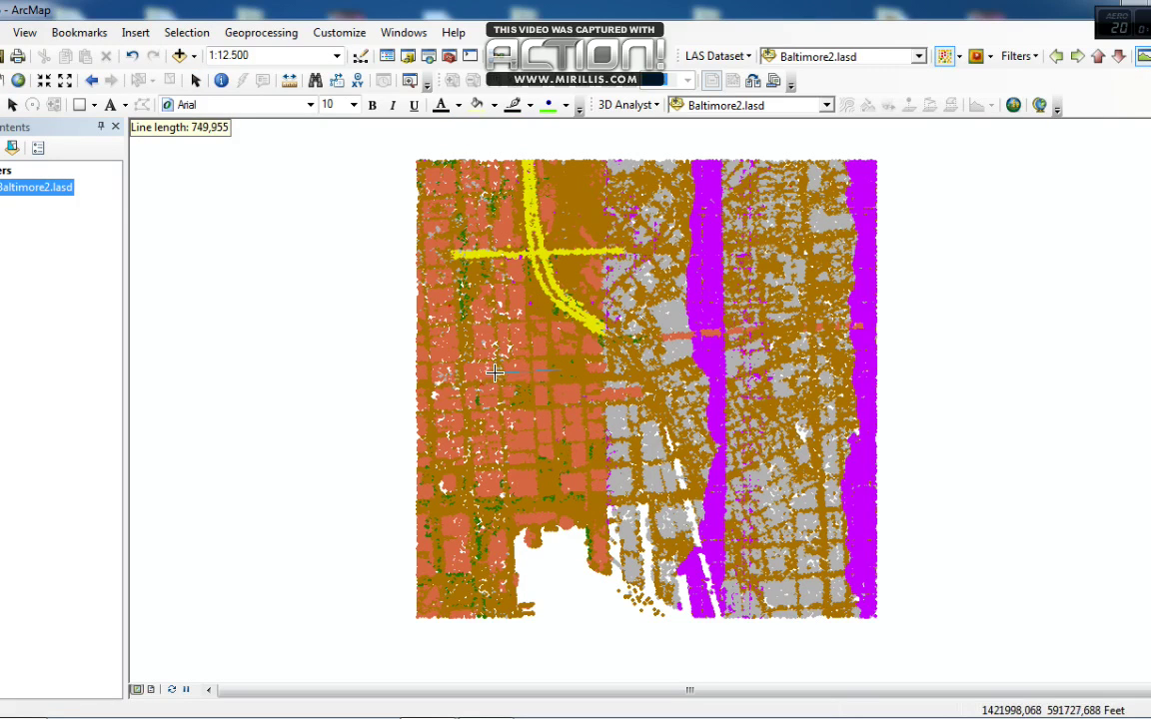
click(494, 372)
click(446, 330)
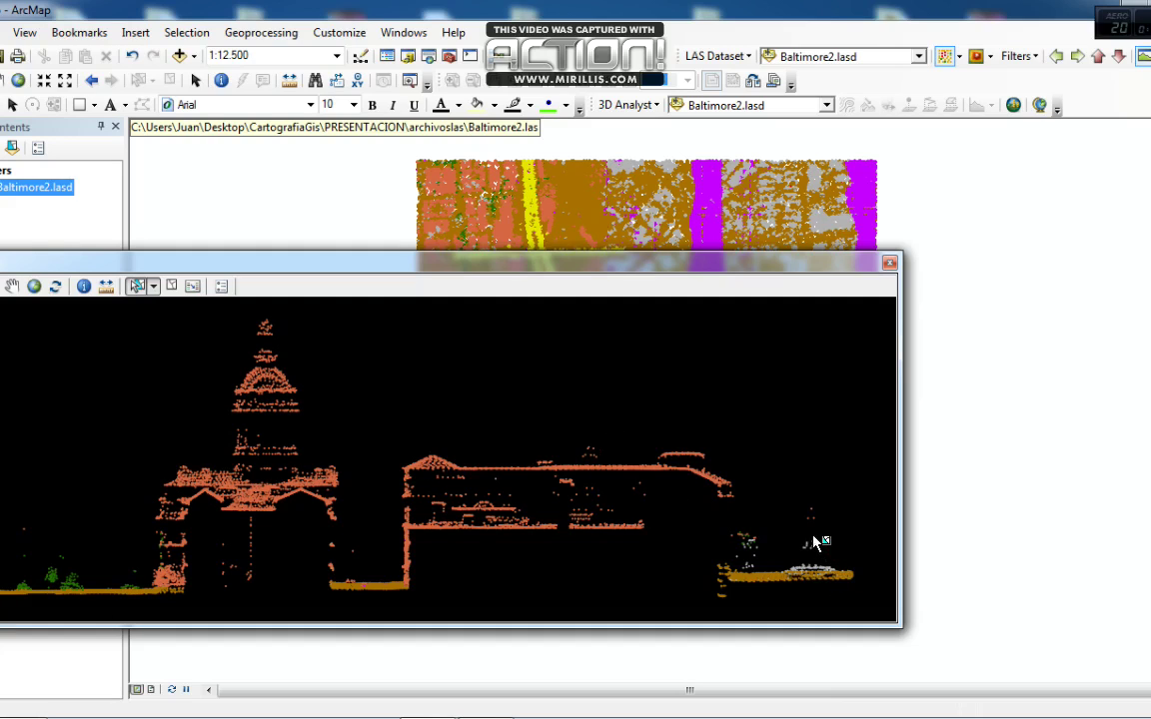
scroll(815, 563, up, 1)
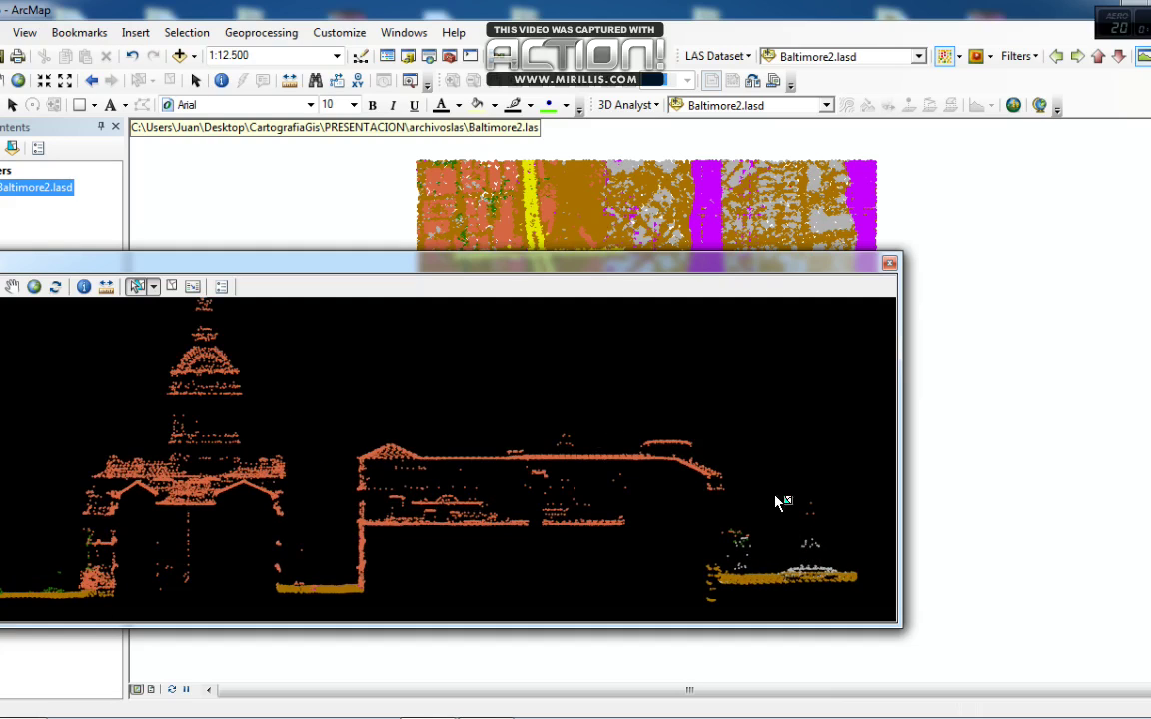
scroll(795, 514, down, 1)
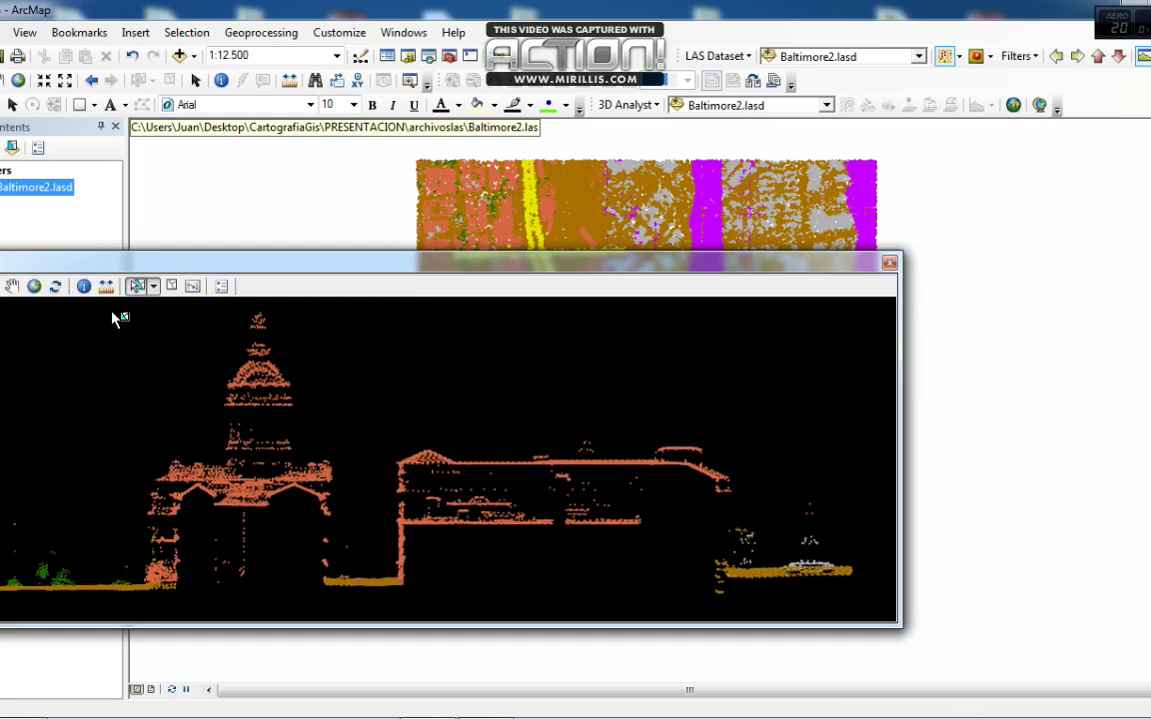
click(11, 286)
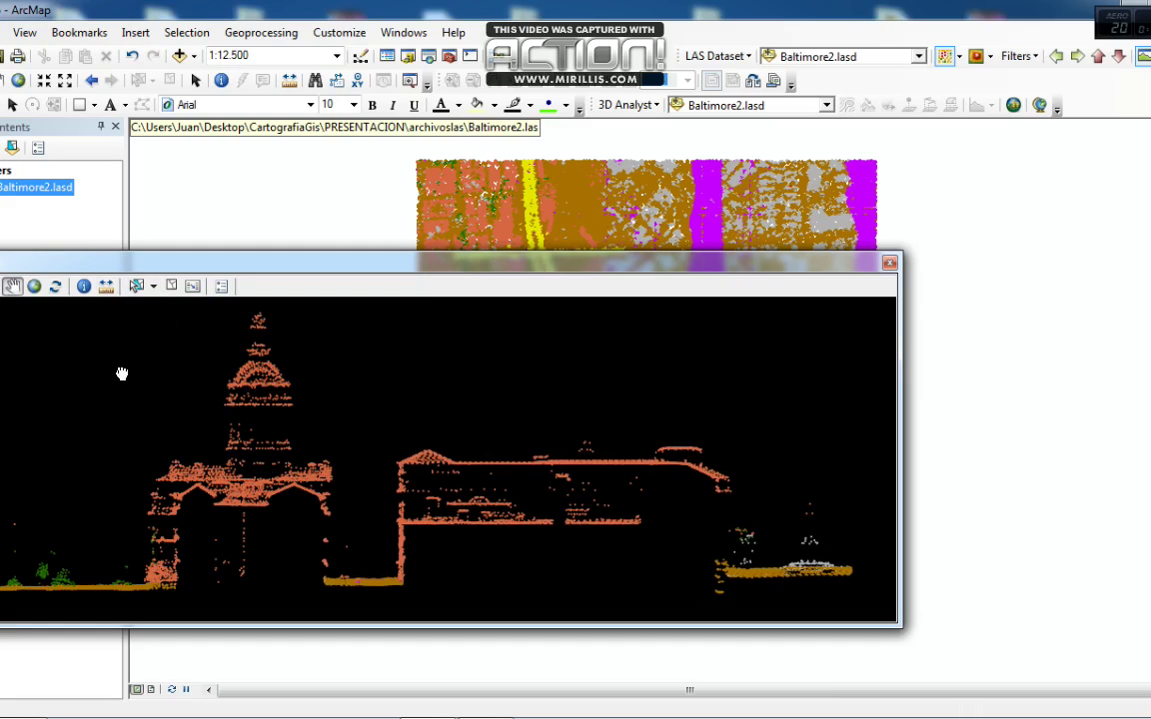
drag(324, 488, 422, 495)
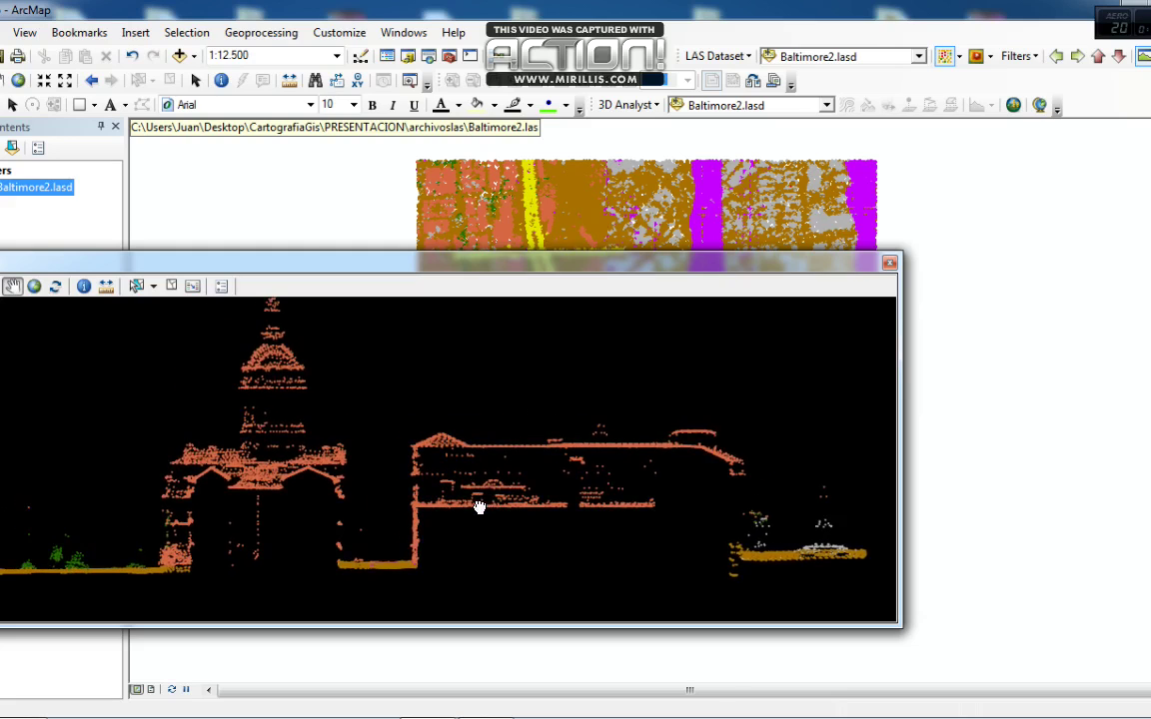
drag(711, 545, 612, 507)
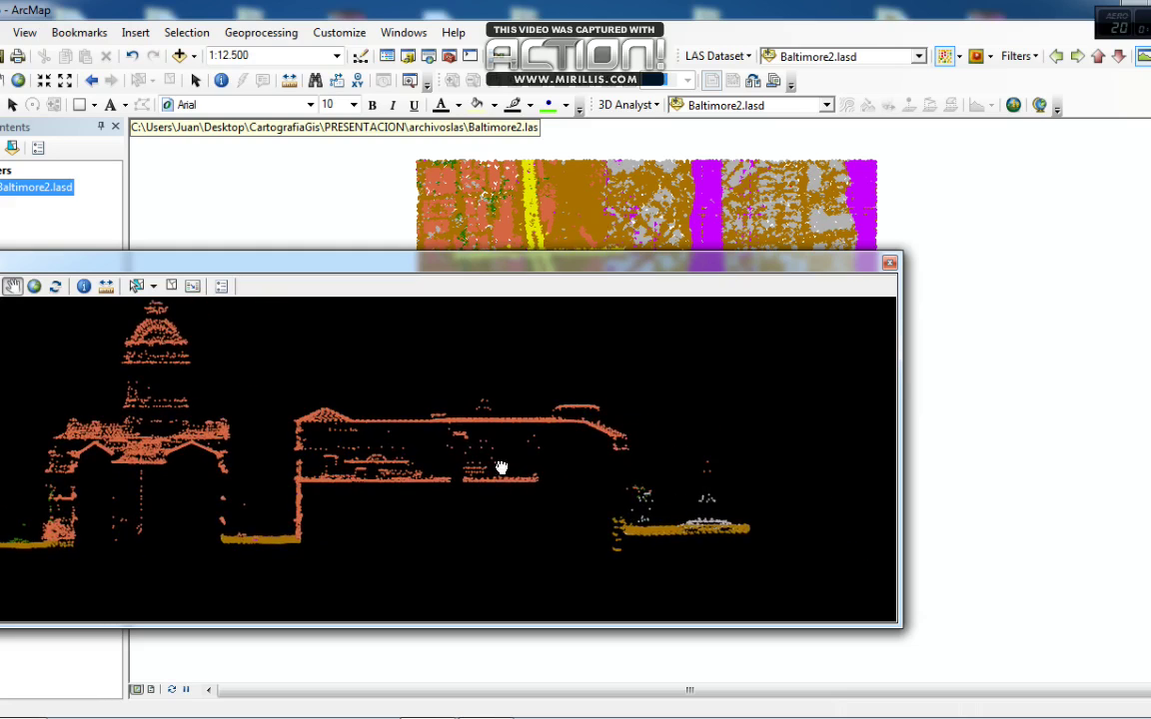
Step: Select the grey points above the ground at the profile's right end, reclassify them as class 3 Low Vegetation, and close the profile
click(140, 286)
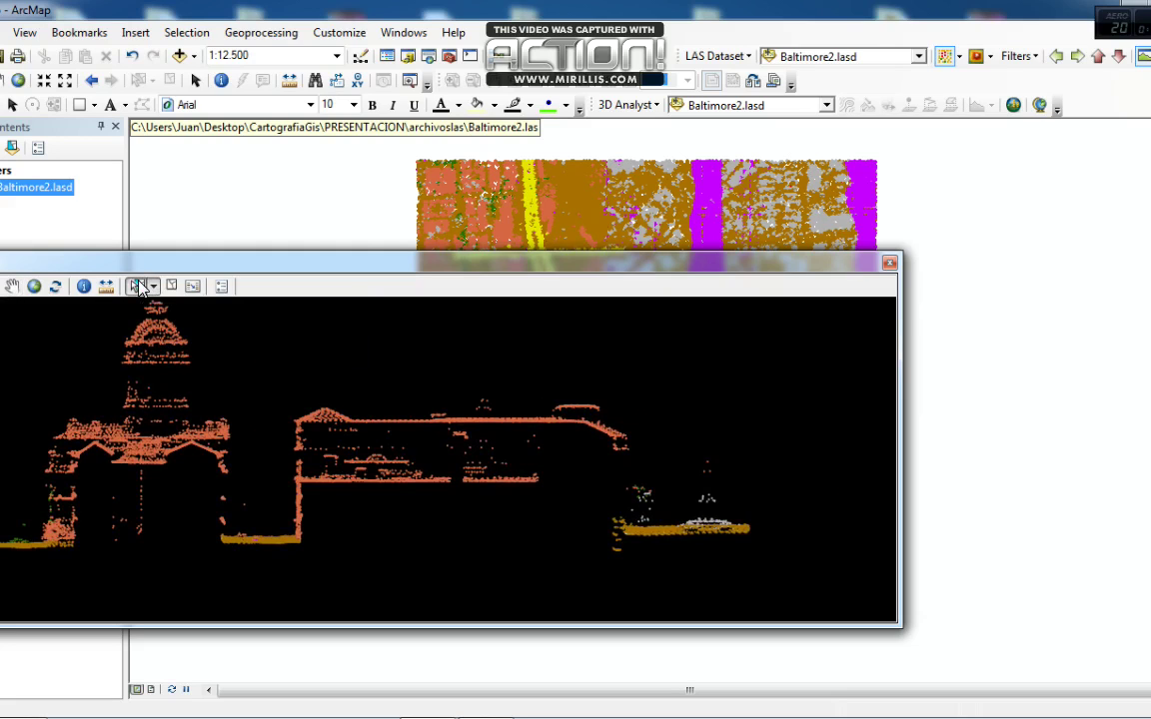
scroll(707, 505, up, 3)
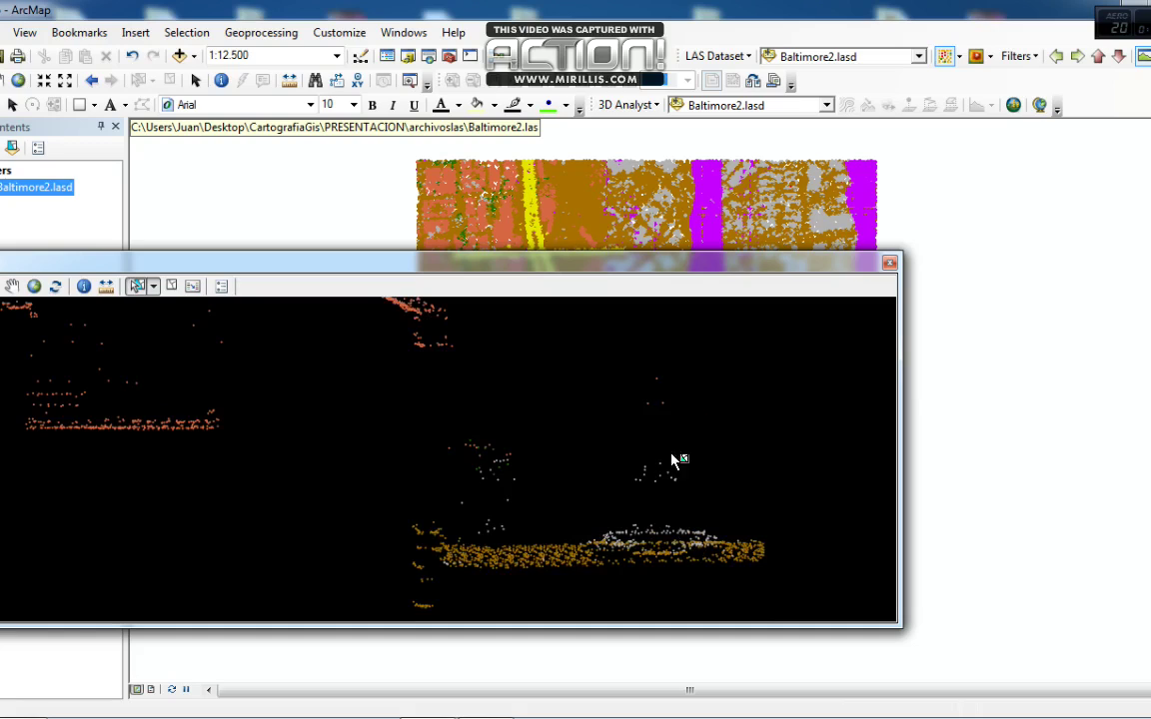
drag(606, 344, 715, 542)
click(192, 286)
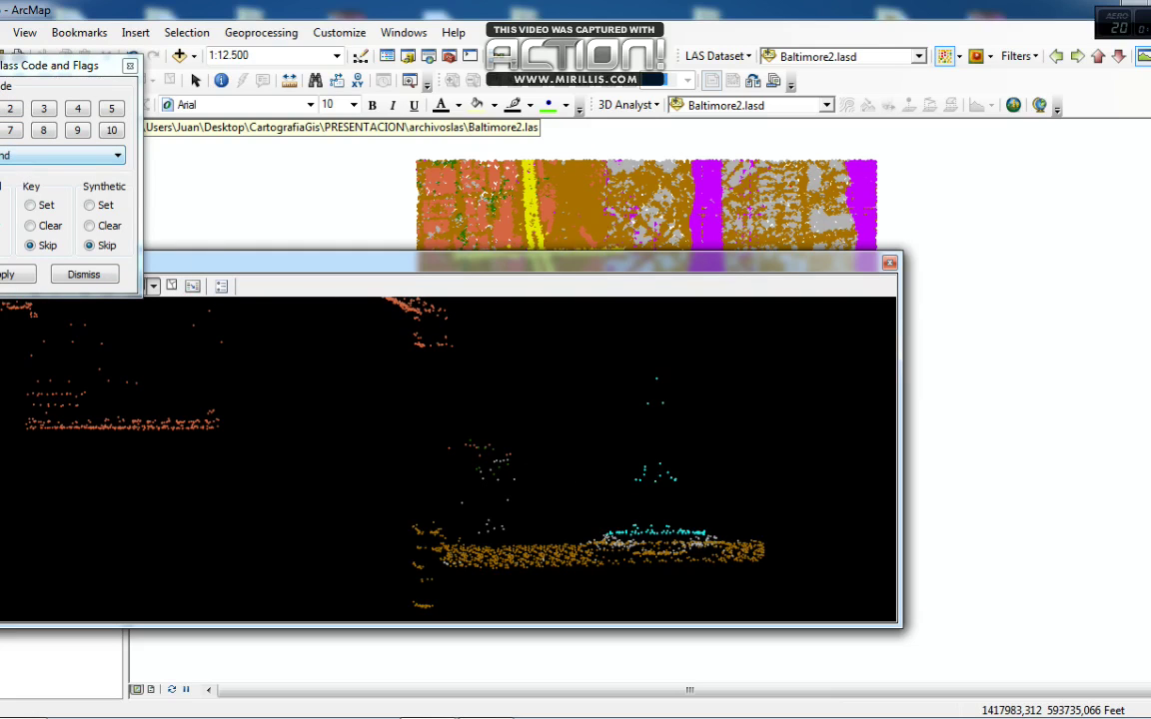
click(30, 157)
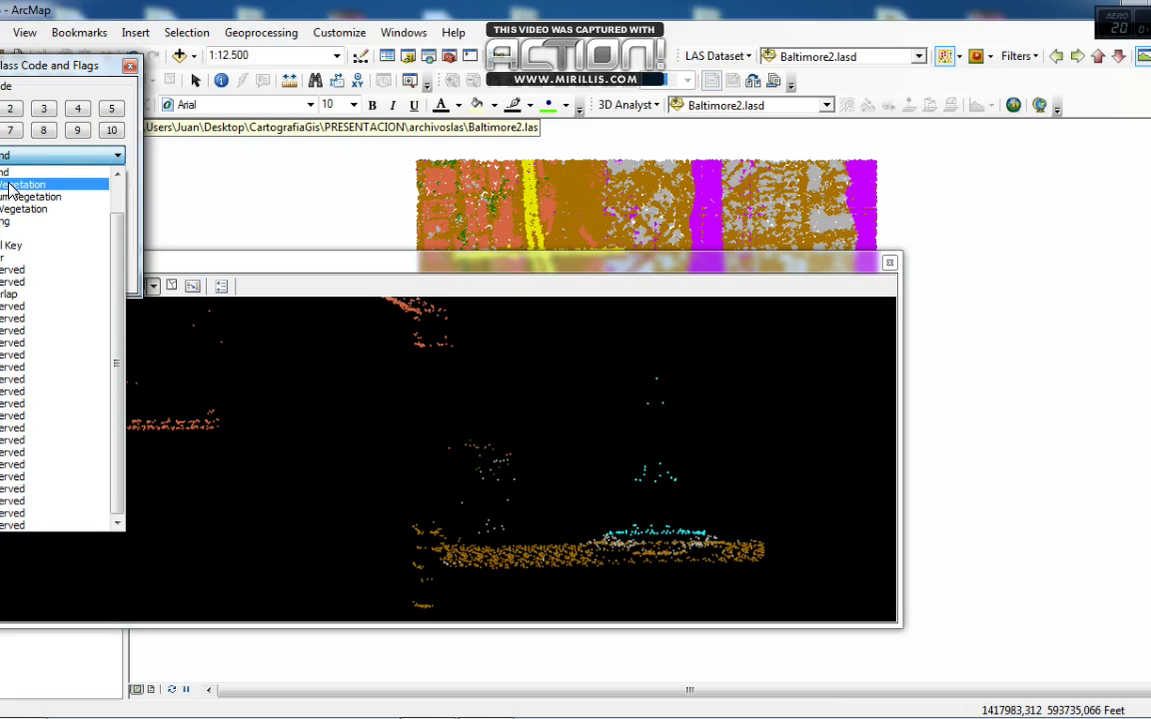
scroll(12, 188, up, 3)
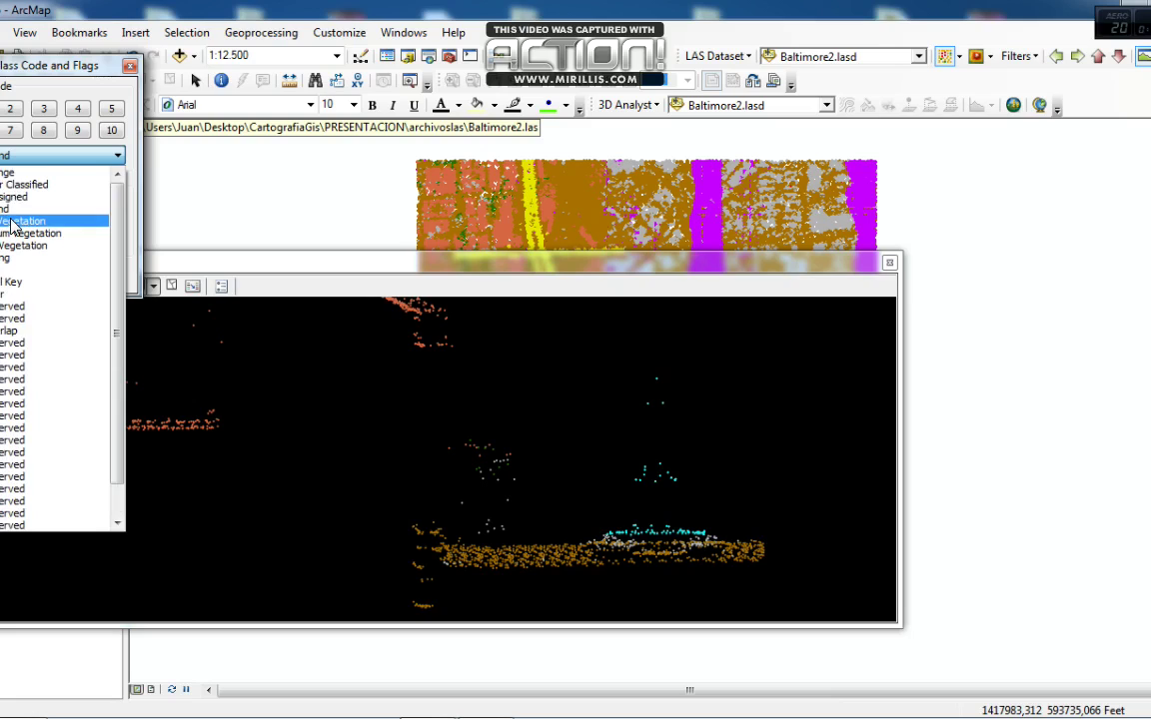
click(12, 223)
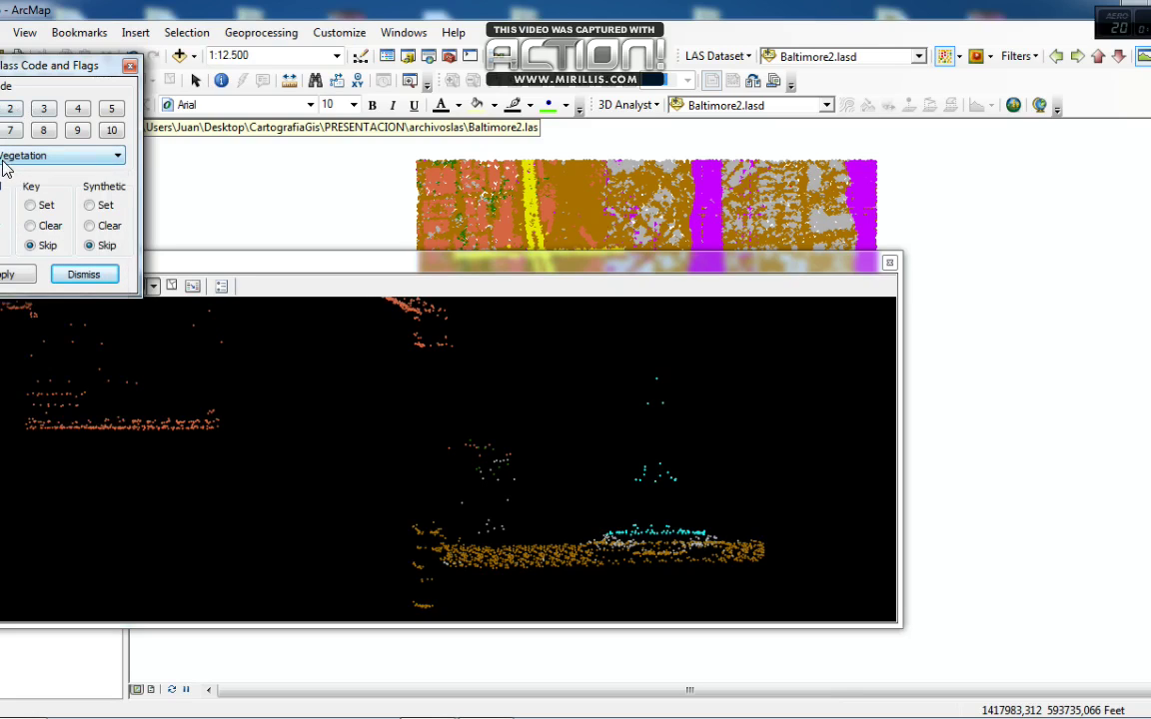
click(45, 111)
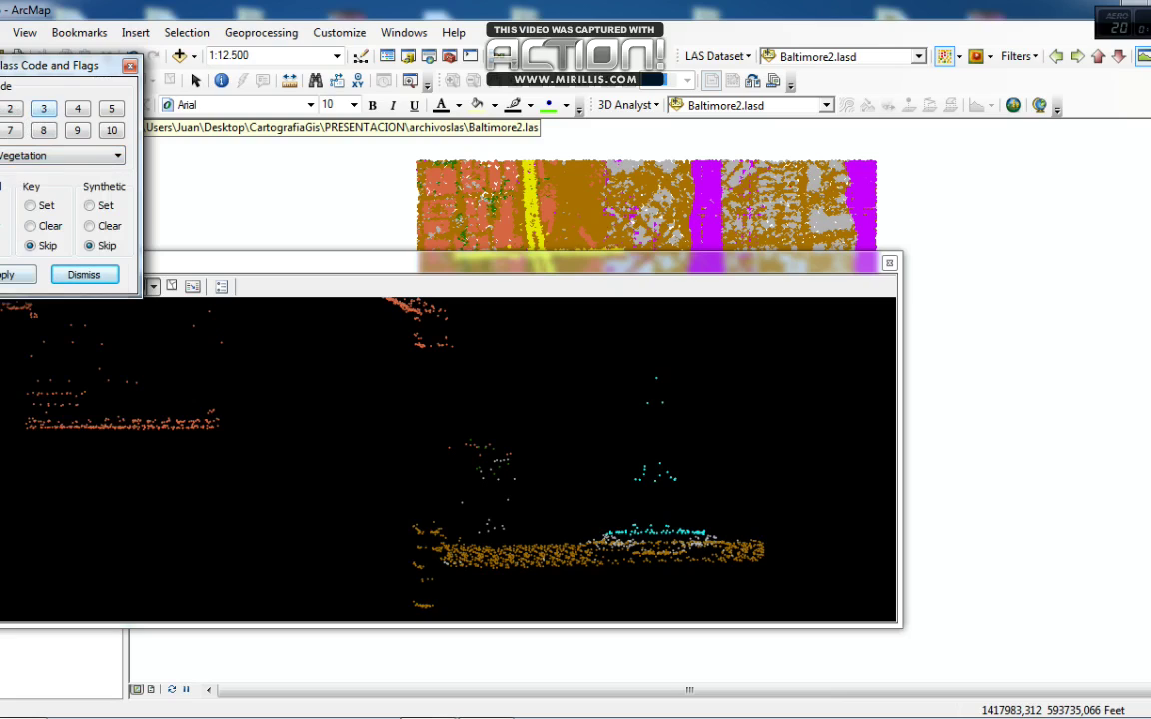
click(41, 111)
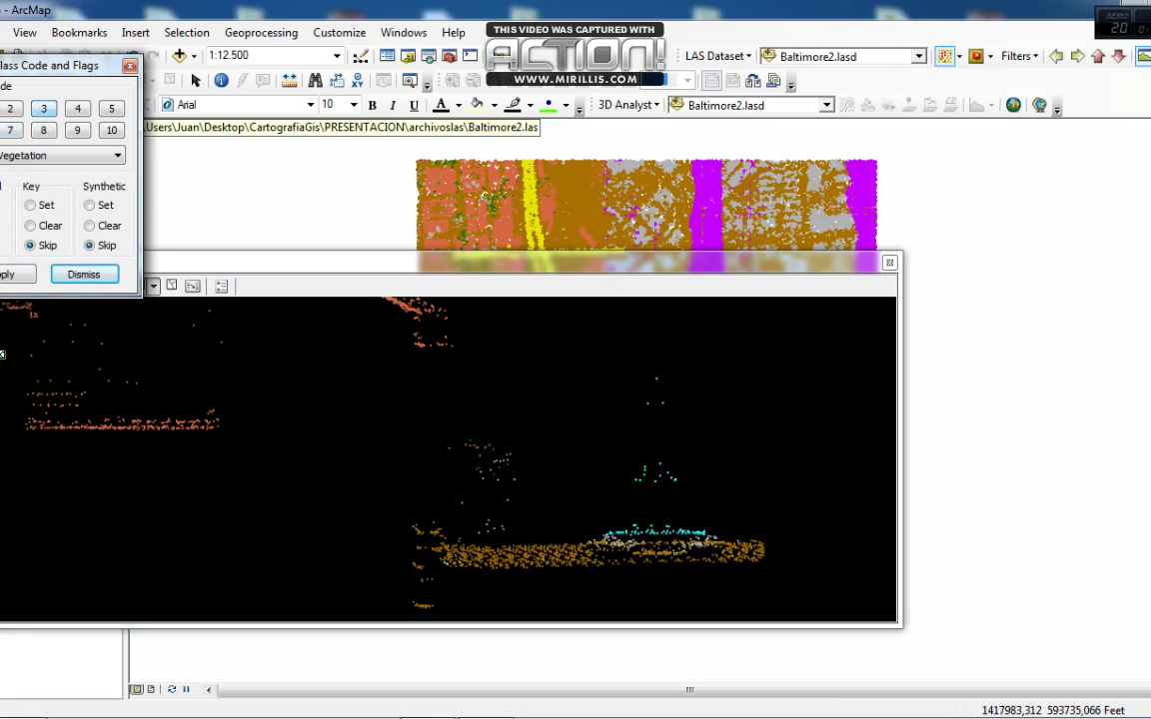
click(6, 273)
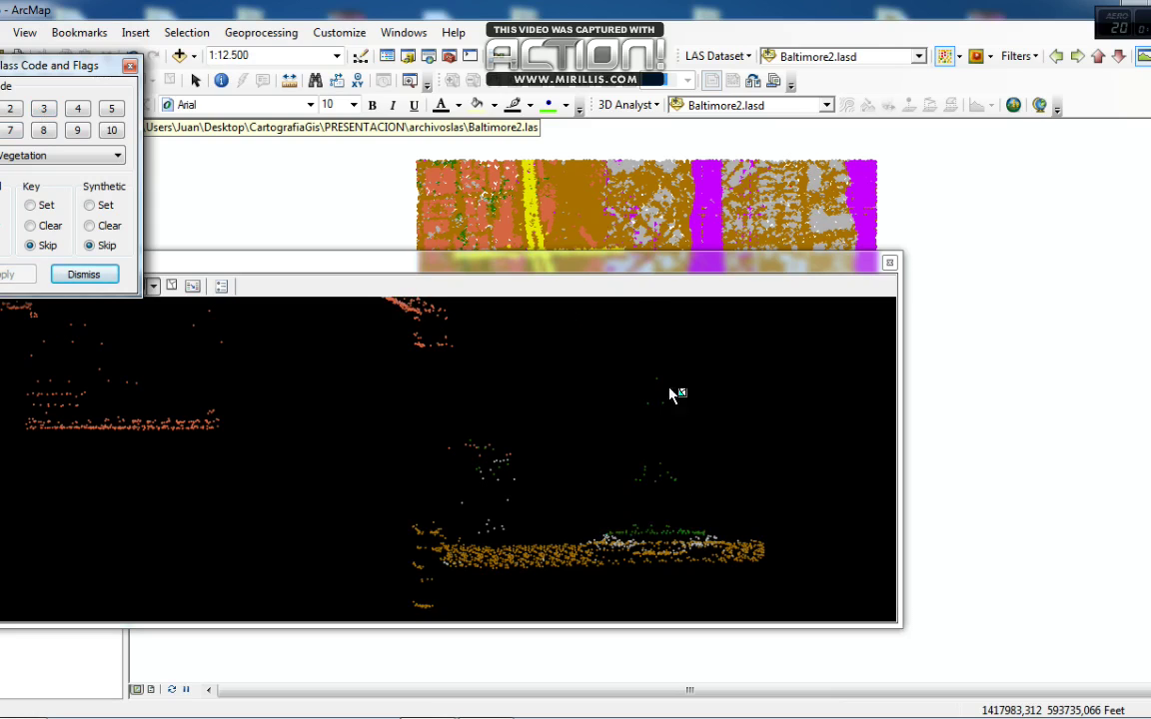
click(130, 65)
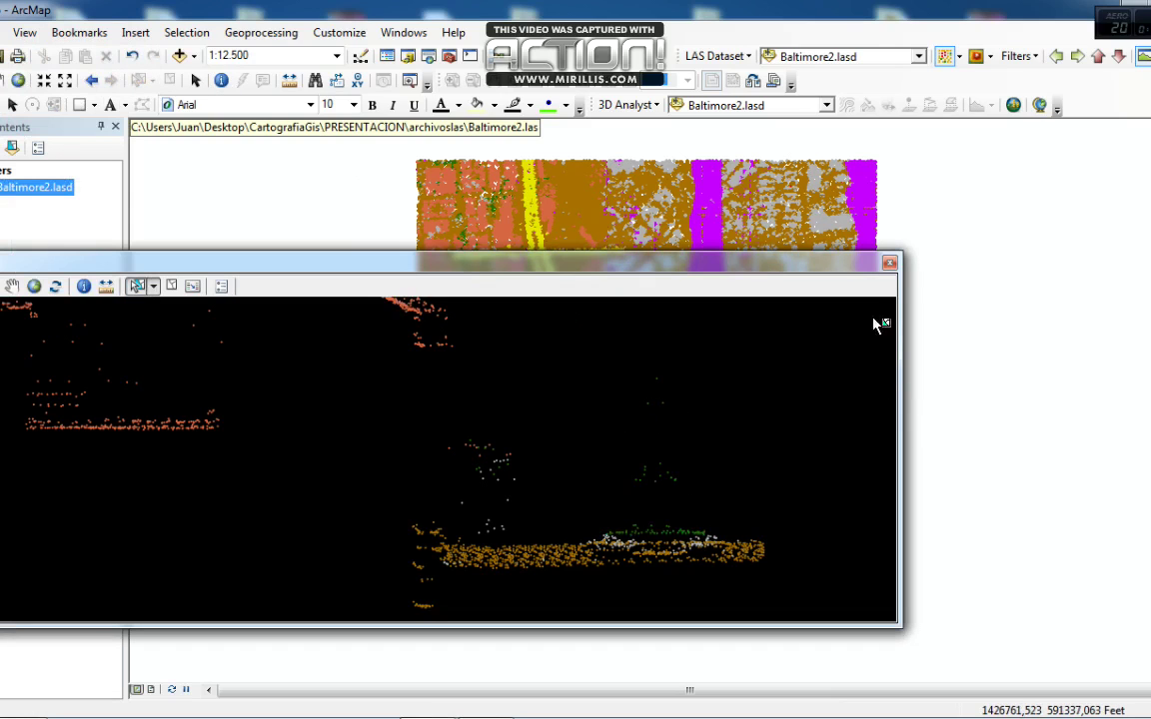
click(889, 261)
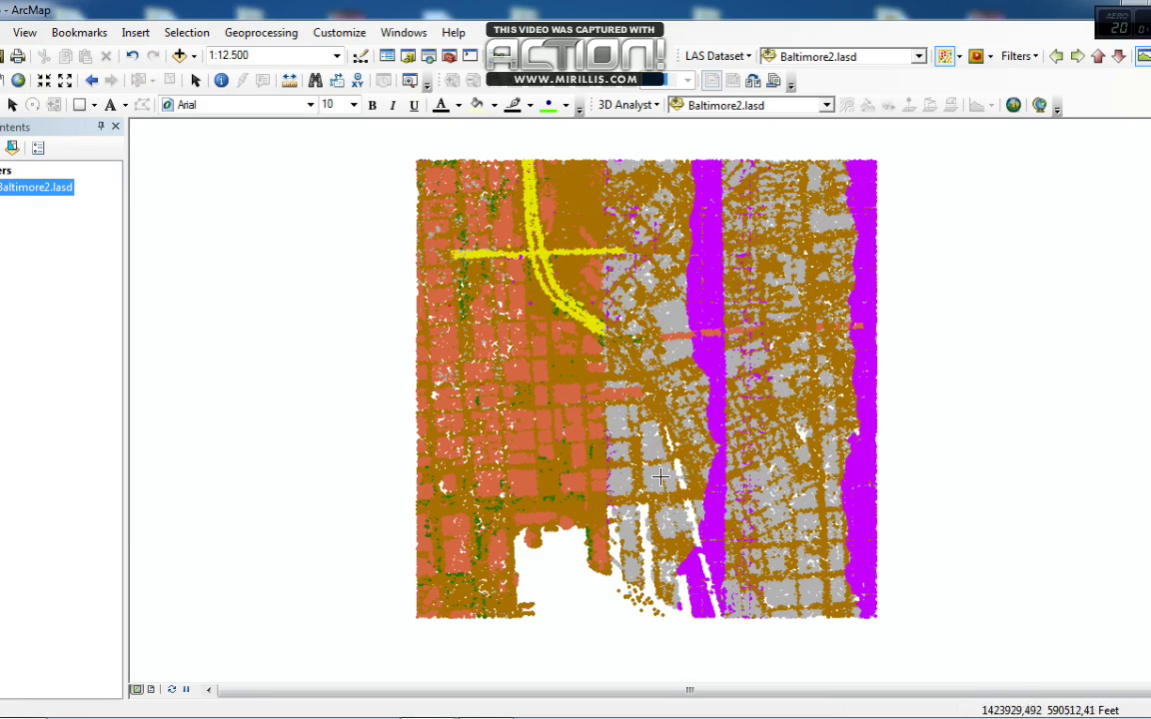
Step: Profile the grey blocks just east of the classified area, reclassify the points well above ground as Building, and close the profile
click(585, 429)
click(619, 450)
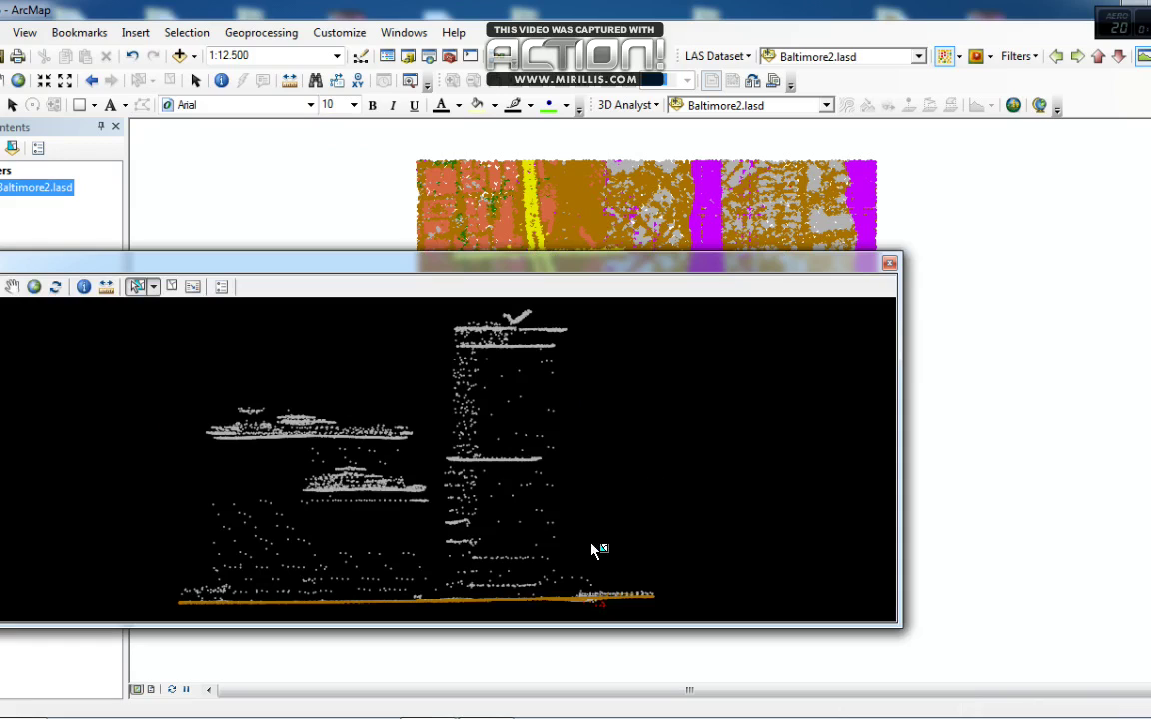
drag(554, 559, 142, 292)
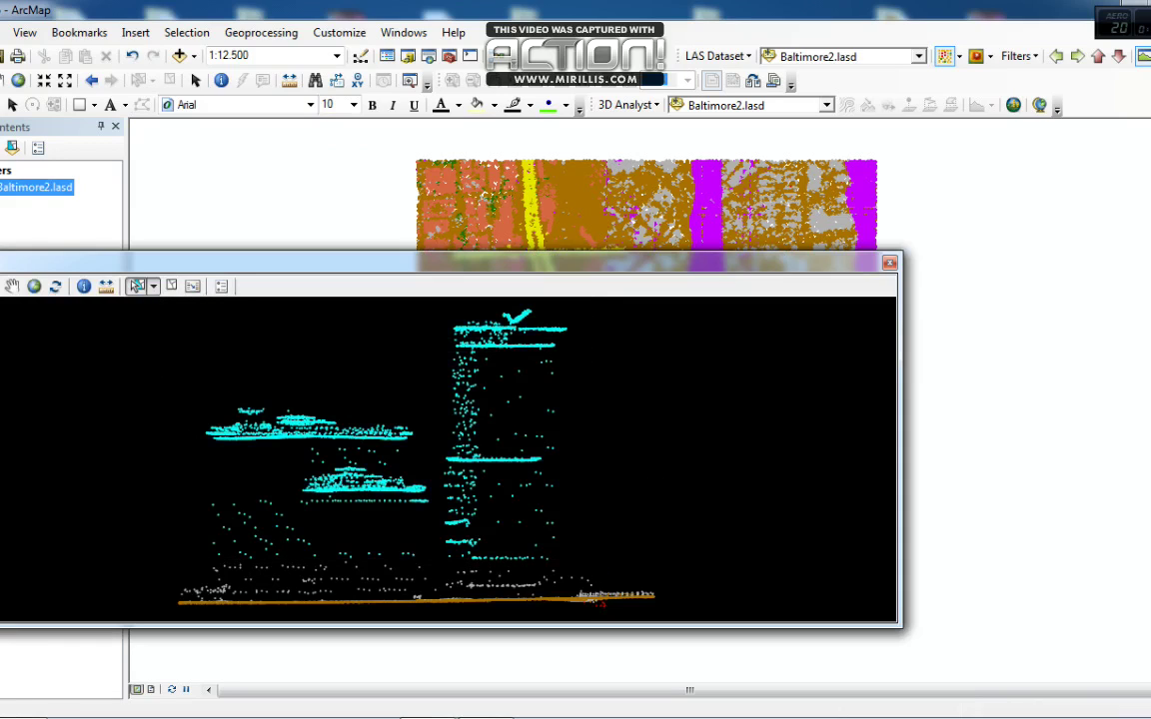
click(137, 286)
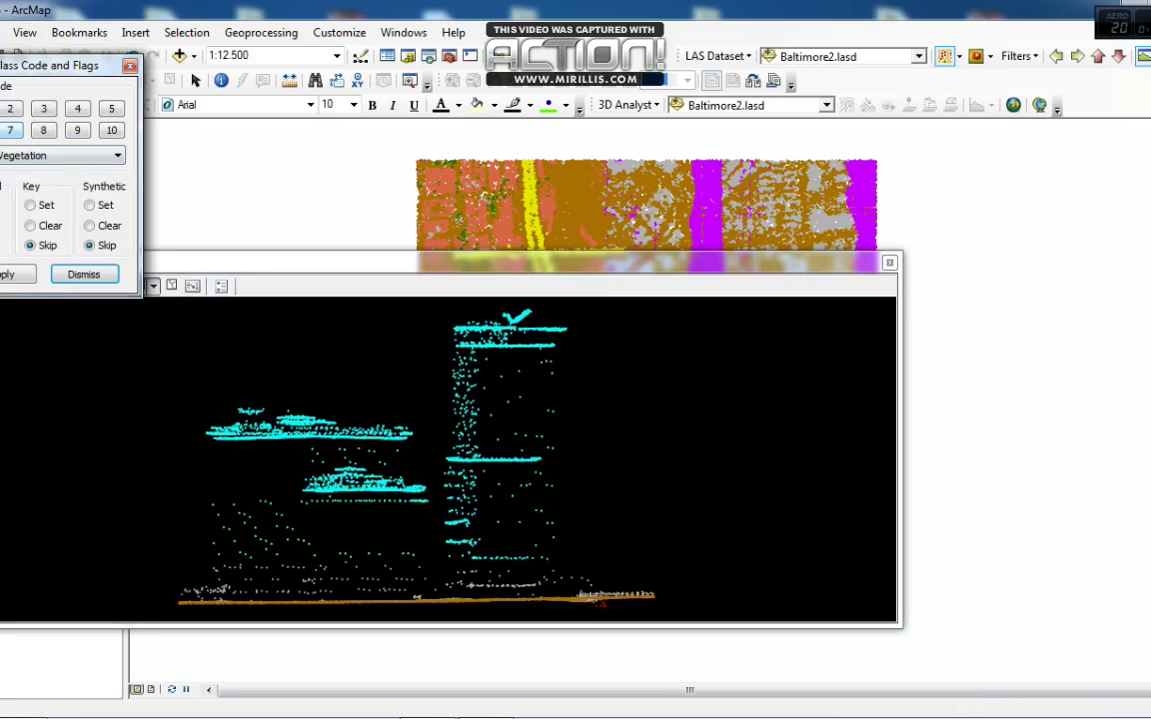
click(18, 143)
click(15, 274)
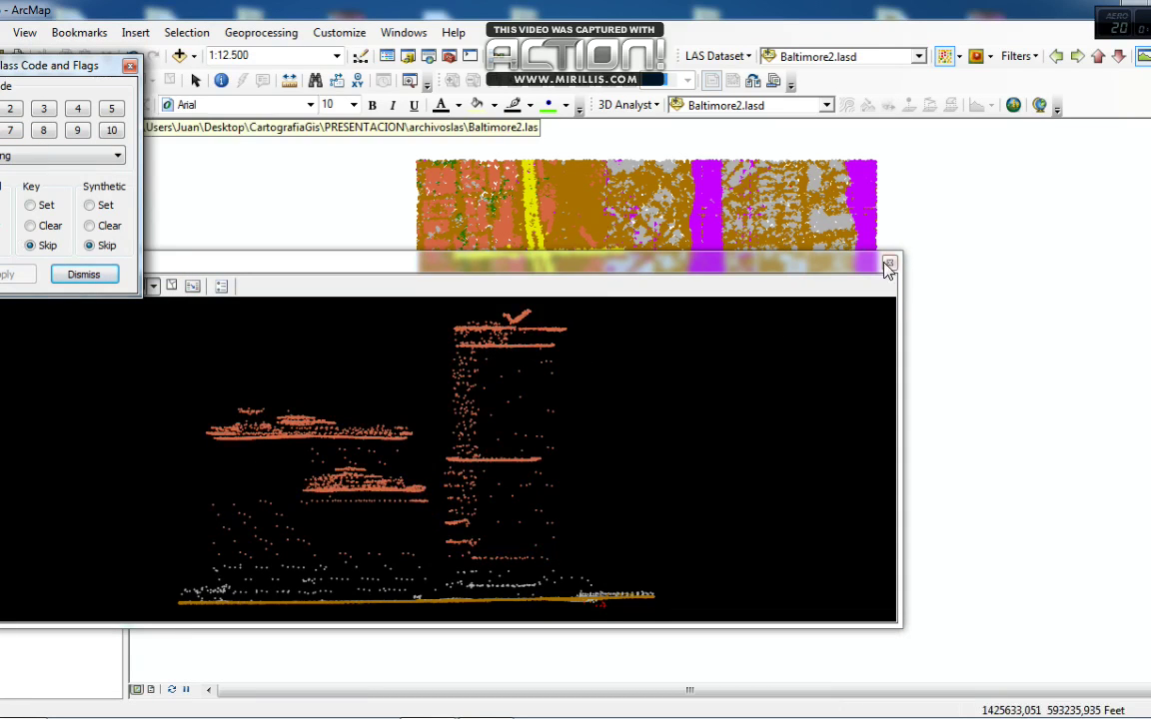
click(889, 262)
right_click(600, 439)
click(626, 459)
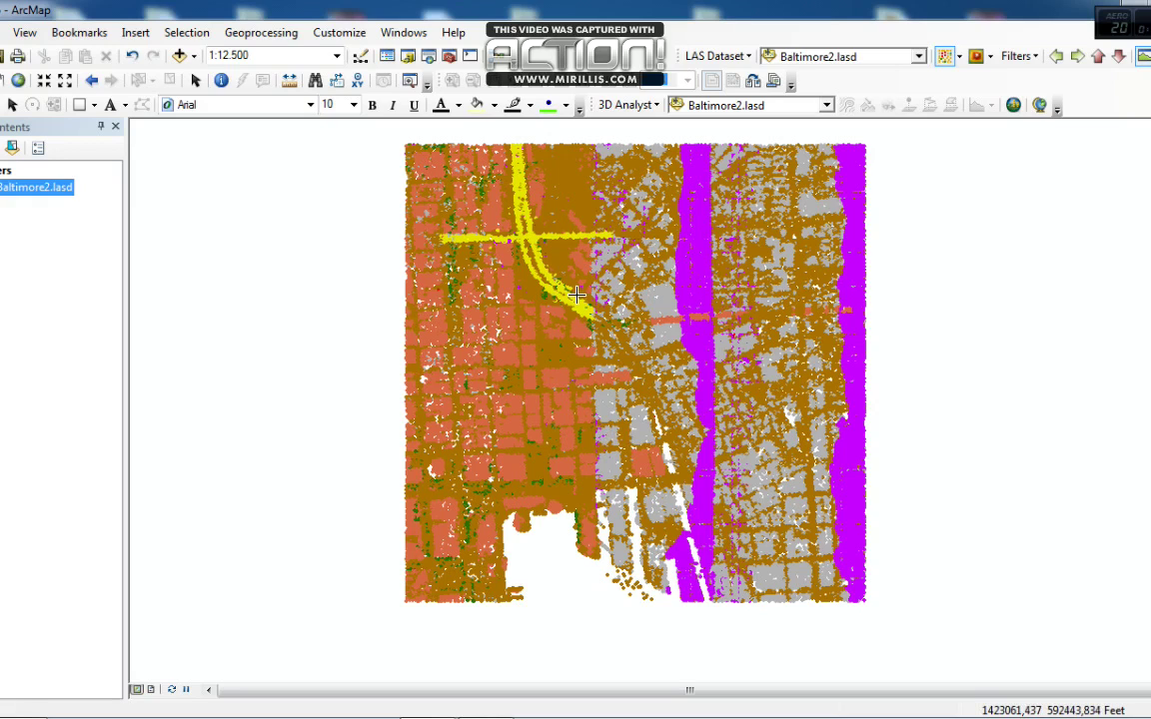
drag(515, 289, 515, 314)
drag(739, 301, 722, 302)
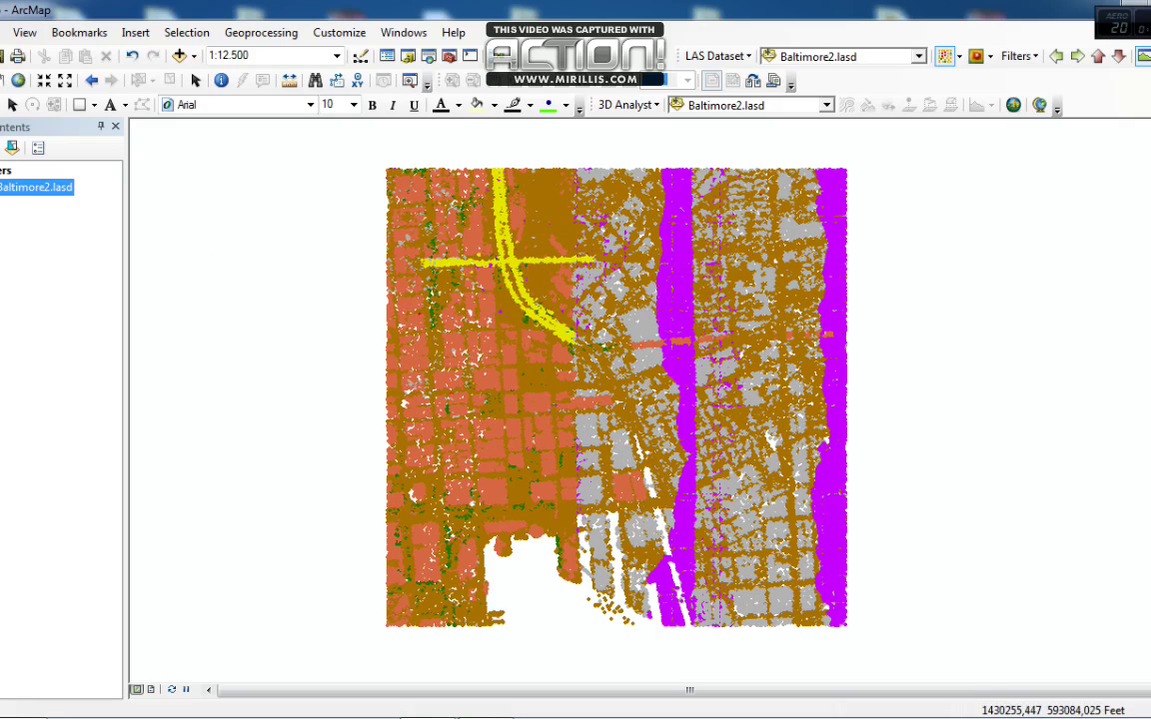
Step: Open the LAS Dataset to Raster conversion tool and review its value field options, keeping ELEVATION
mouse_move(1147, 199)
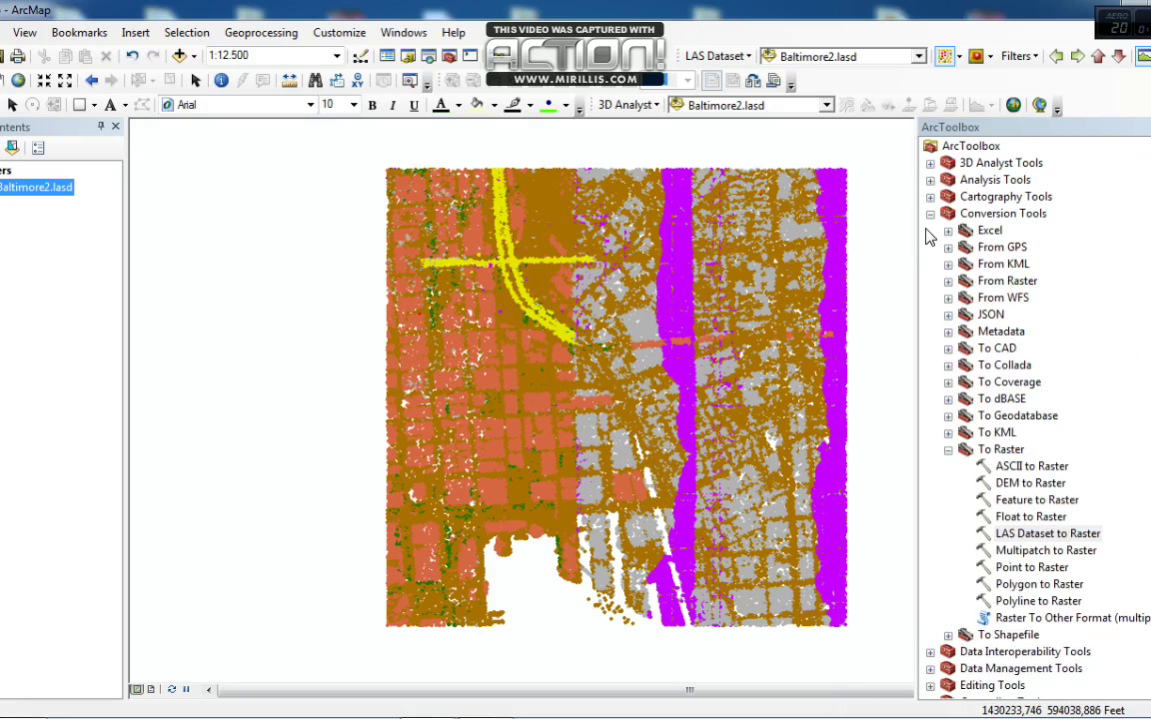
click(930, 214)
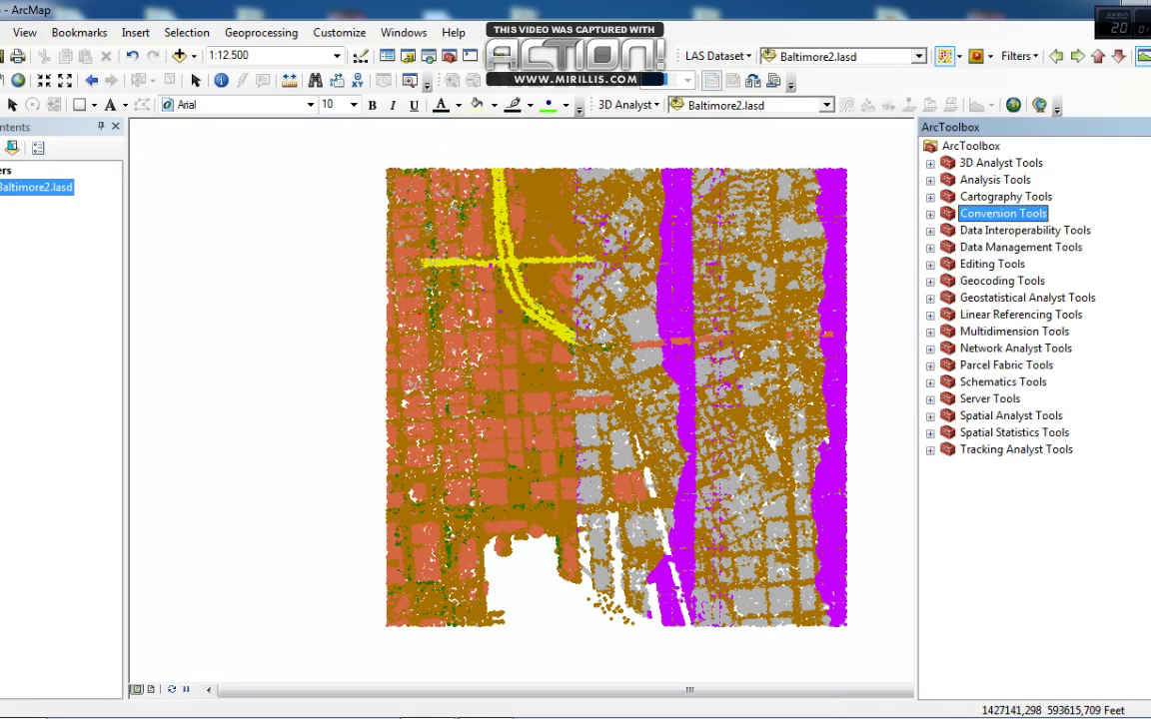
click(930, 213)
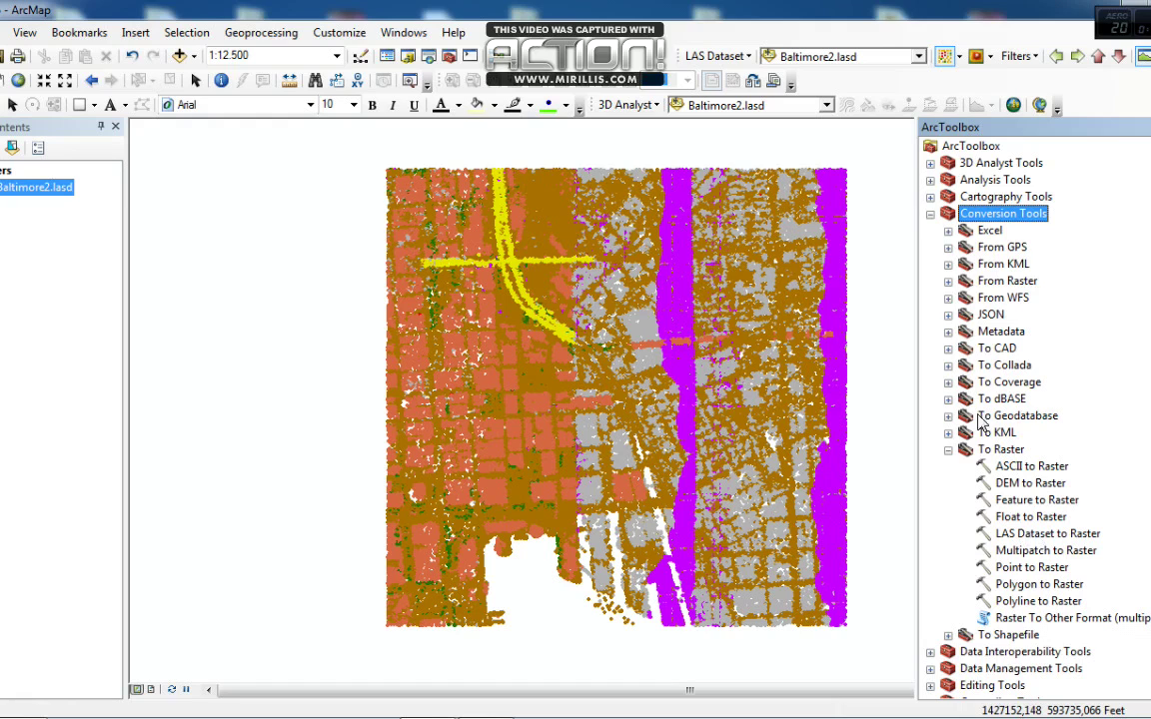
double_click(1019, 535)
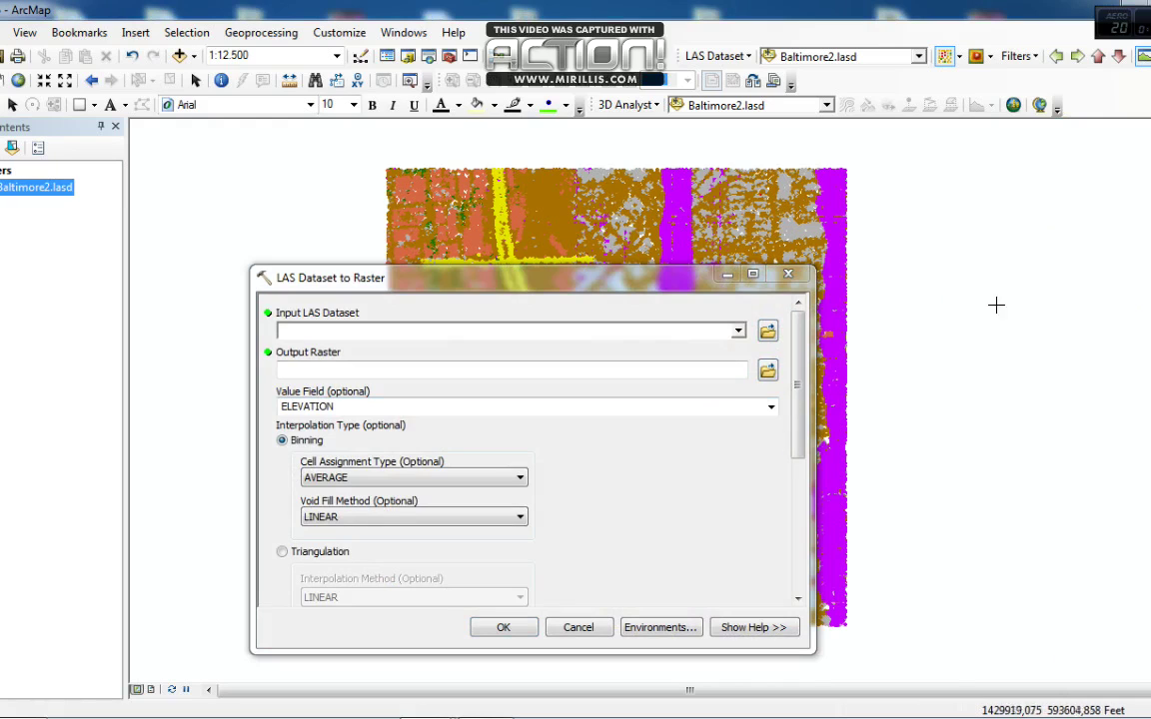
click(771, 408)
click(771, 407)
click(769, 406)
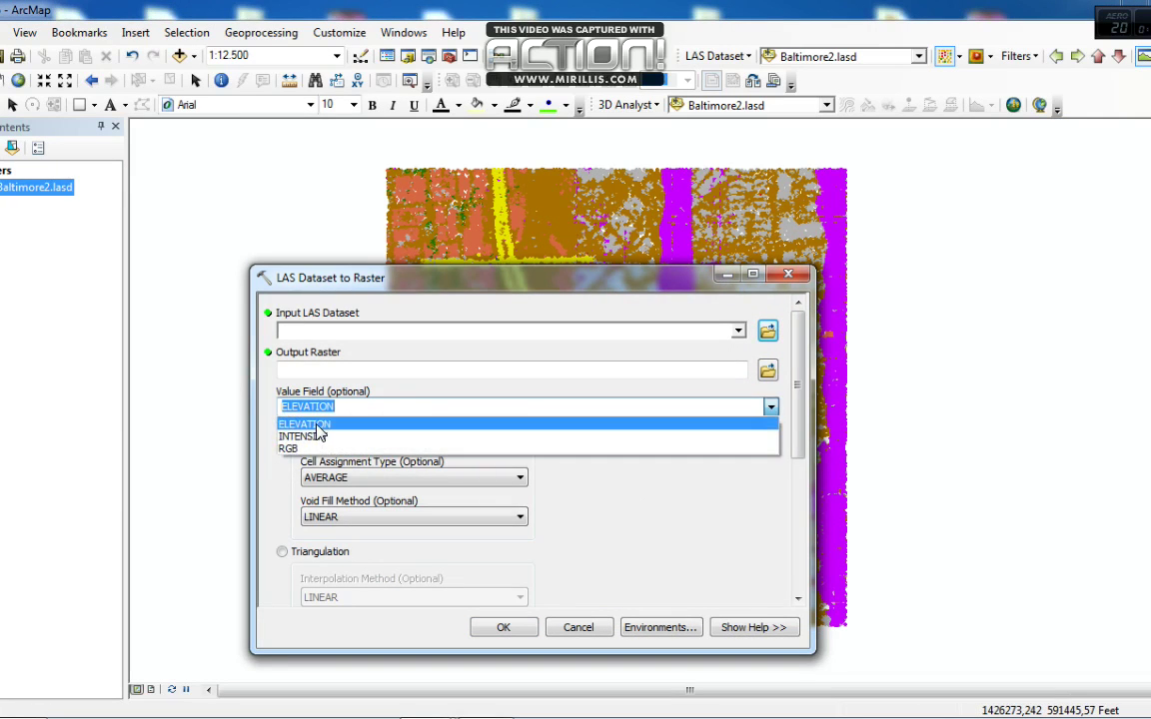
click(266, 425)
Step: Set Baltimore2.lasd as the input of LAS Dataset to Raster, then dismiss the tool without running it
click(741, 331)
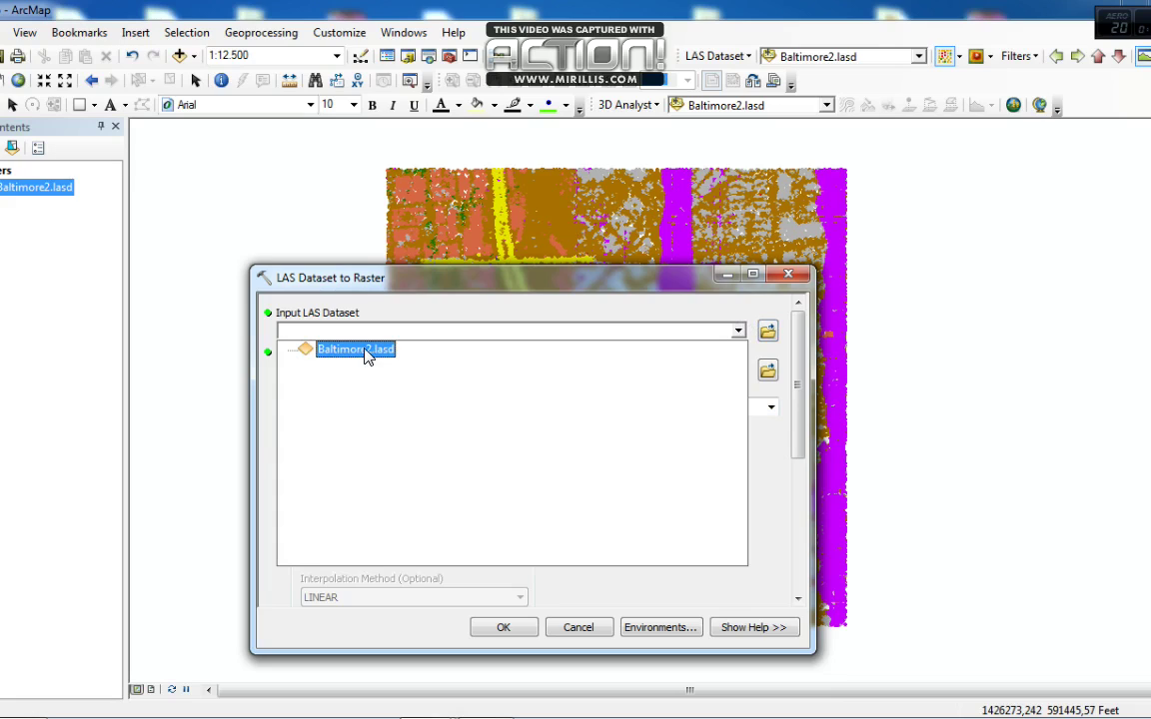
click(337, 312)
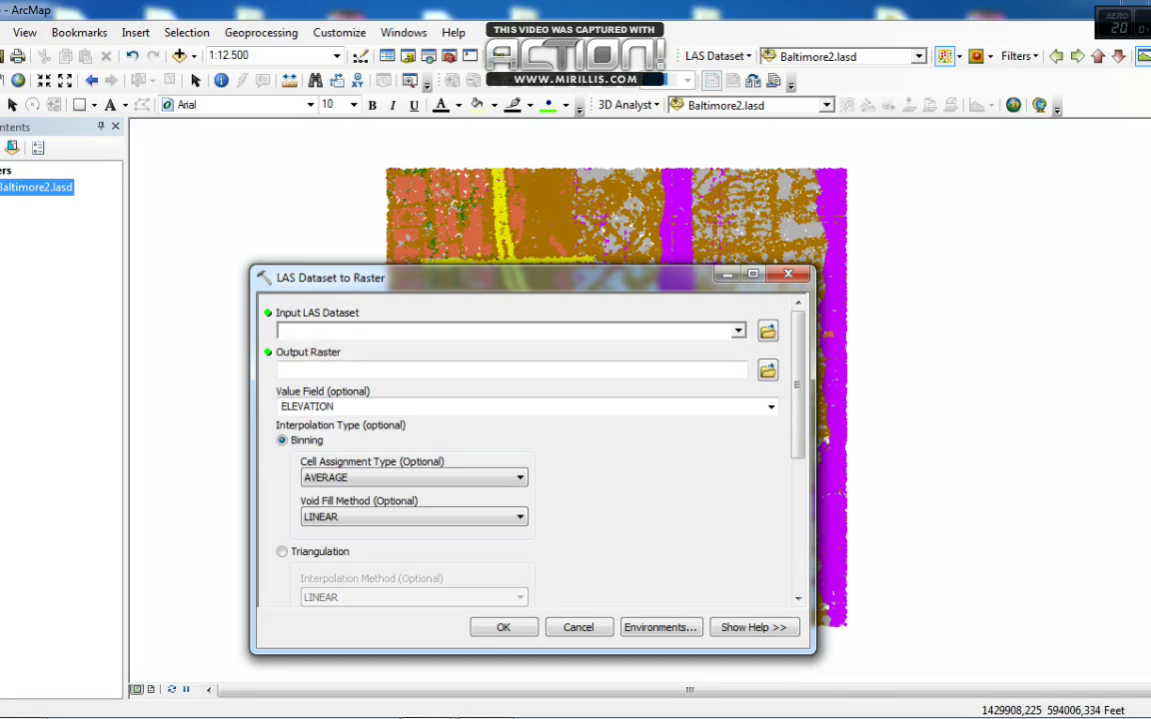
click(740, 333)
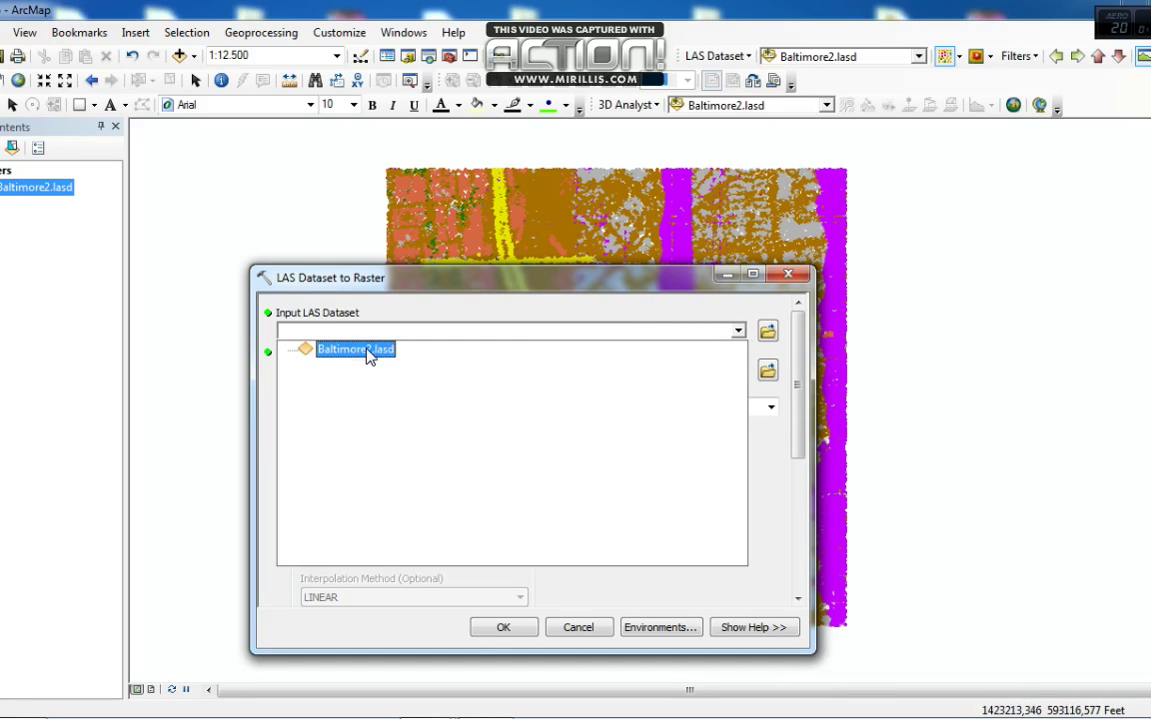
click(361, 350)
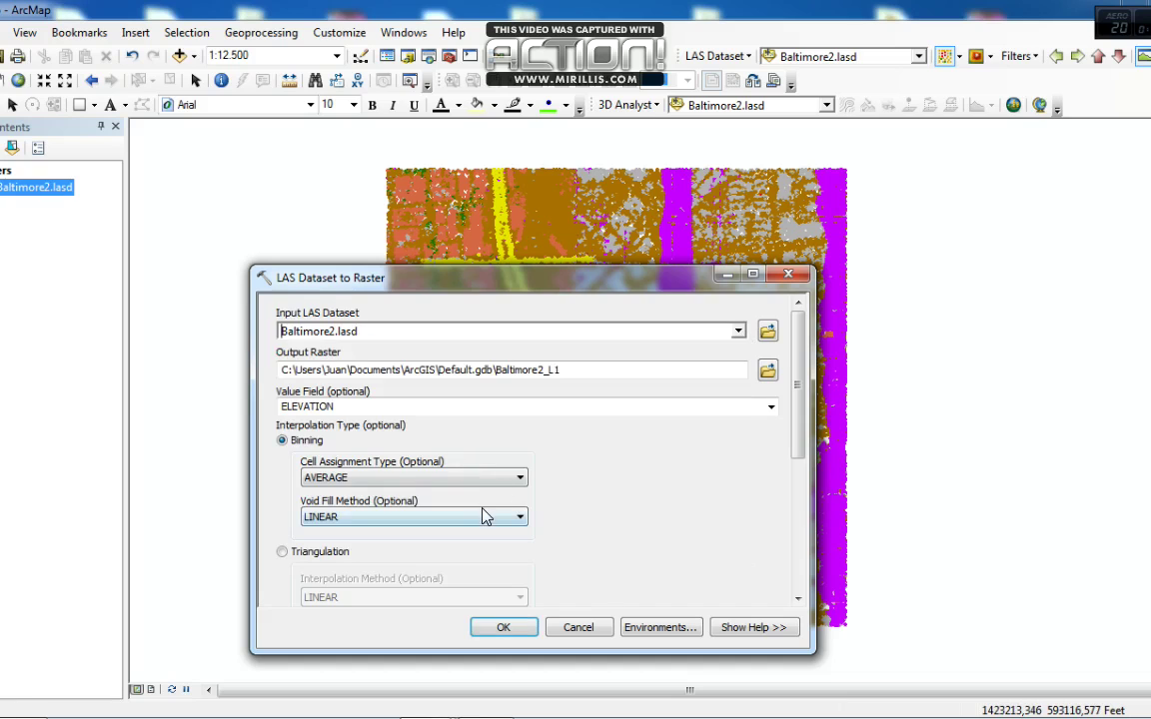
click(576, 629)
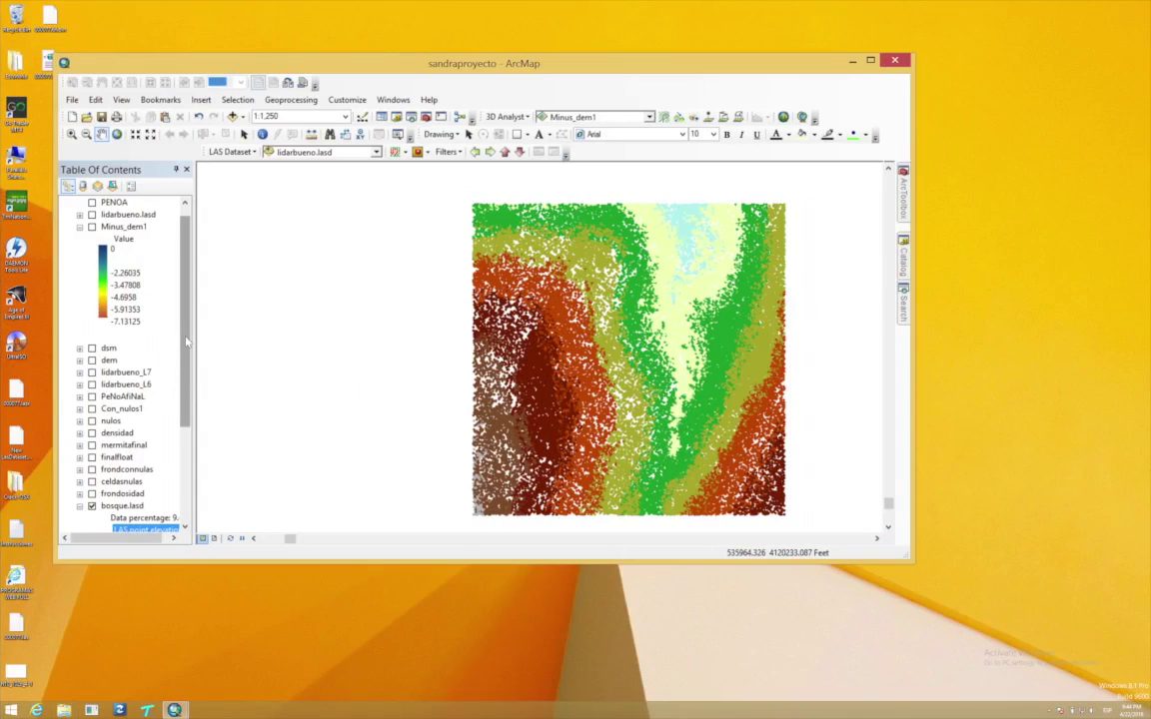
Step: In the sandraproyecto map, search for "las point" and open the LAS Point Statistics As Raster tool
drag(186, 340, 181, 456)
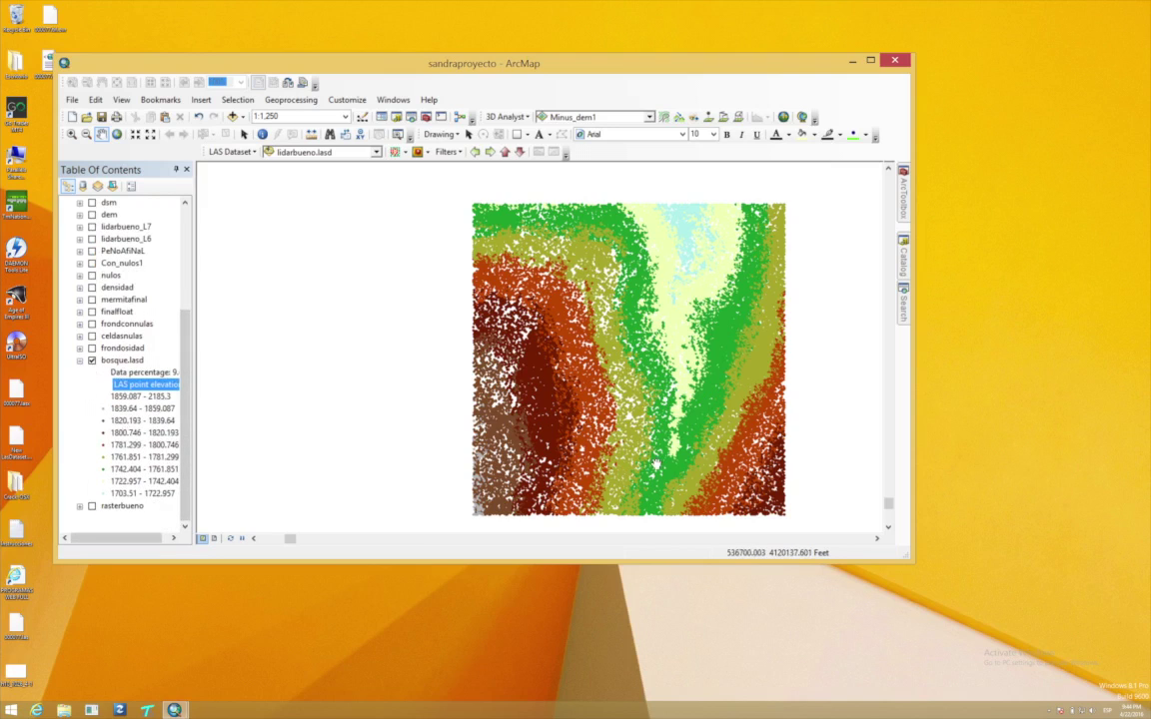
drag(656, 465, 530, 459)
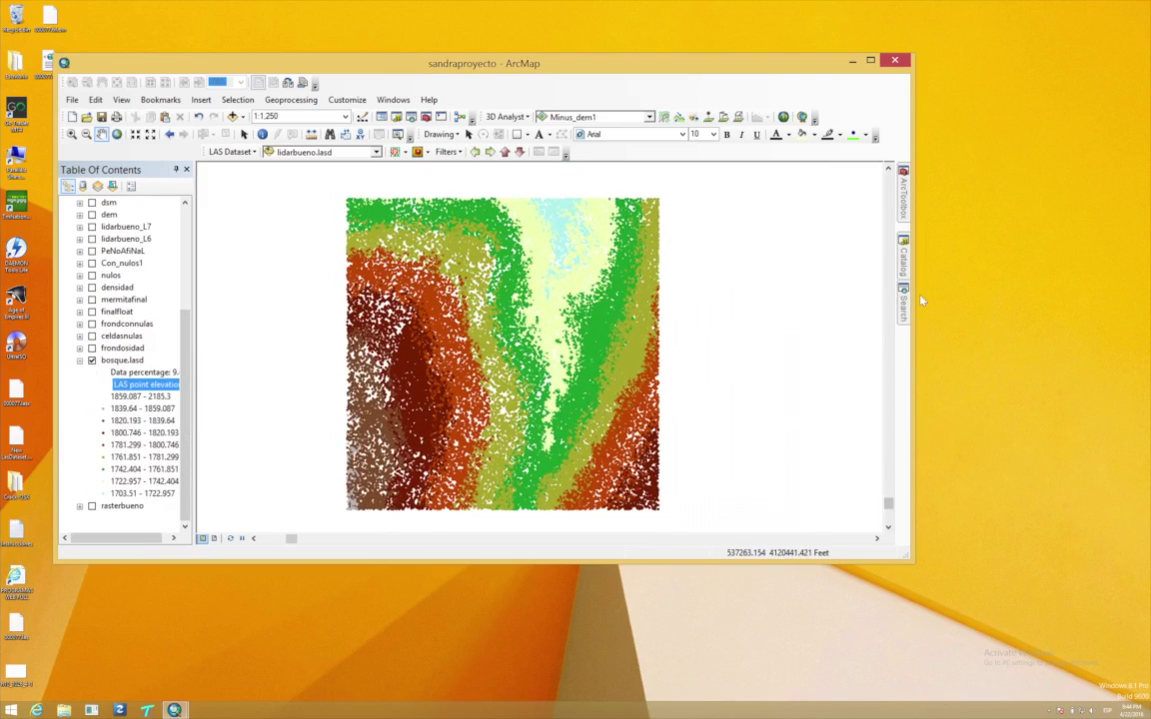
mouse_move(906, 310)
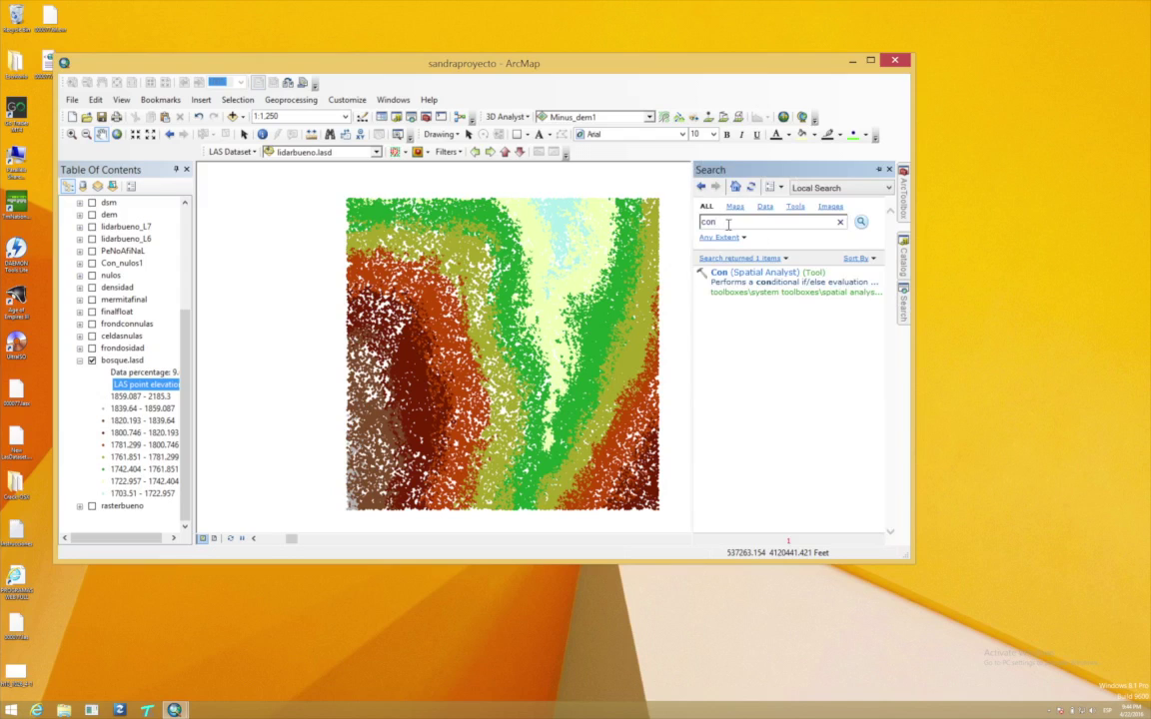
key(BackSpace)
key(BackSpace)
text(las)
key(Return)
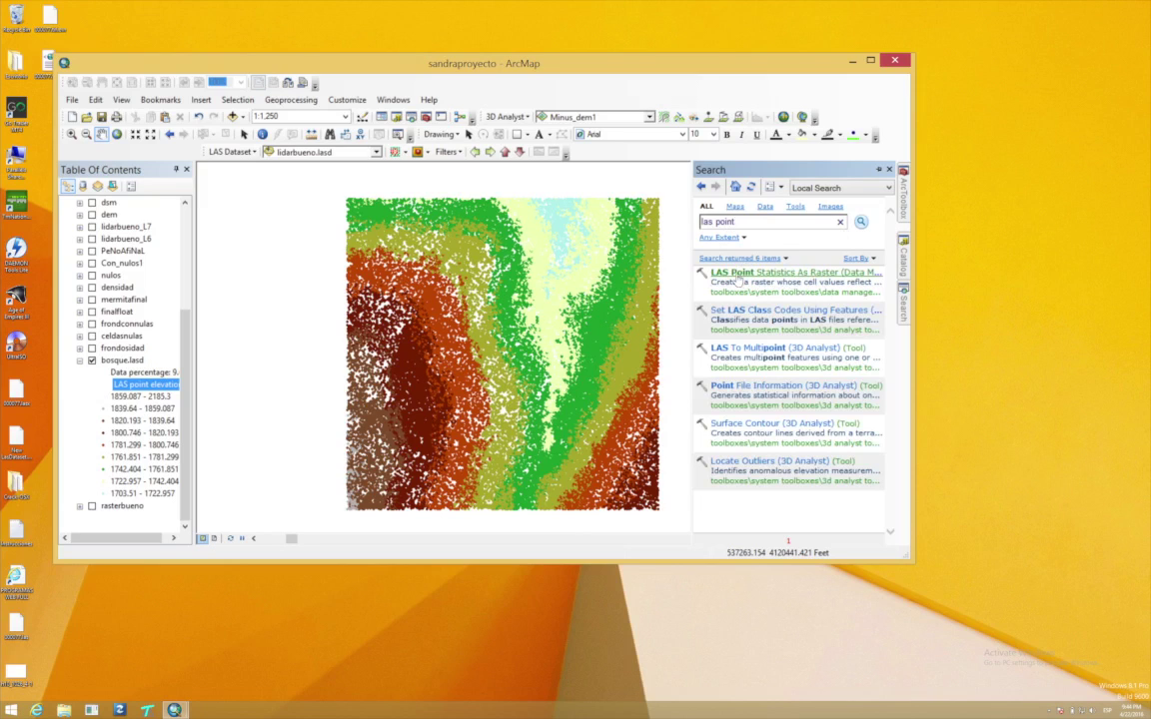
click(796, 270)
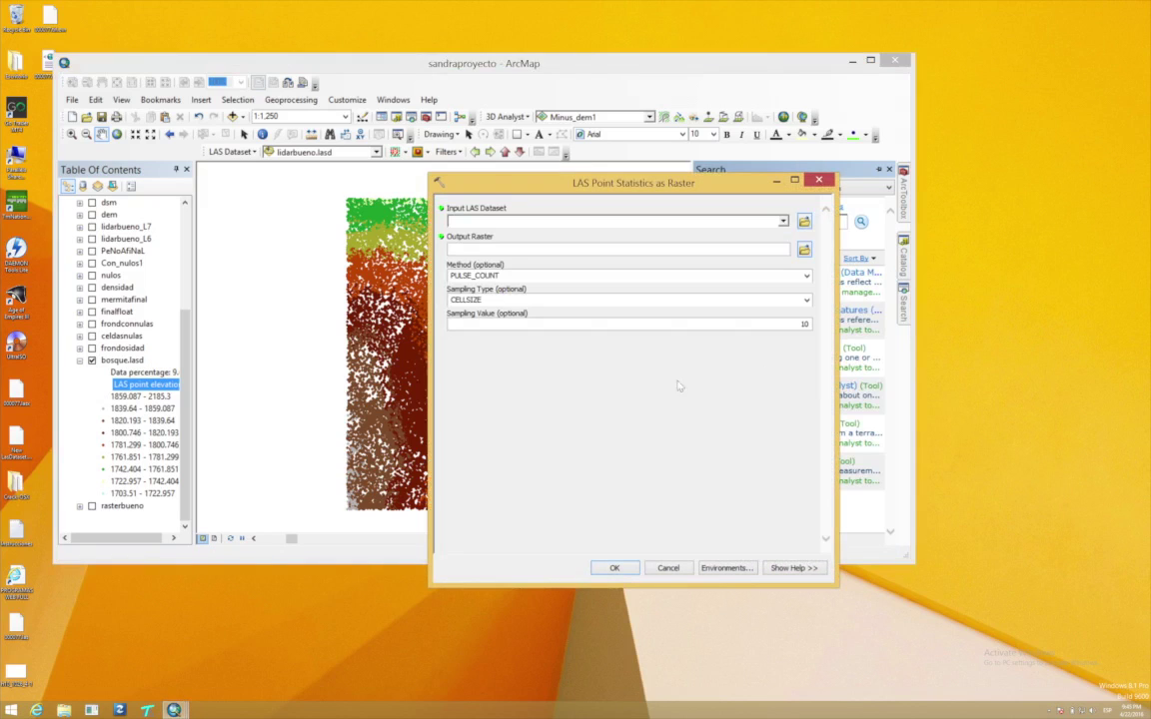
Step: Configure point statistics for bosque.lasd with the POINT_COUNT method and a cell size of 4, then dismiss the tool without running it
click(779, 221)
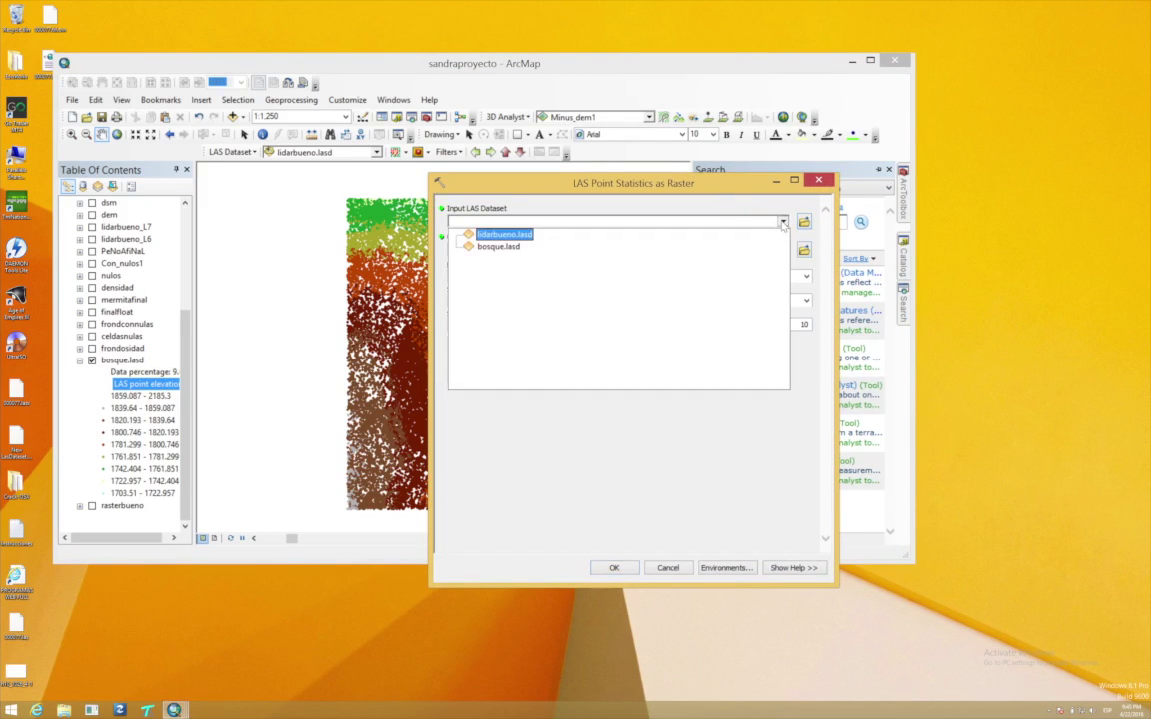
click(501, 248)
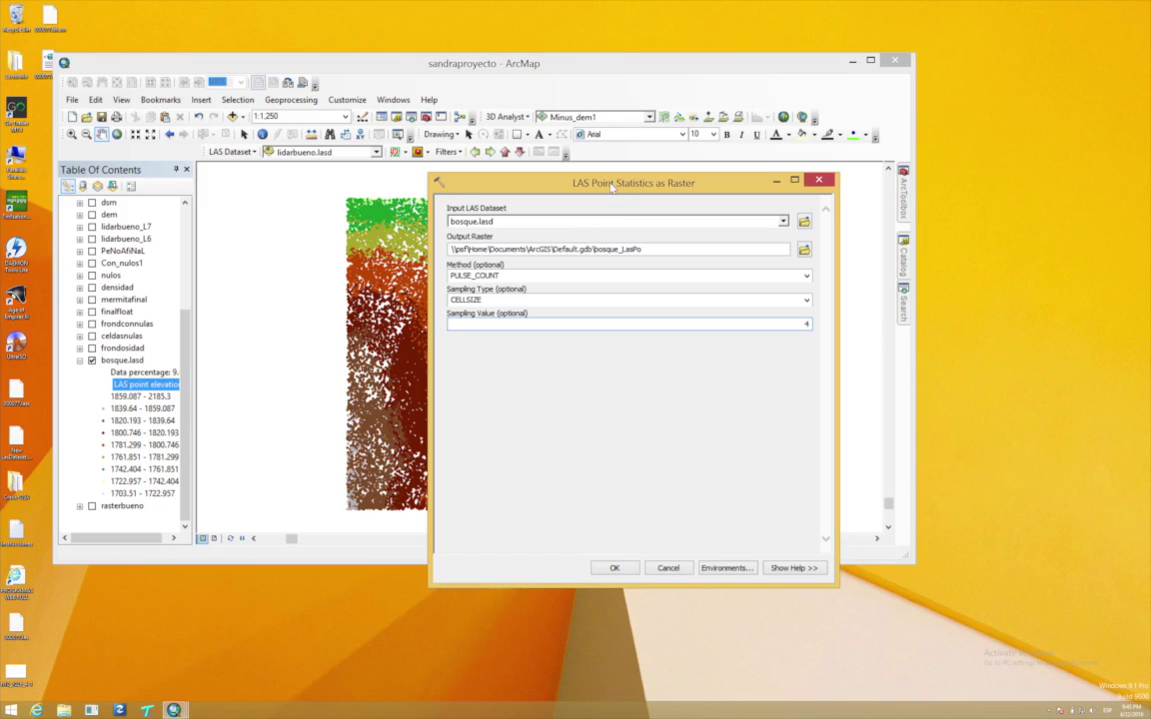
drag(617, 186, 602, 220)
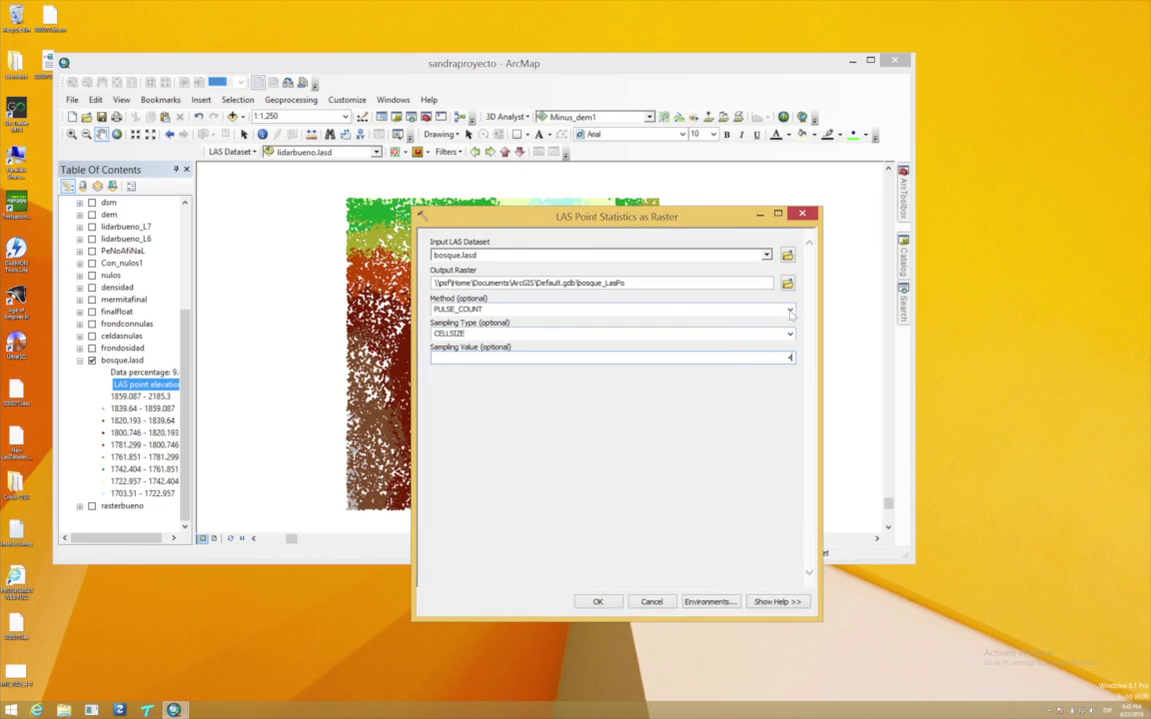
click(767, 309)
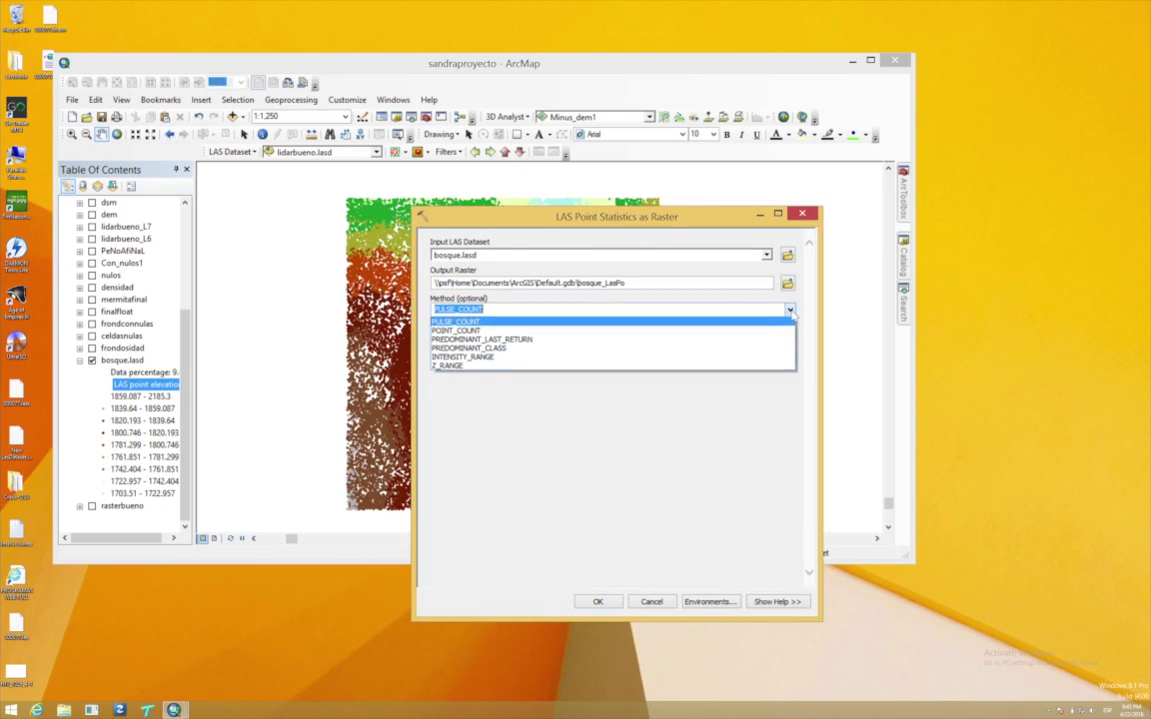
click(494, 330)
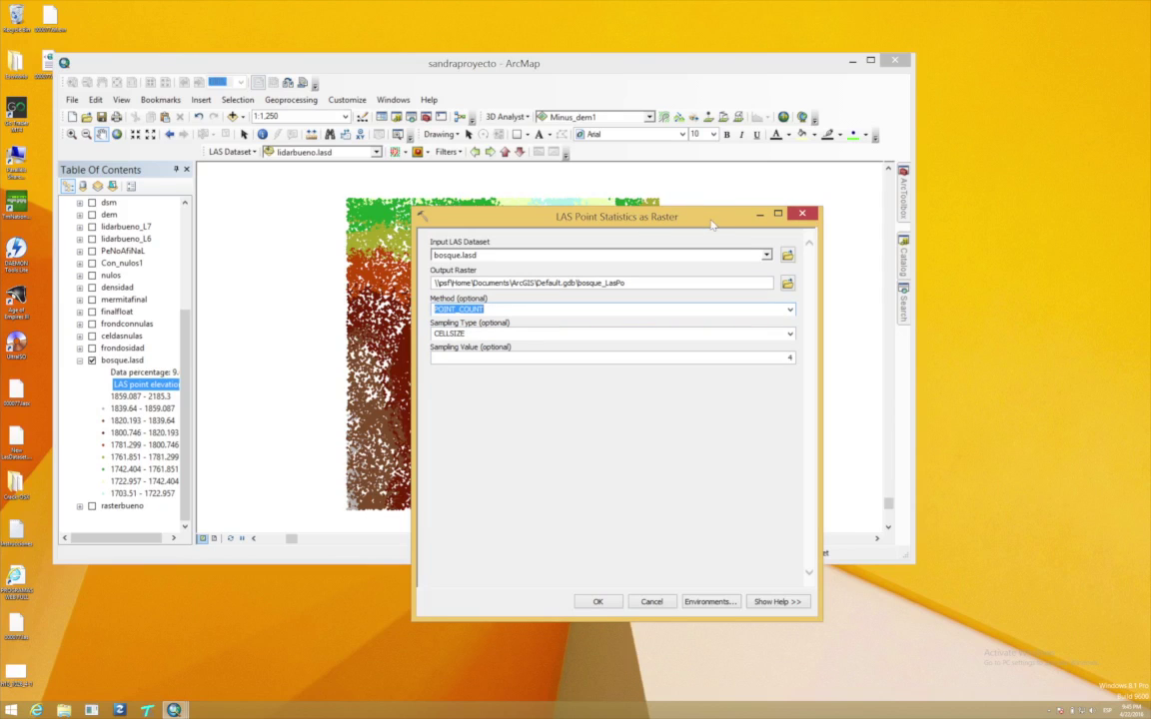
click(657, 602)
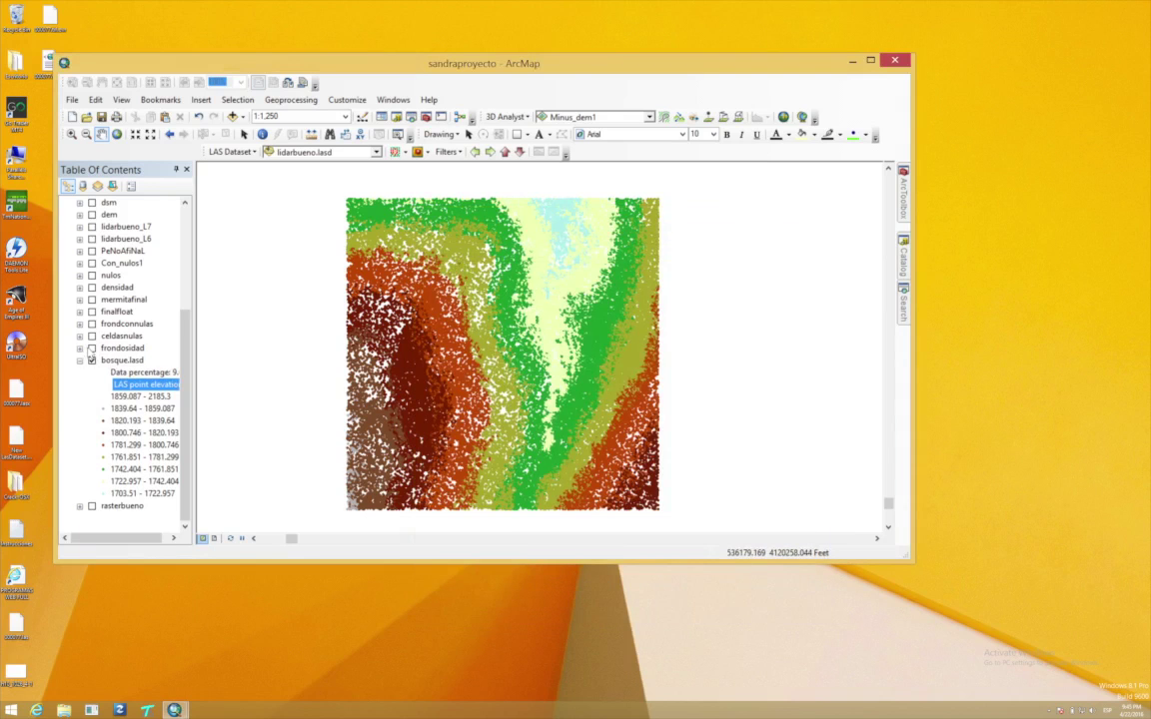
Step: Display the frondosidad raster on the map, search for "null" tools and open Is Null
click(92, 348)
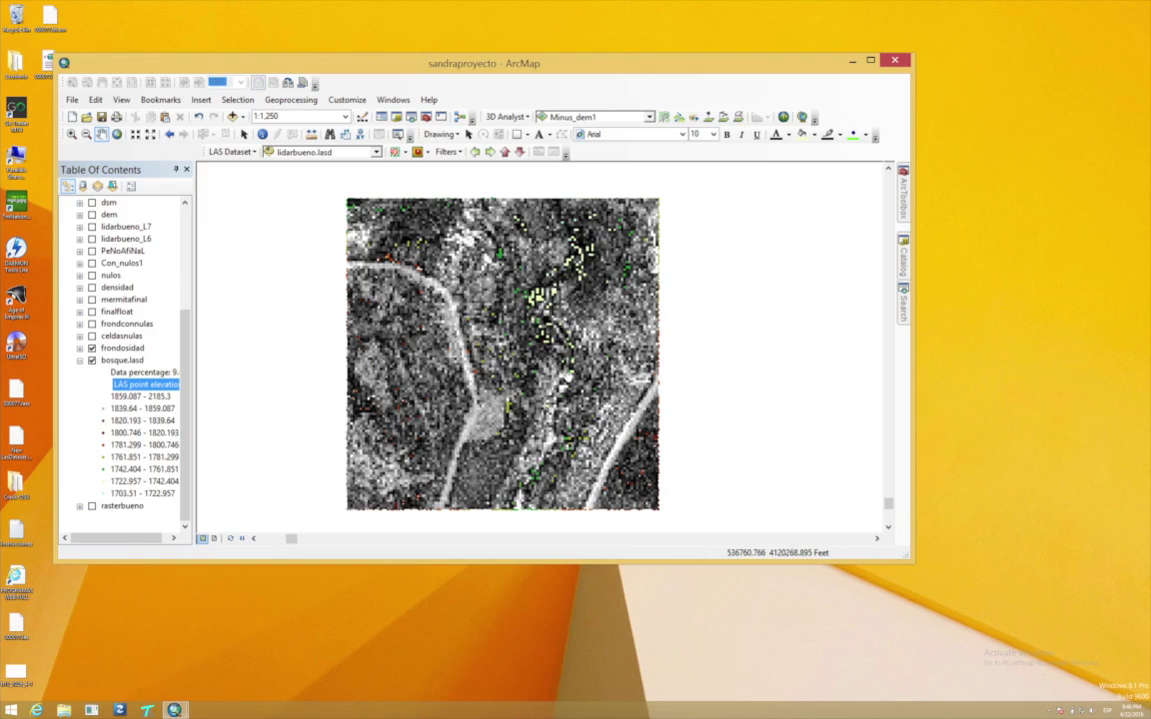
click(903, 299)
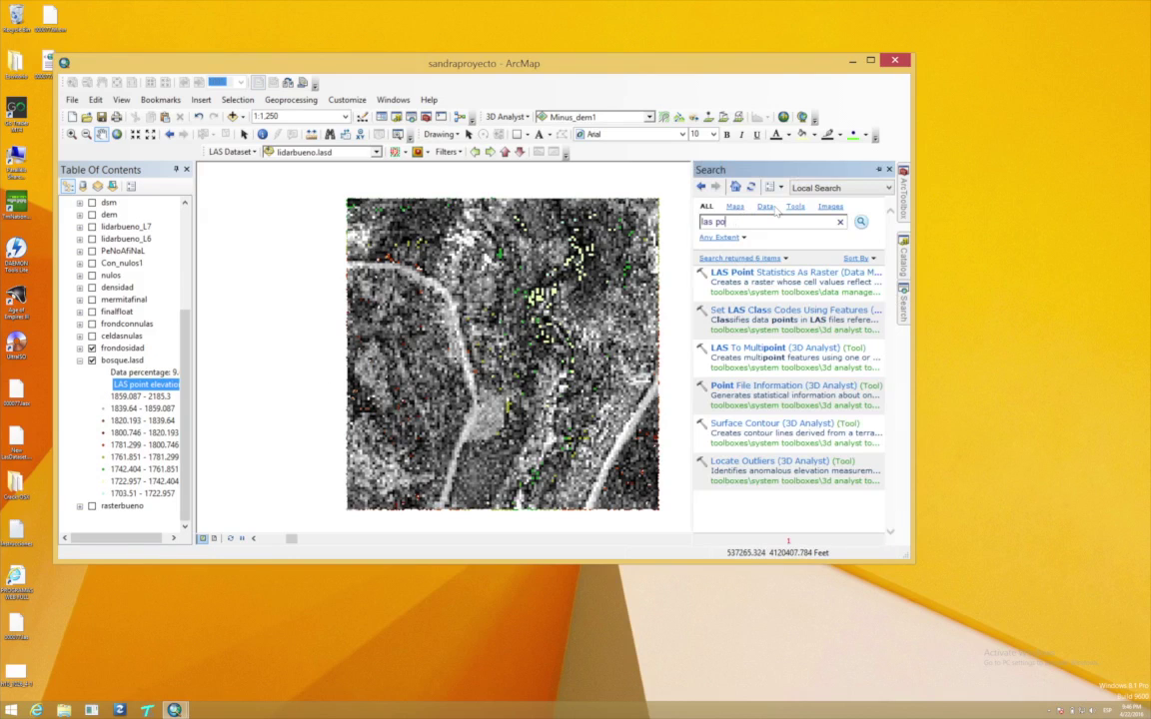
key(BackSpace)
key(BackSpace)
text(null)
key(Return)
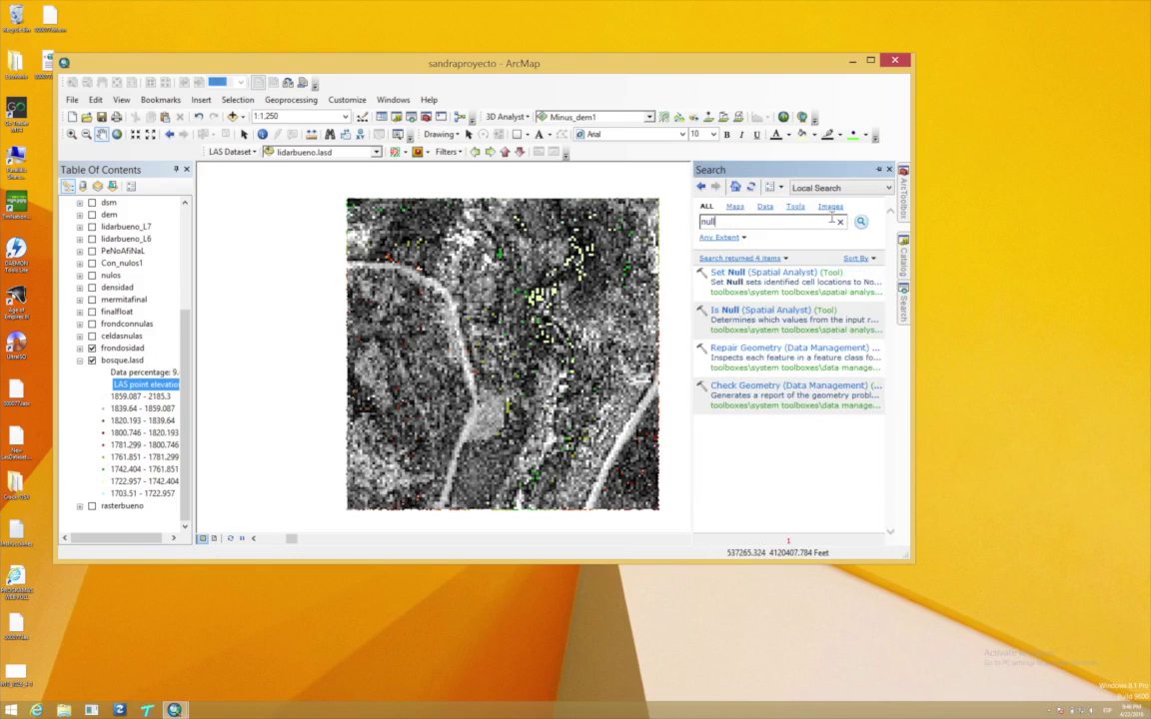
click(727, 313)
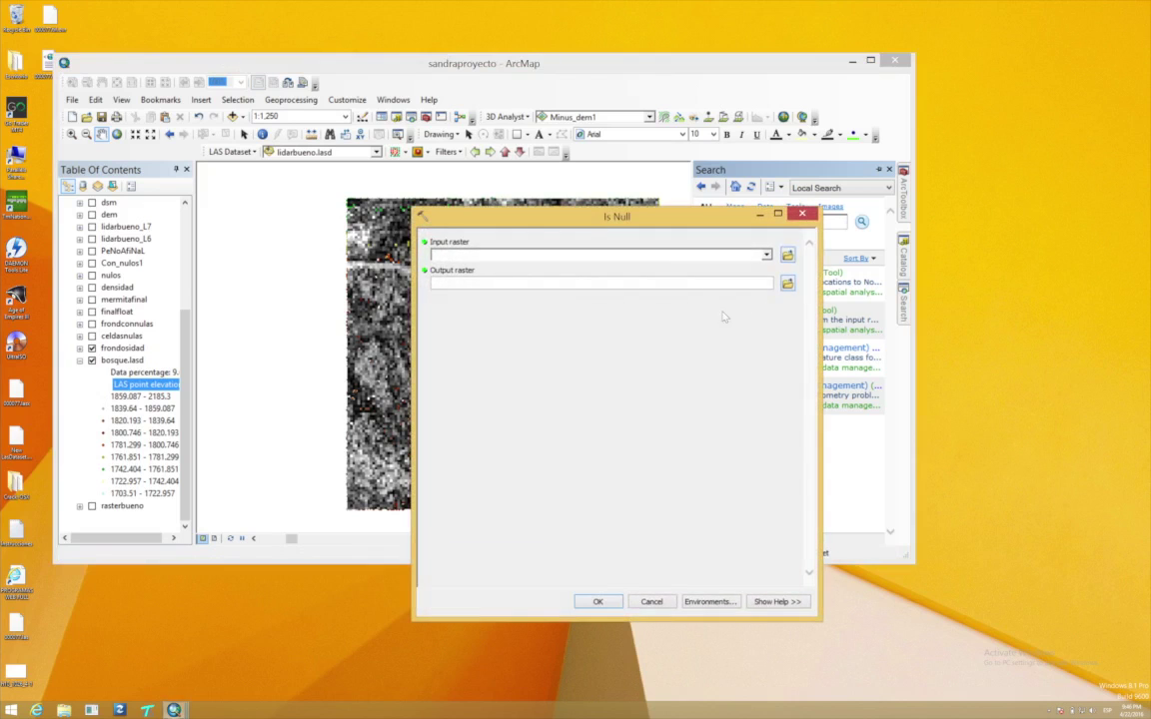
Step: Choose frondosidad as the Is Null input raster, then dismiss the tool without running it
click(765, 256)
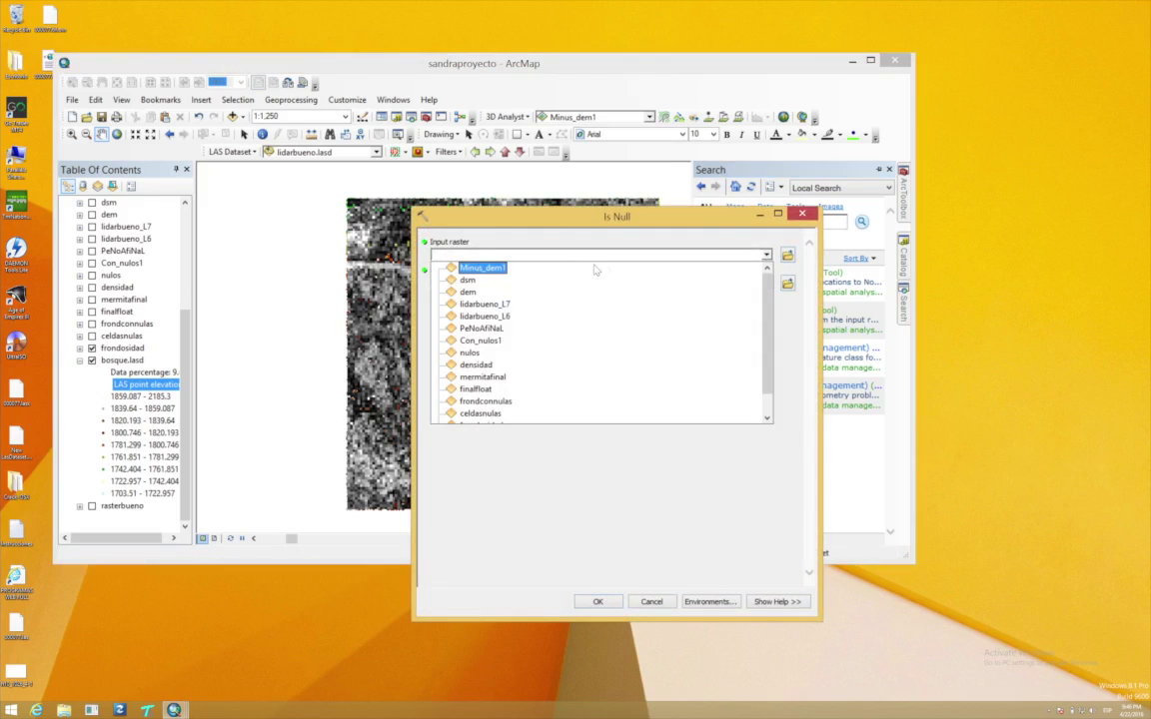
scroll(691, 361, down, 1)
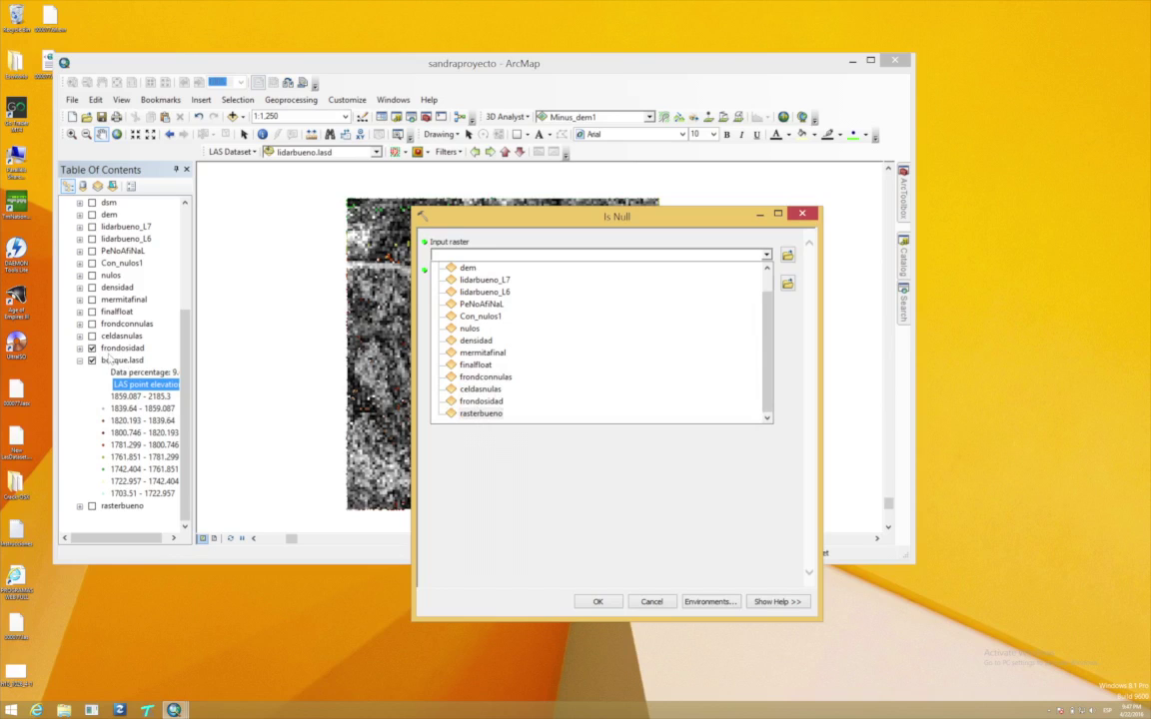
click(483, 402)
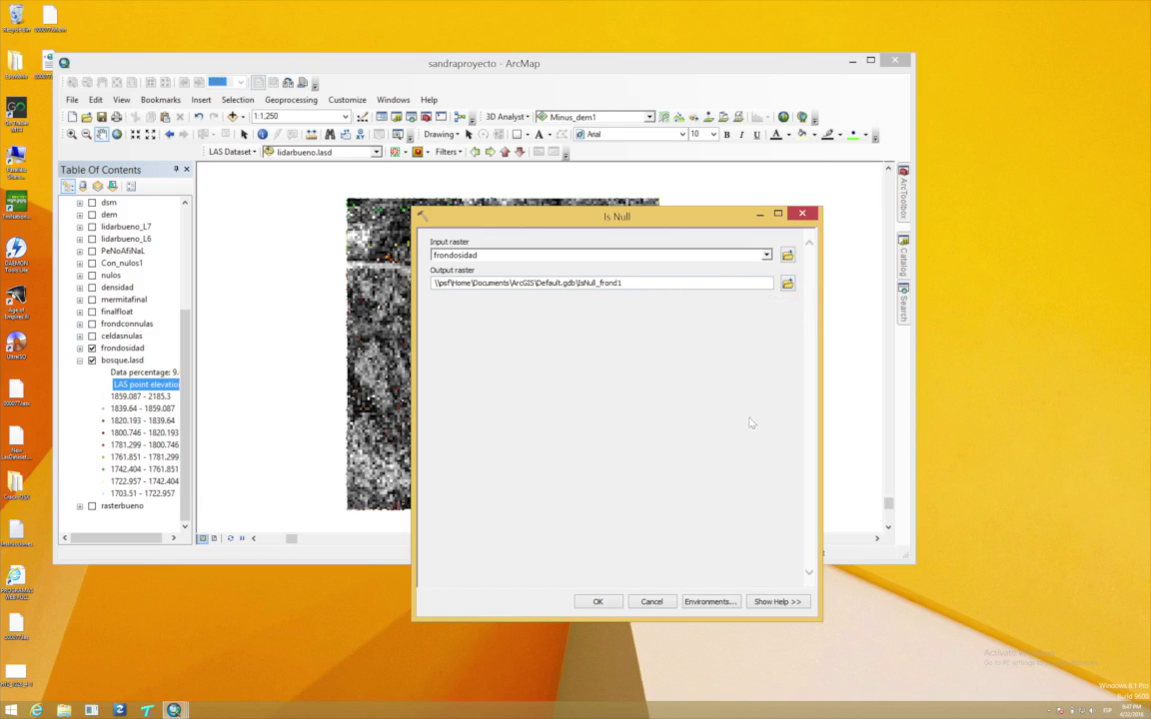
click(650, 603)
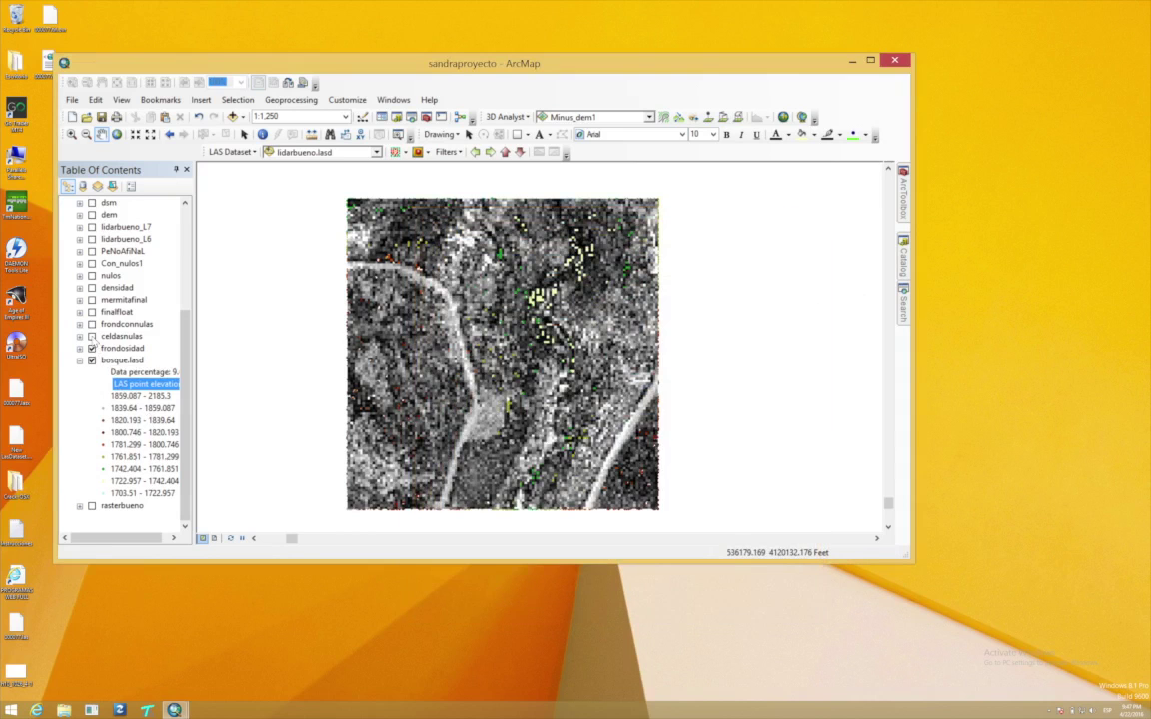
Step: Toggle the celdasnulas raster to compare it with frondosidad and leave it displayed on the map
click(92, 335)
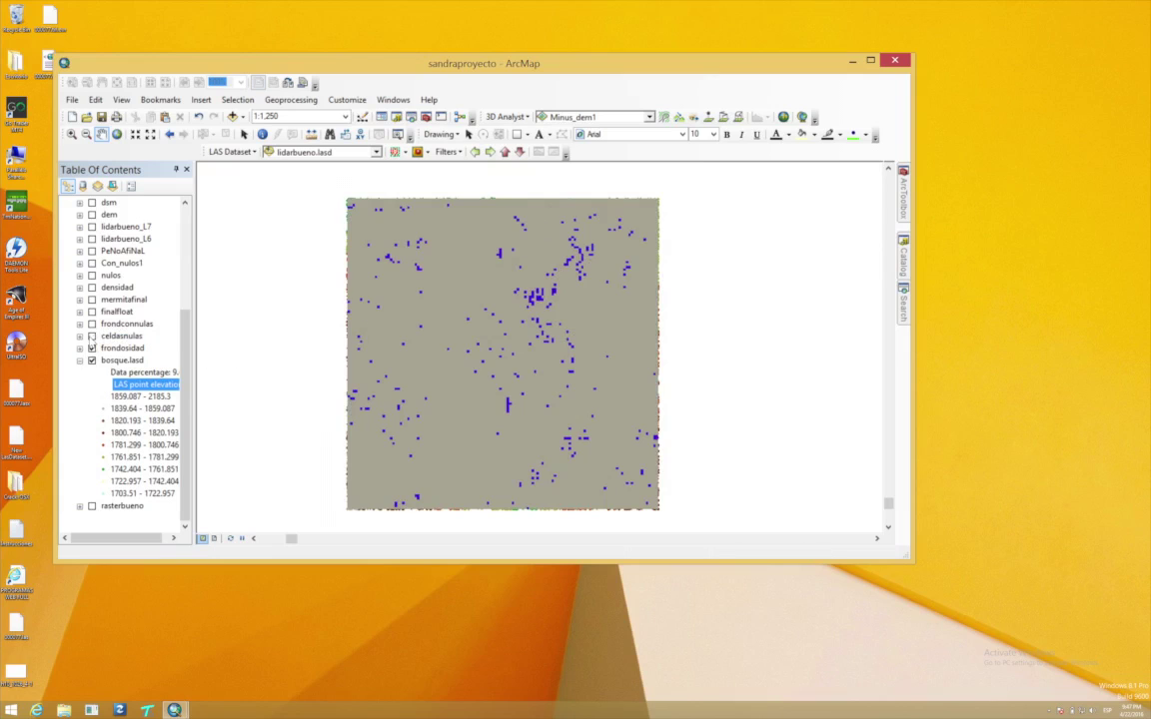
click(92, 347)
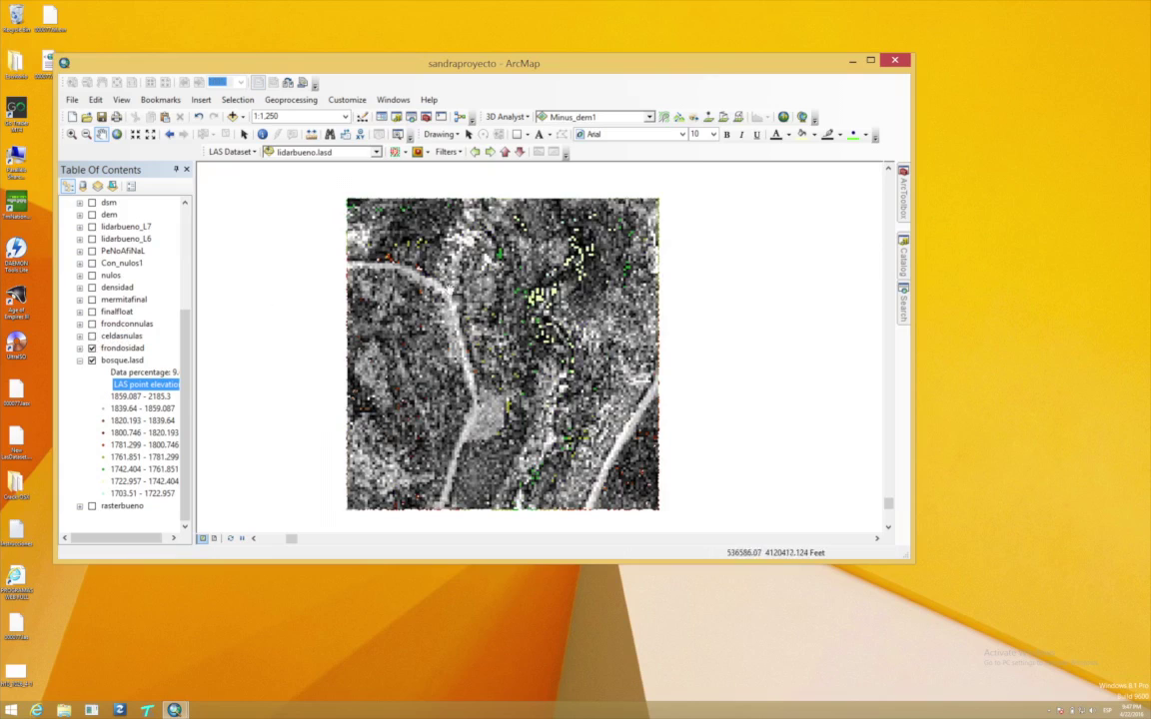
click(92, 336)
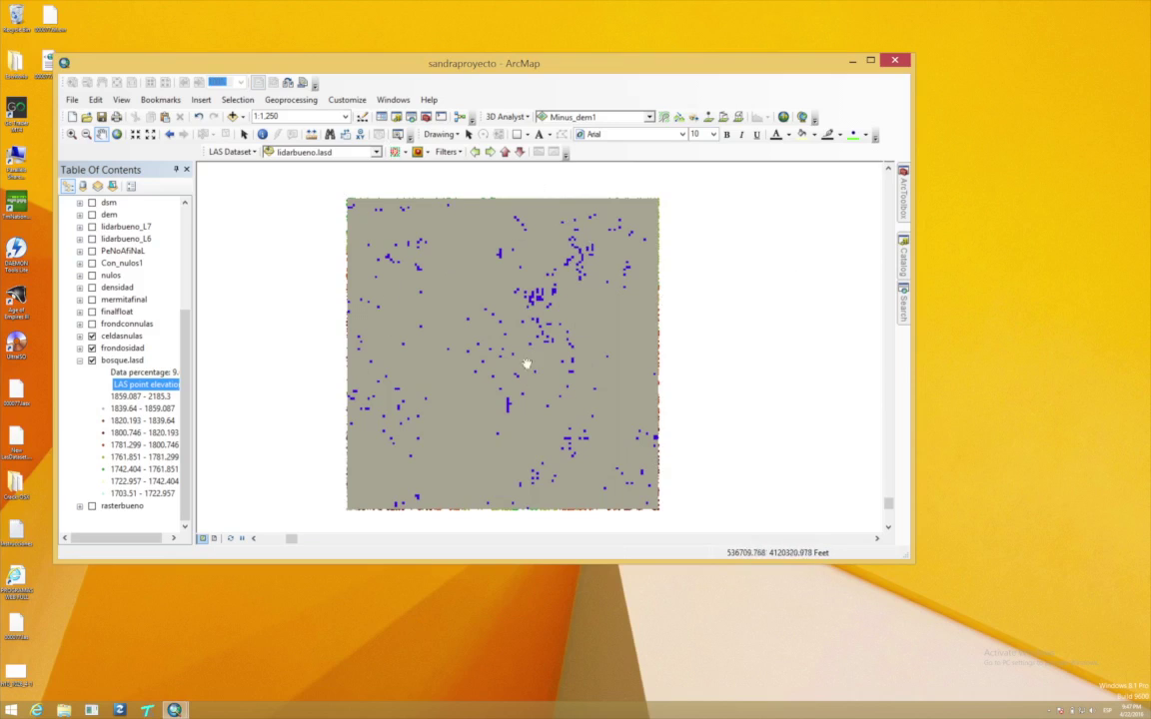
Step: Search for "con" tools and open Con (Spatial Analyst)
click(903, 301)
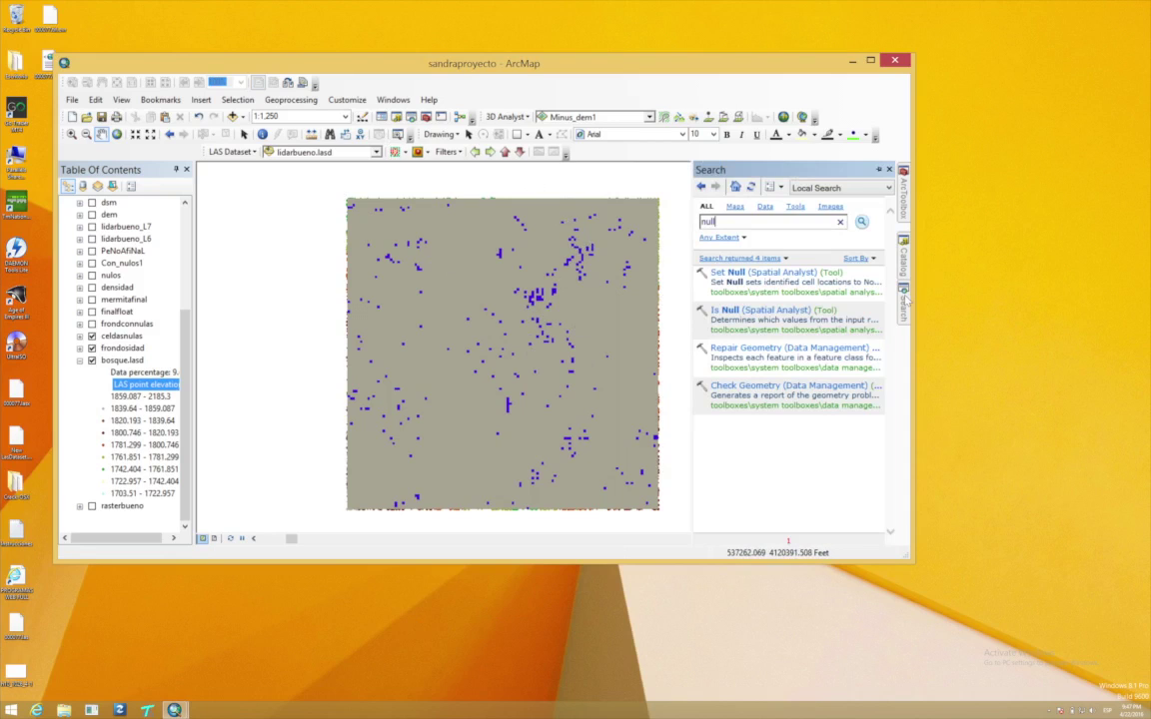
key(BackSpace)
key(BackSpace)
key(BackSpace)
key(Return)
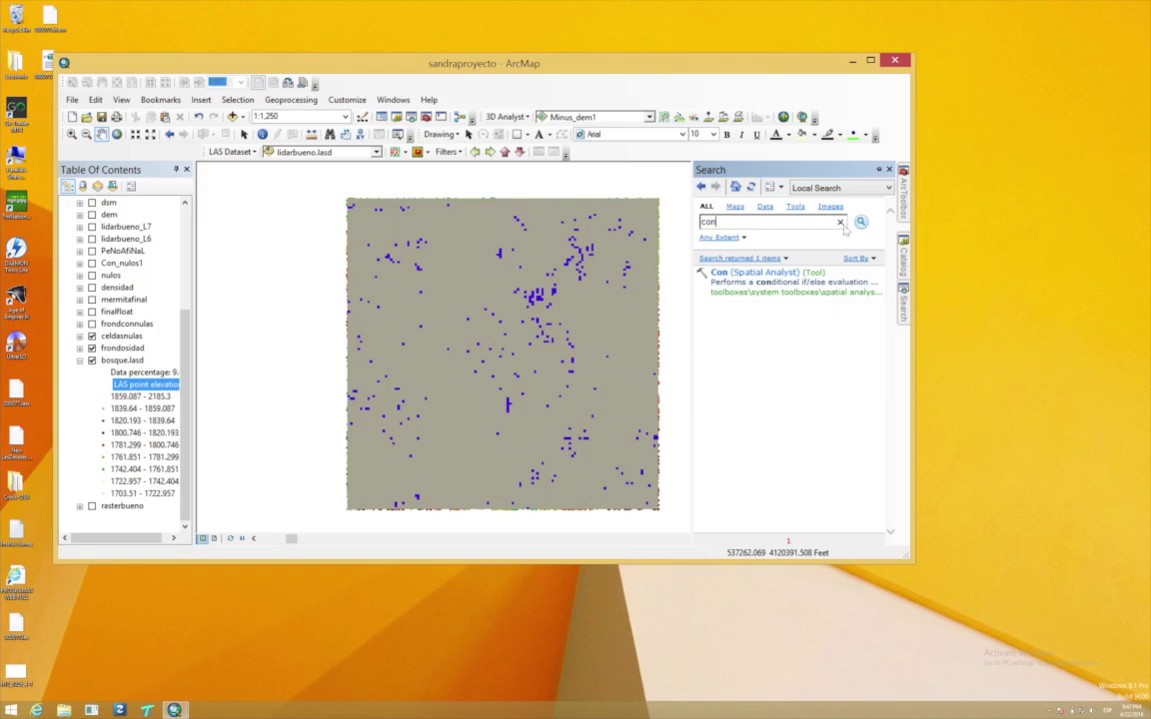
click(739, 274)
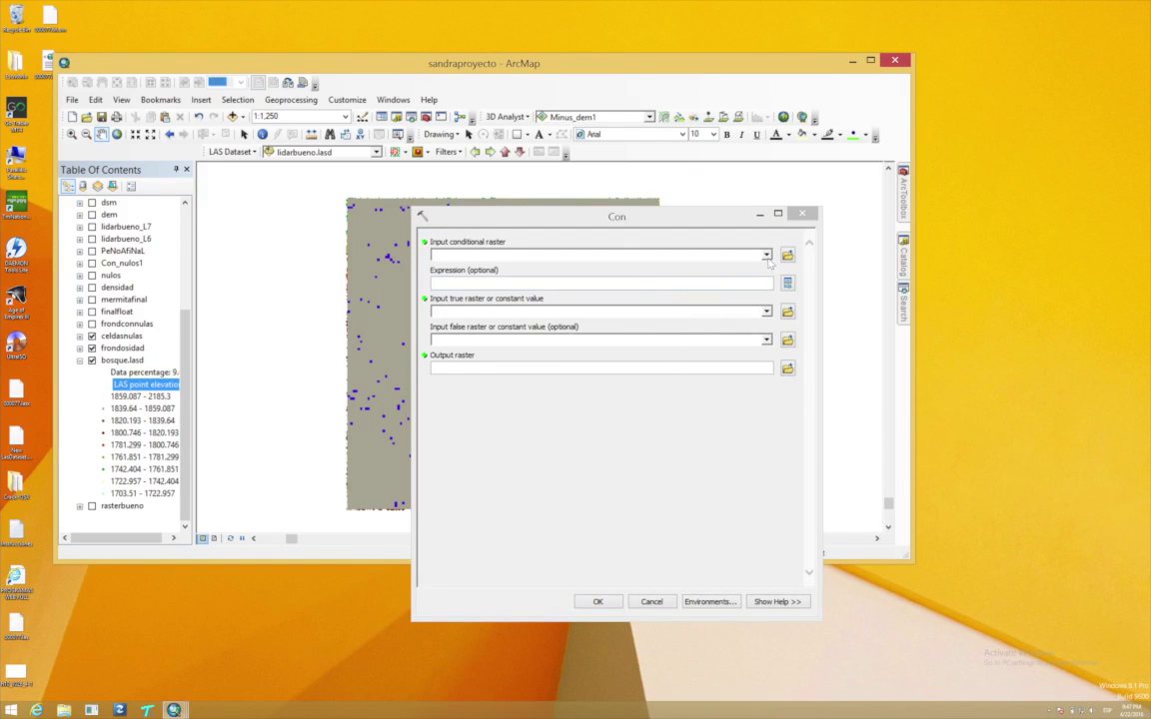
Step: Configure Con with celdasnulas as the conditional raster, 0 as true value and frondosidad as false raster, then dismiss it without running
click(766, 256)
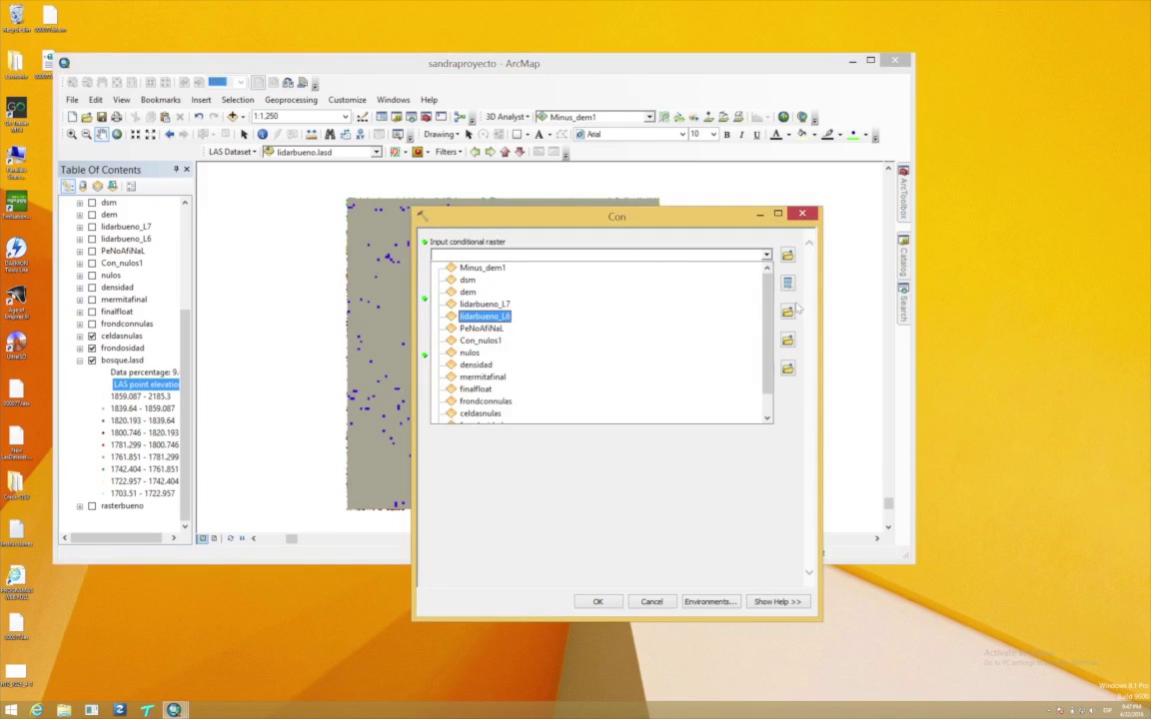
click(480, 414)
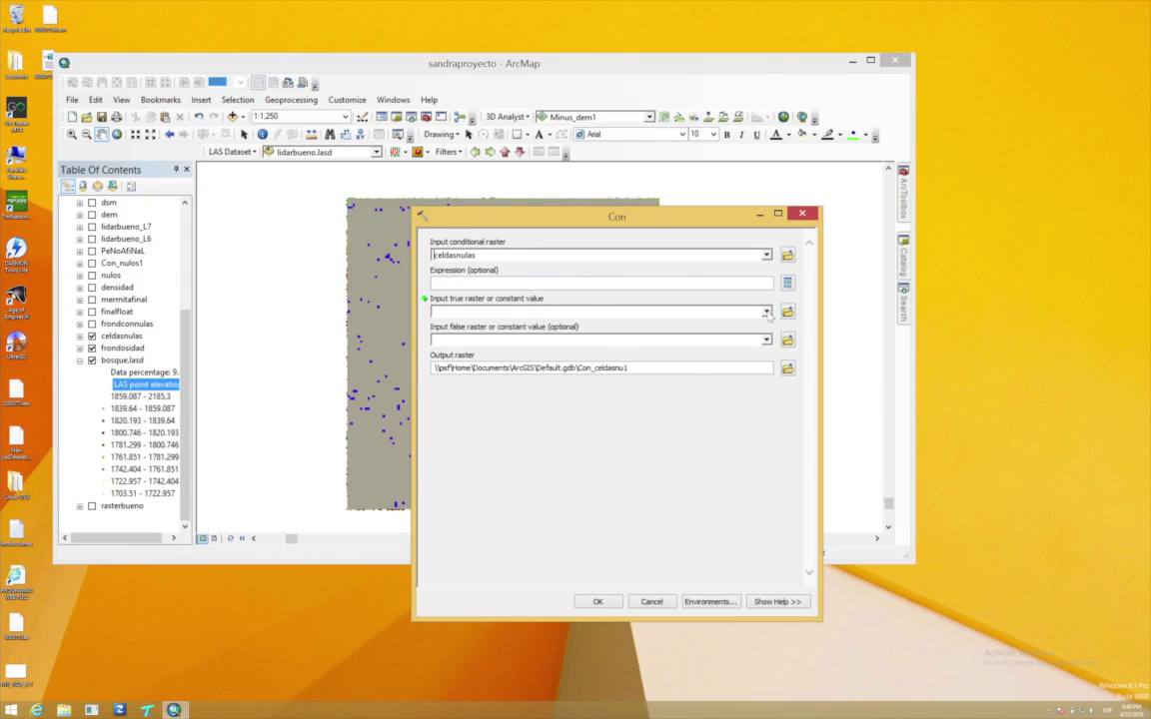
click(766, 313)
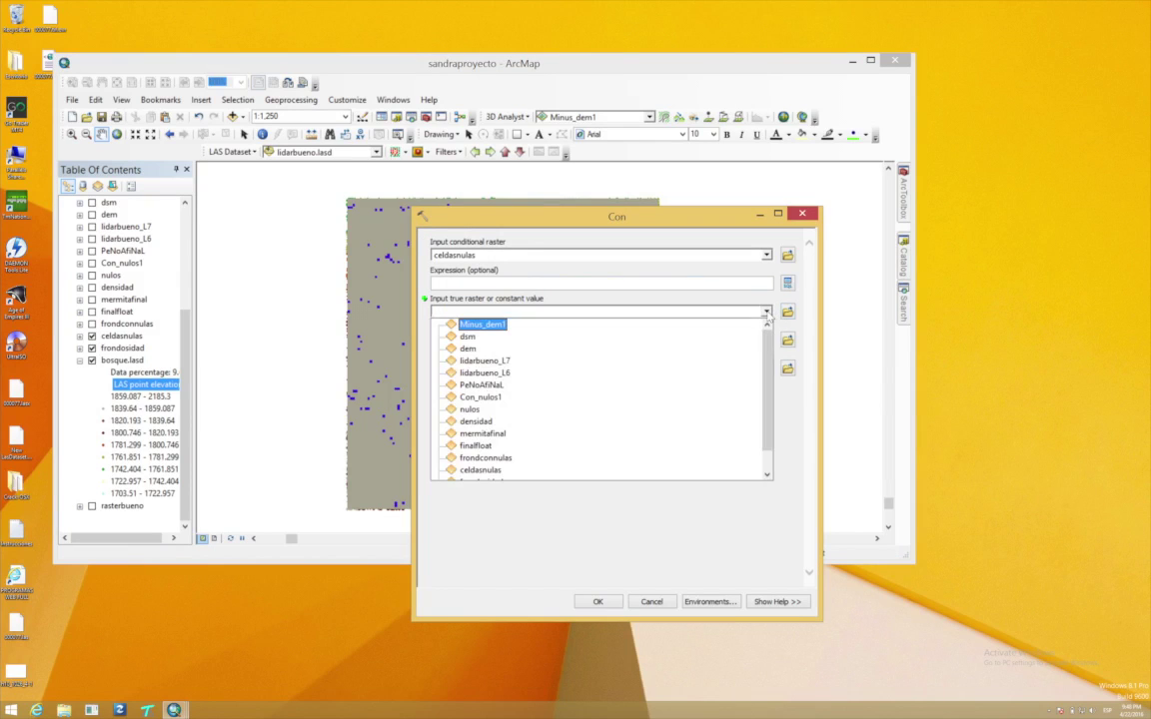
click(714, 315)
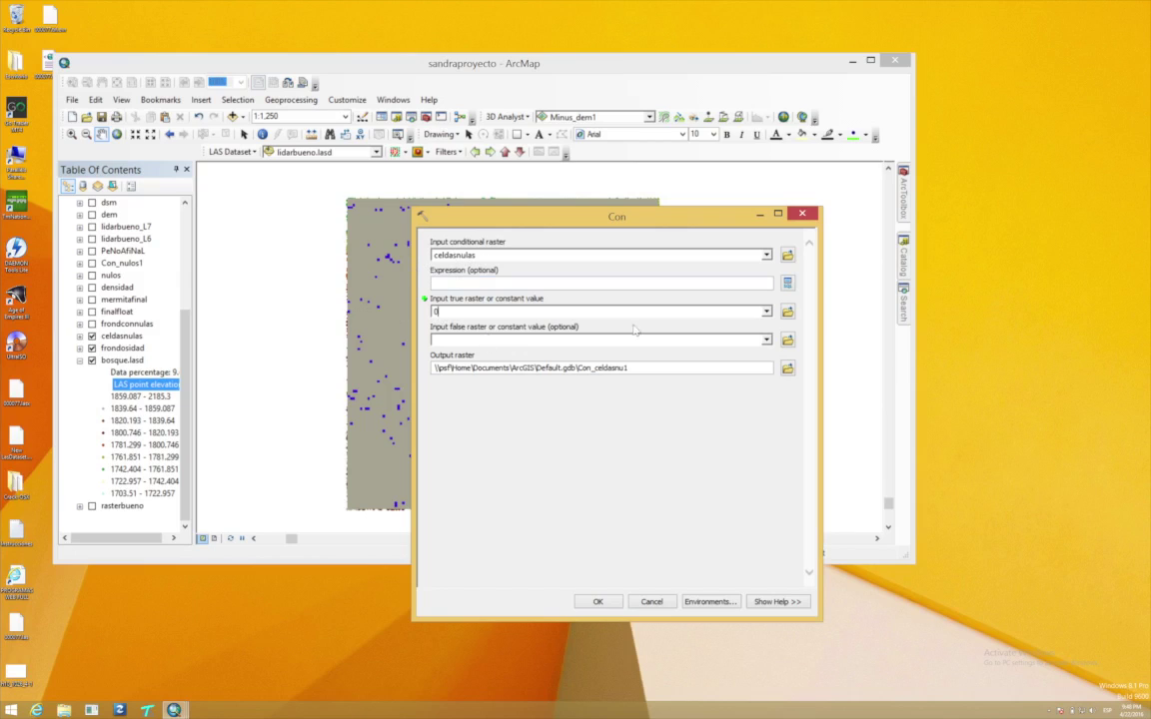
click(767, 341)
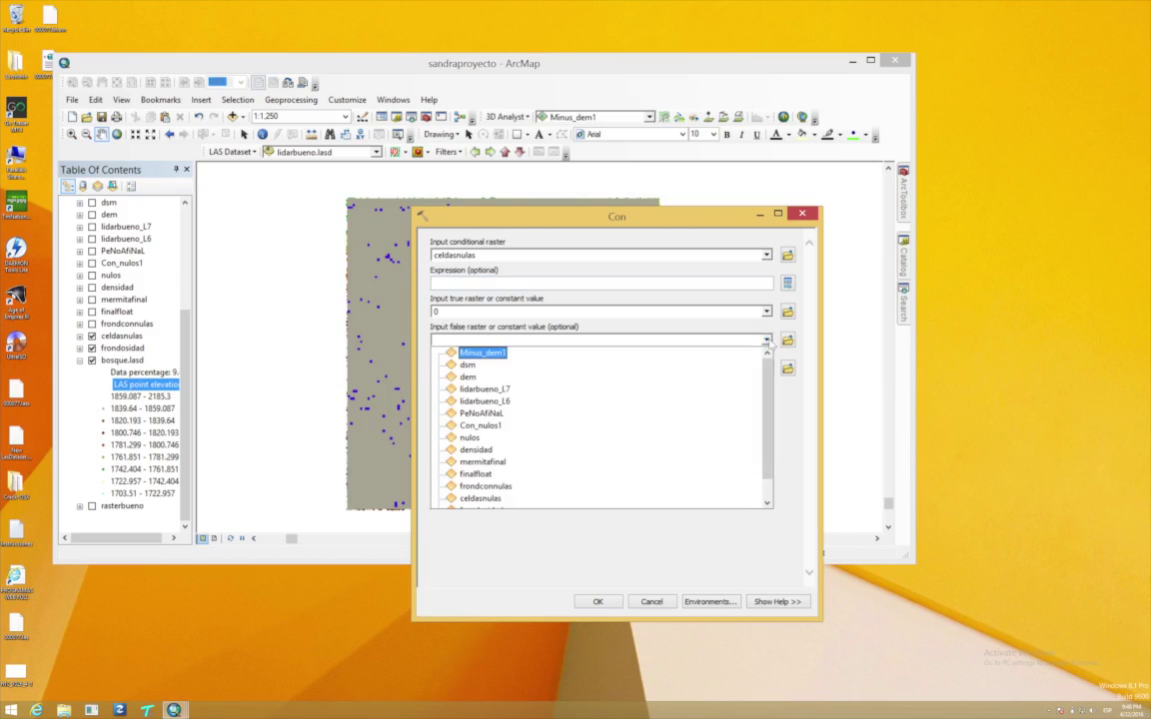
scroll(776, 391, down, 1)
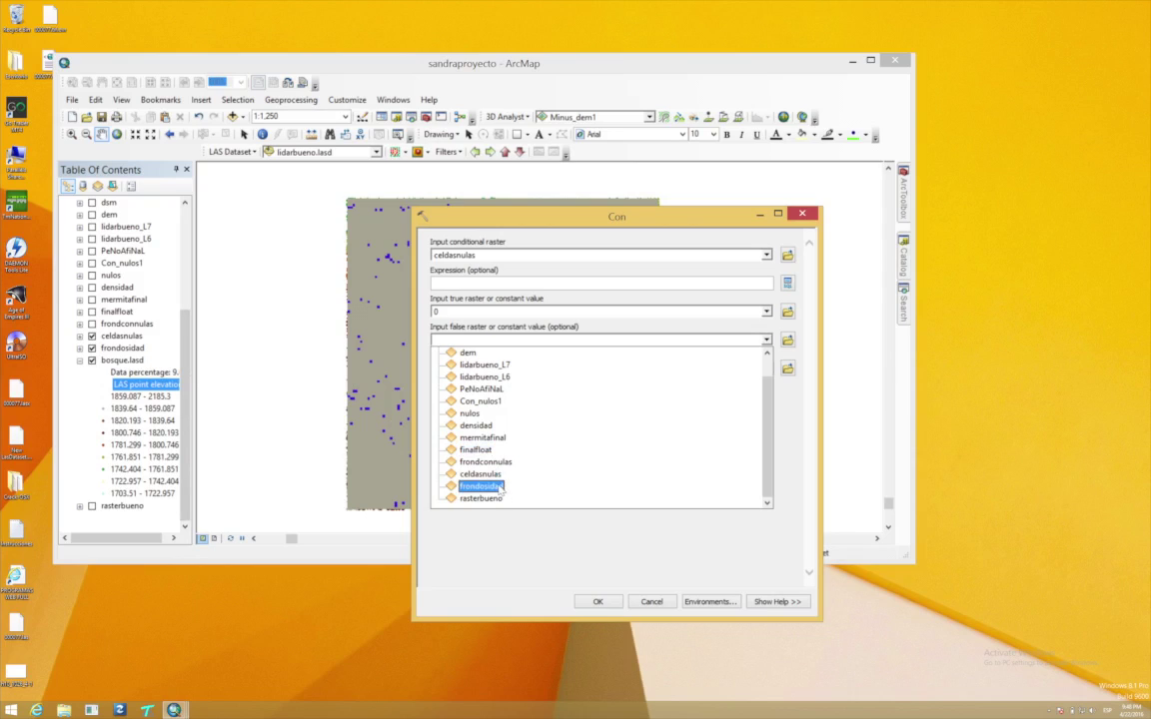
click(501, 488)
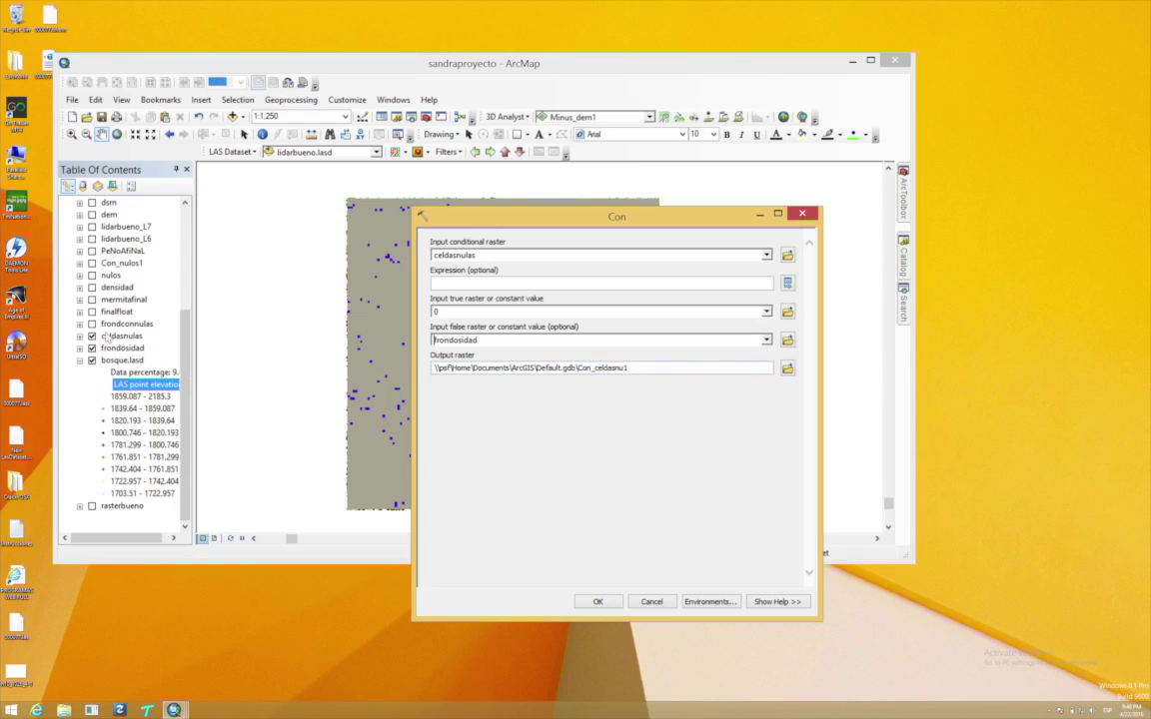
click(651, 601)
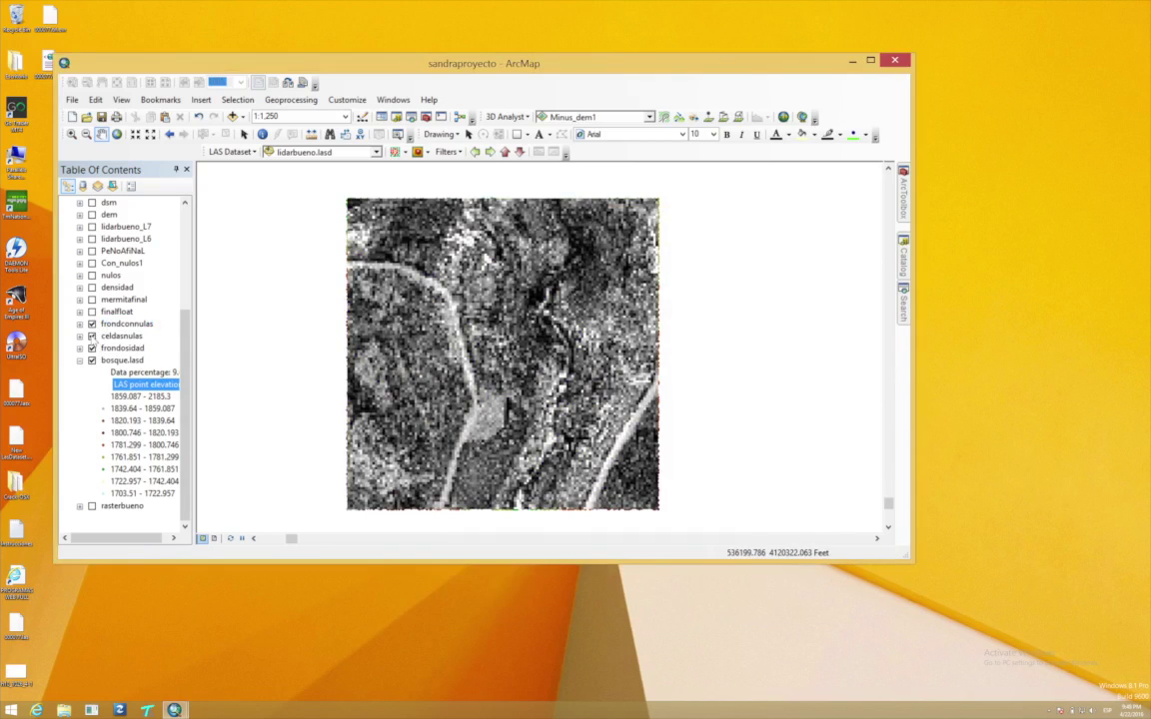
Step: Compare the frondconnulas raster with frondosidad by toggling layers, leaving both frondconnulas and celdasnulas displayed
click(92, 347)
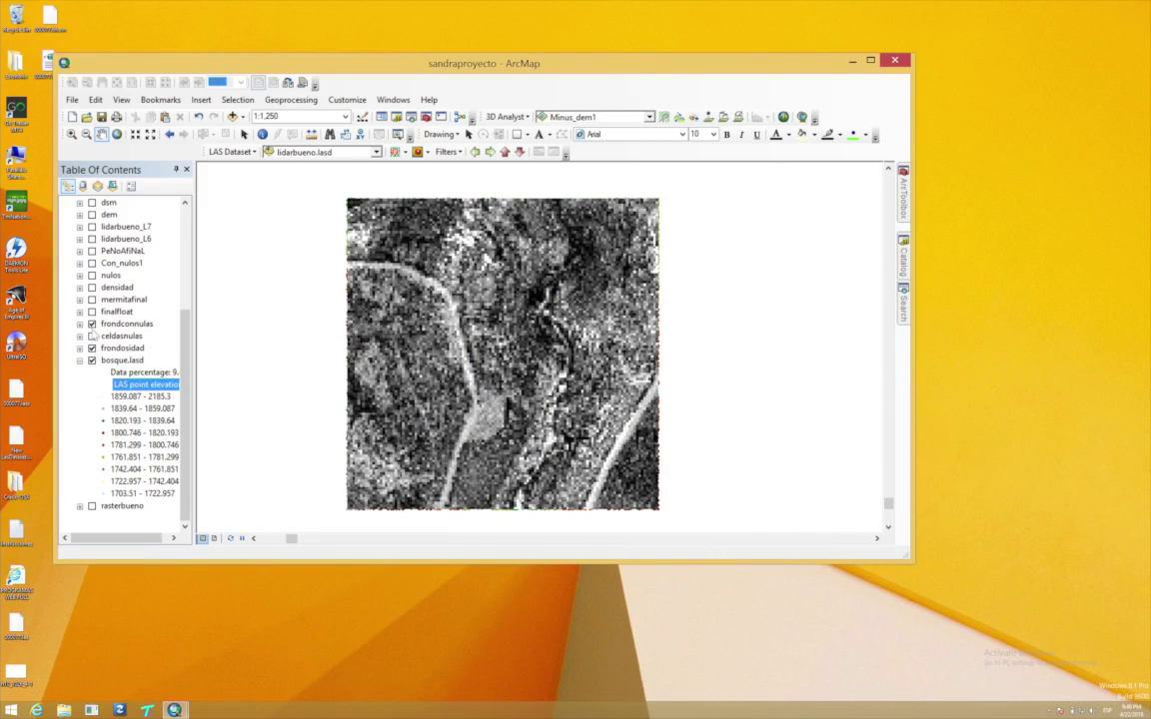
click(92, 324)
click(92, 325)
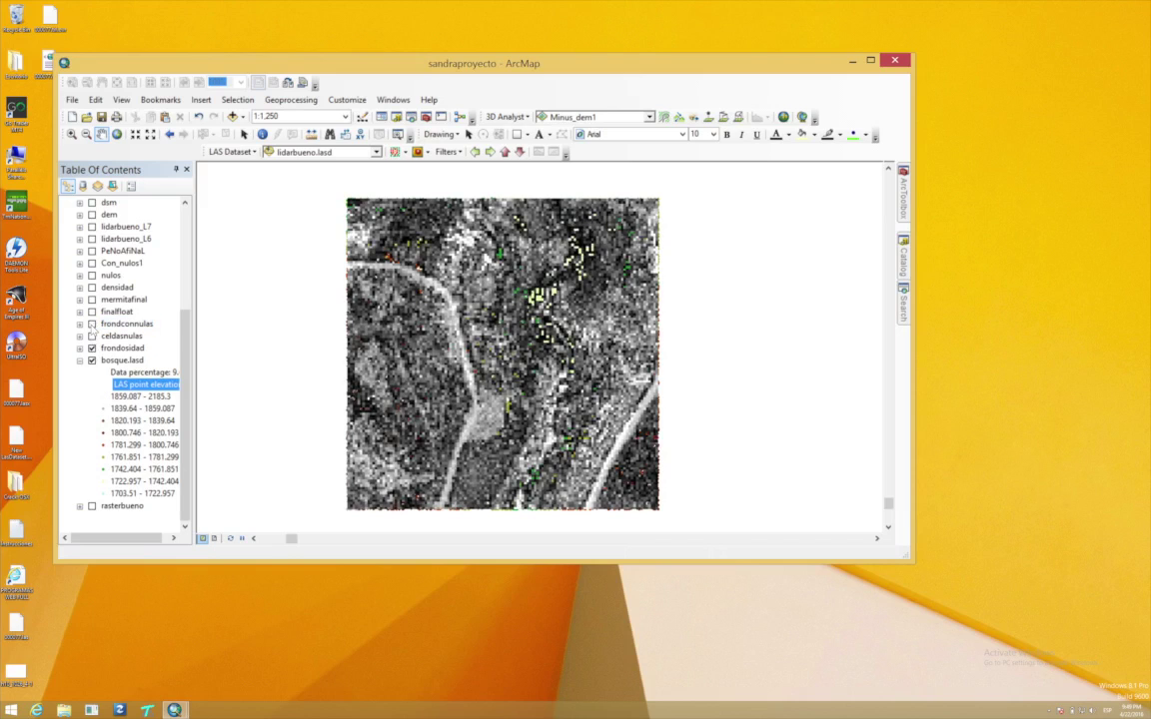
click(92, 323)
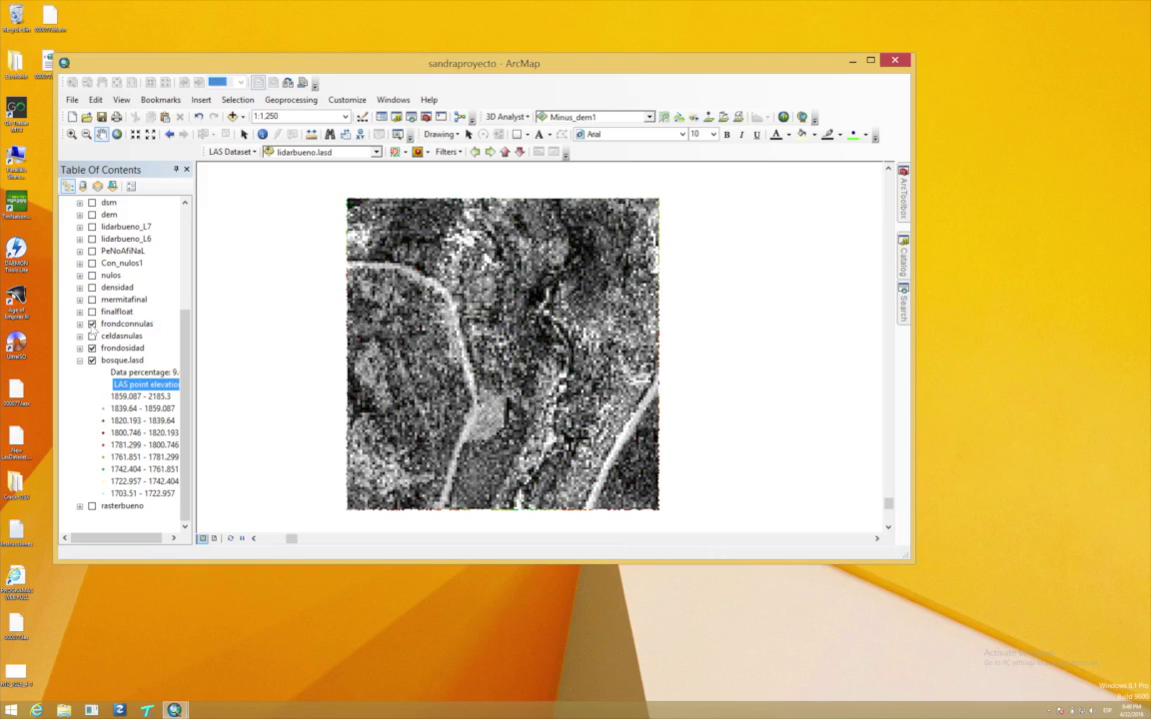
click(92, 324)
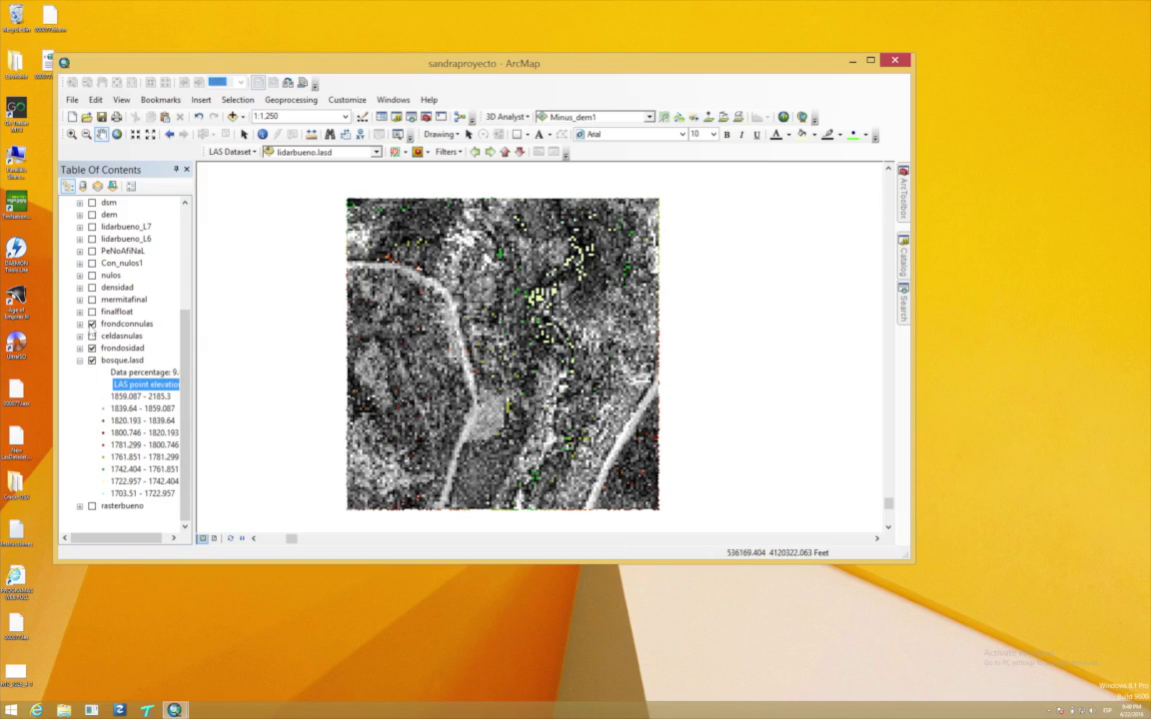
click(92, 336)
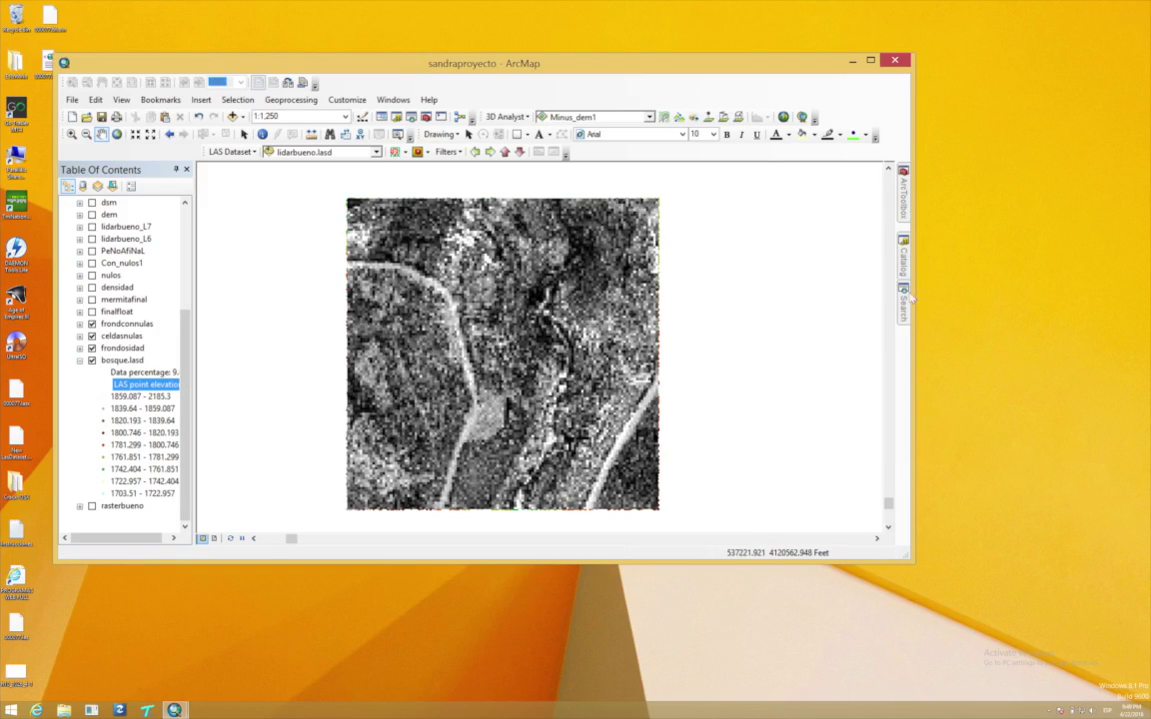
Step: Search for "plus" and open Plus (Spatial Analyst), then dismiss the tool without running it
mouse_move(905, 298)
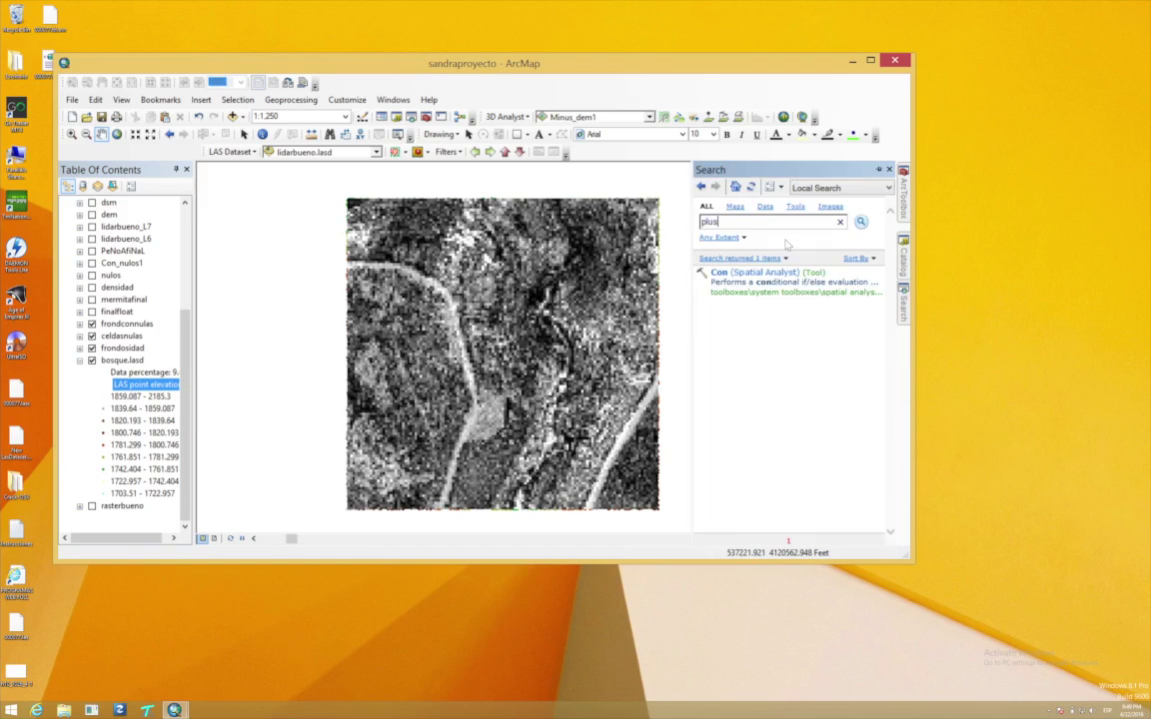
key(Return)
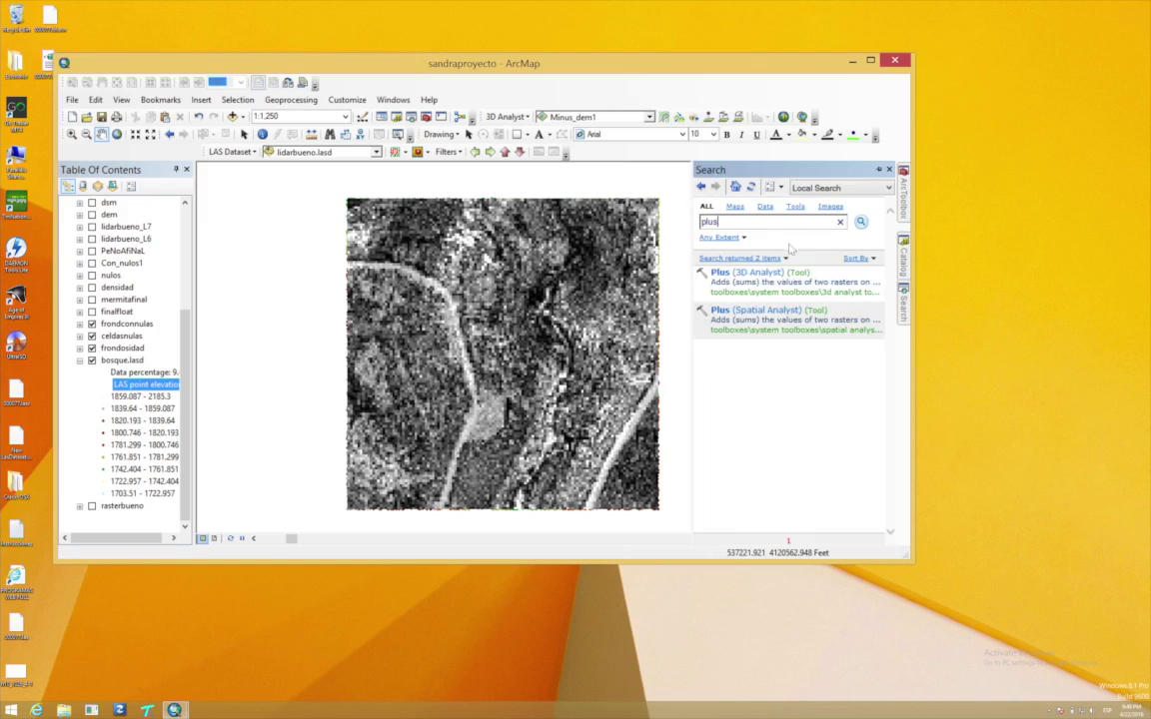
double_click(743, 316)
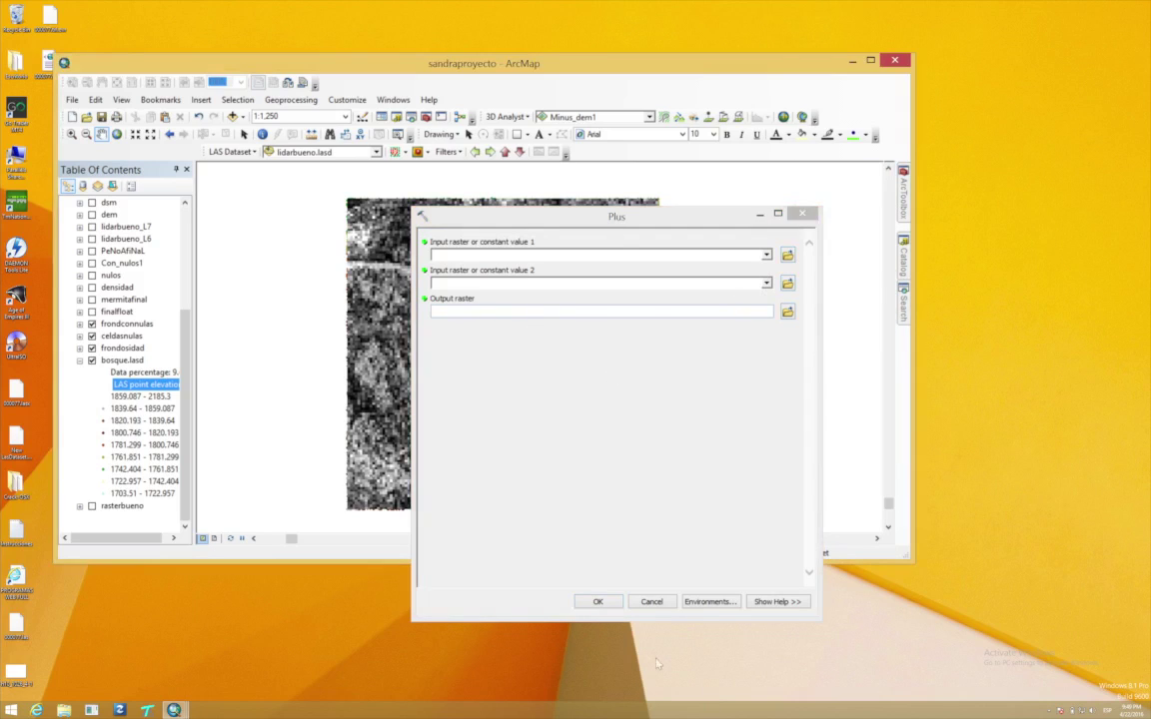
click(800, 215)
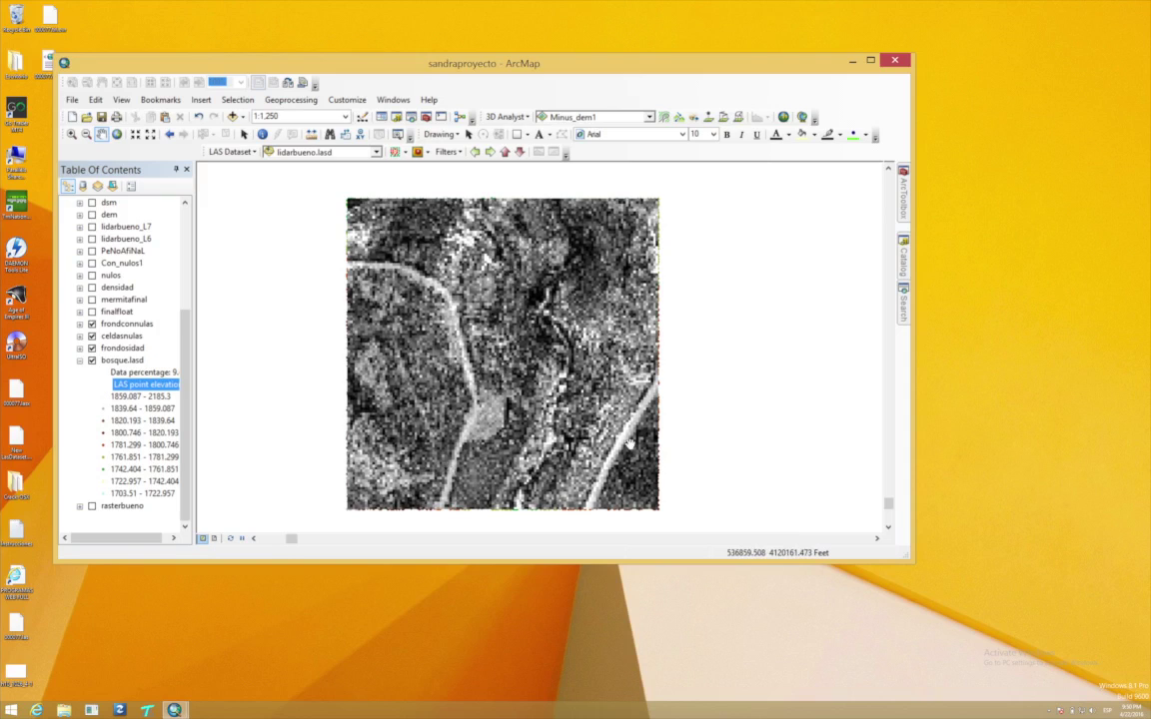
Step: Search for "float" tools and open Float (Spatial Analyst)
click(904, 292)
click(745, 222)
key(BackSpace)
key(BackSpace)
key(BackSpace)
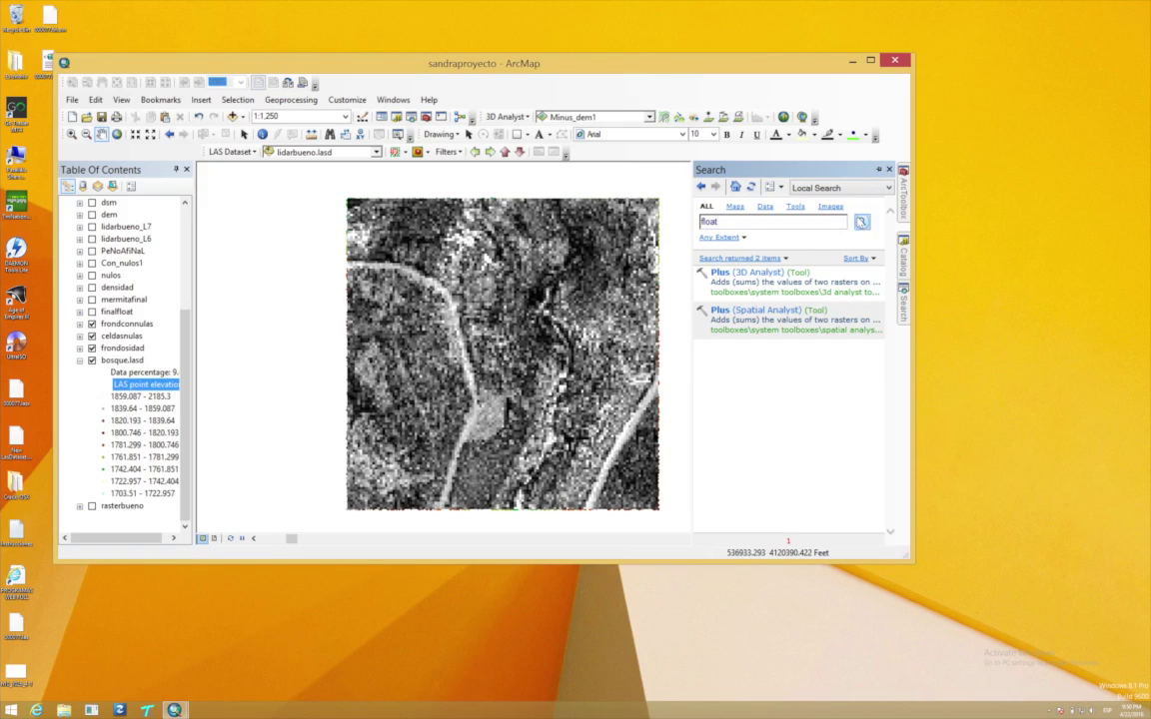
text(float)
click(861, 222)
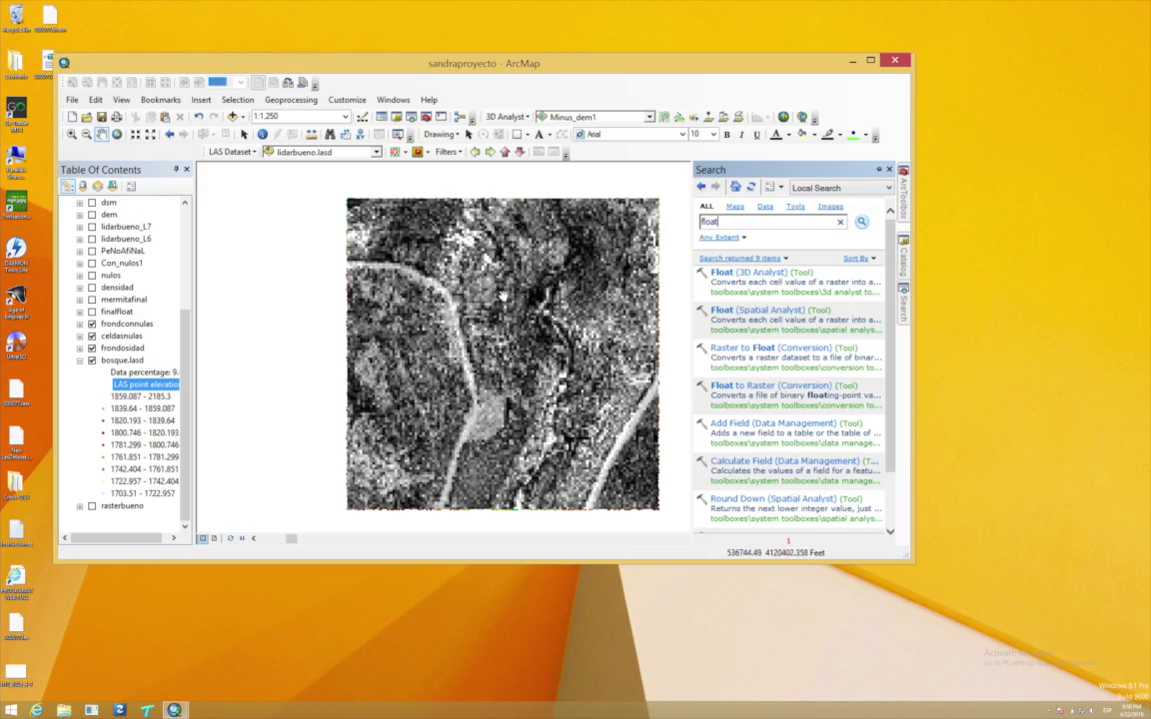
click(740, 313)
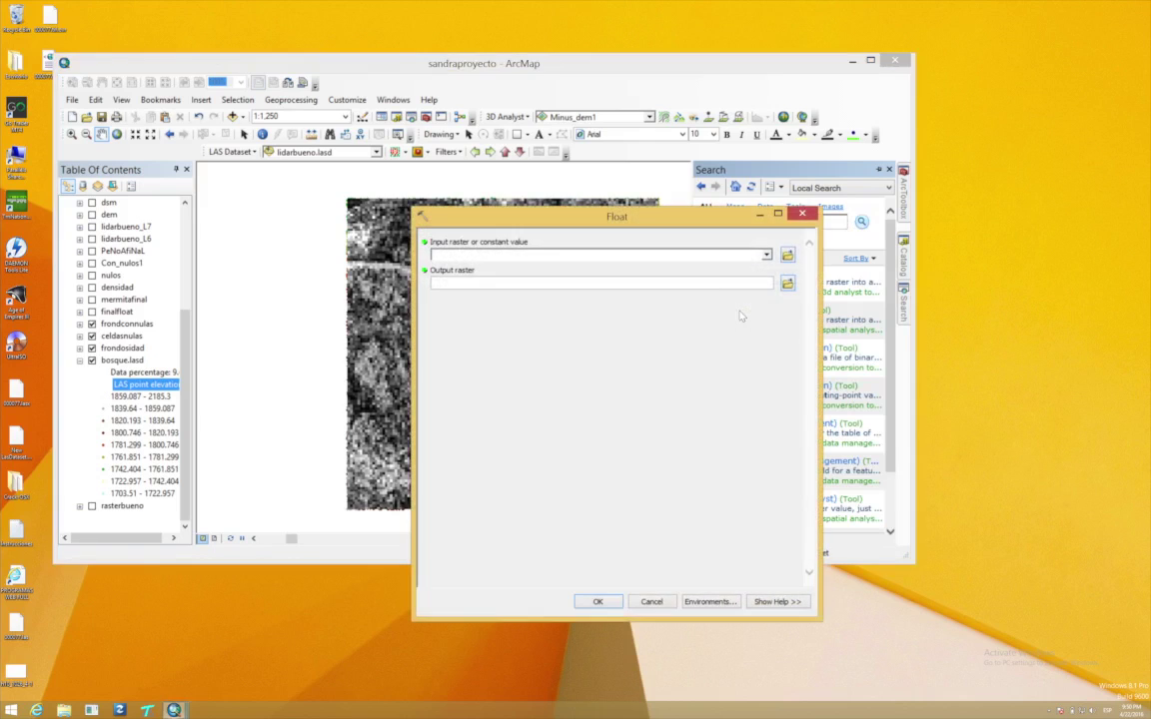
Step: Choose frondconnulas as the Float input raster, then dismiss the tool without running it
click(766, 256)
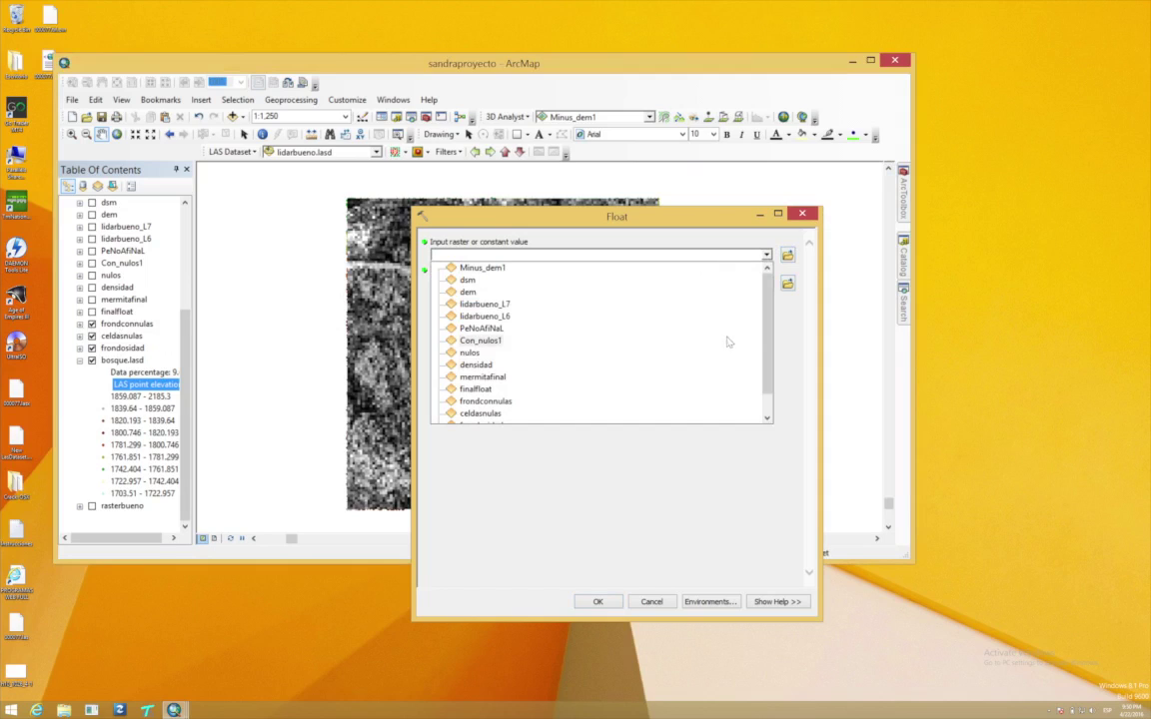
scroll(770, 332, down, 1)
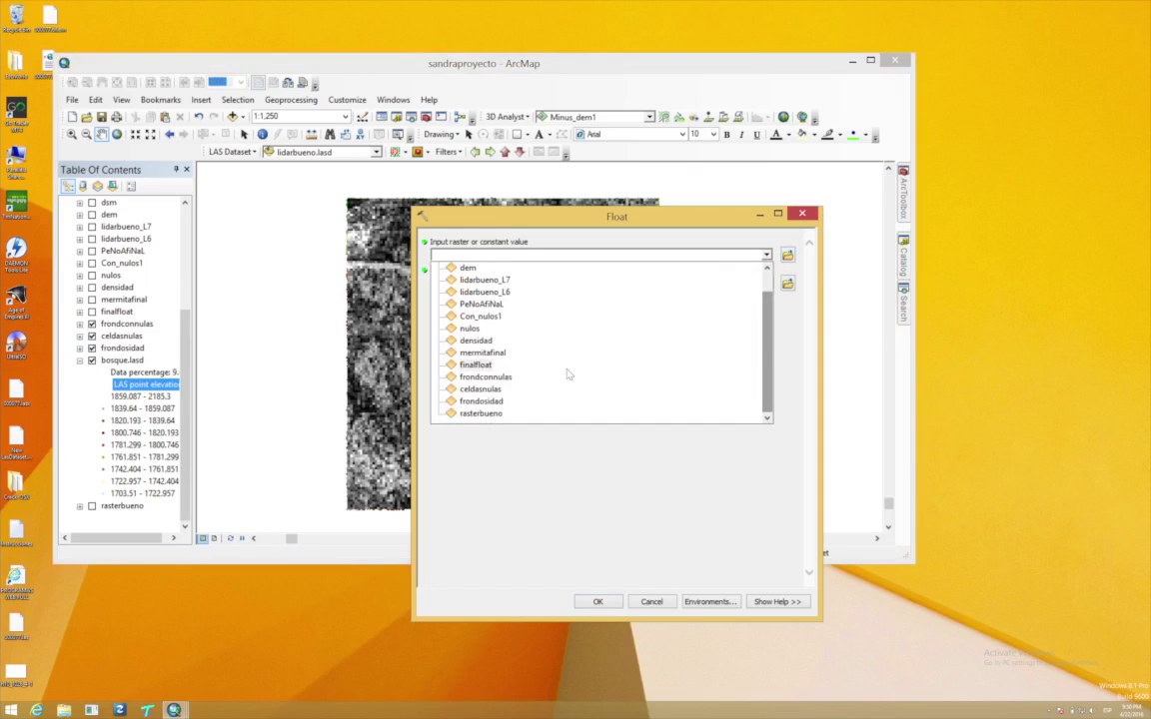
click(495, 376)
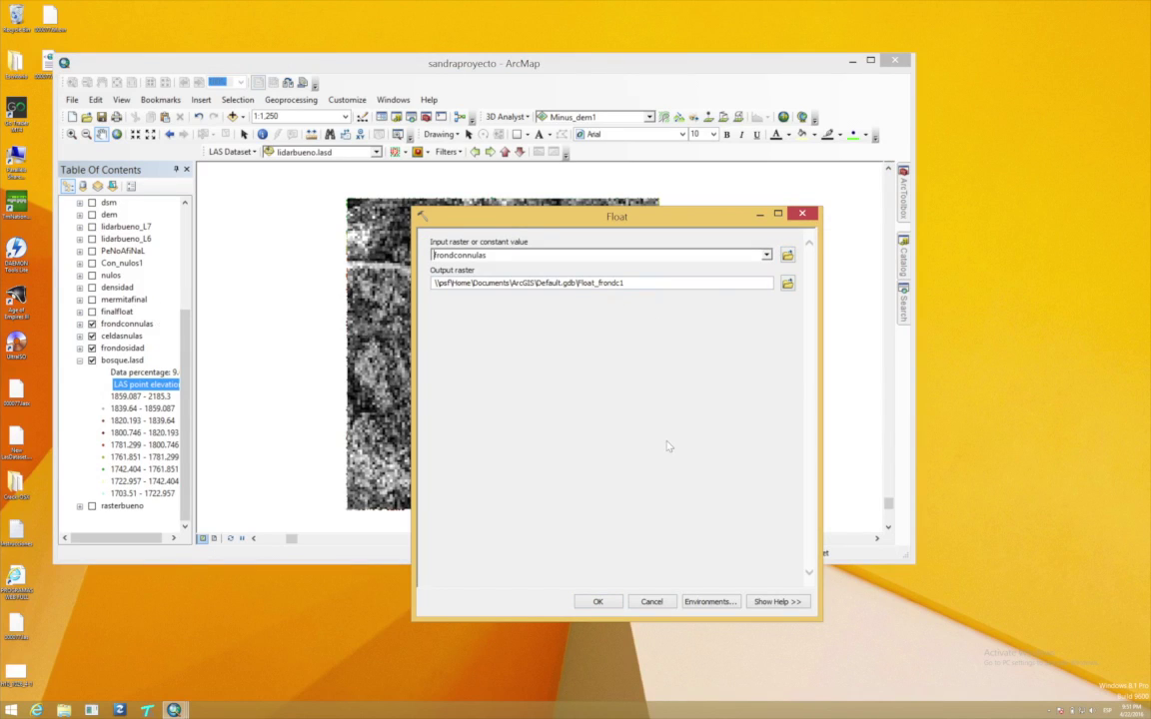
click(653, 604)
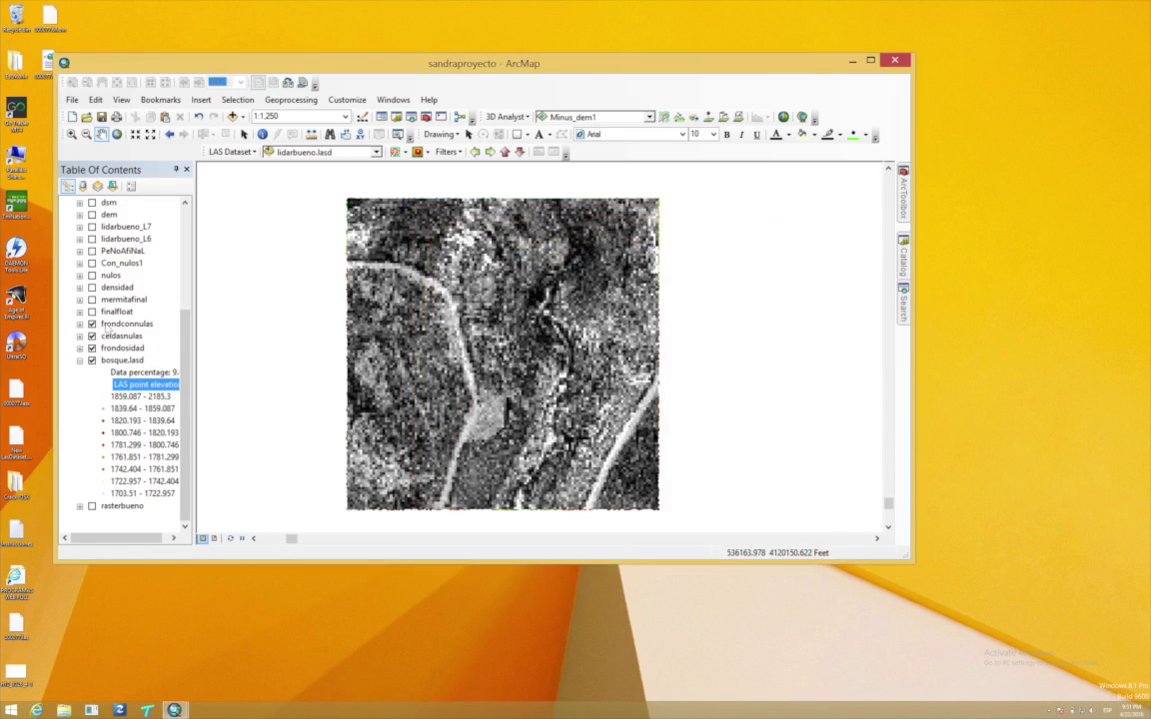
Step: Display the finalfloat raster on the map, search for "divide" tools and open Divide (Spatial Analyst)
click(92, 312)
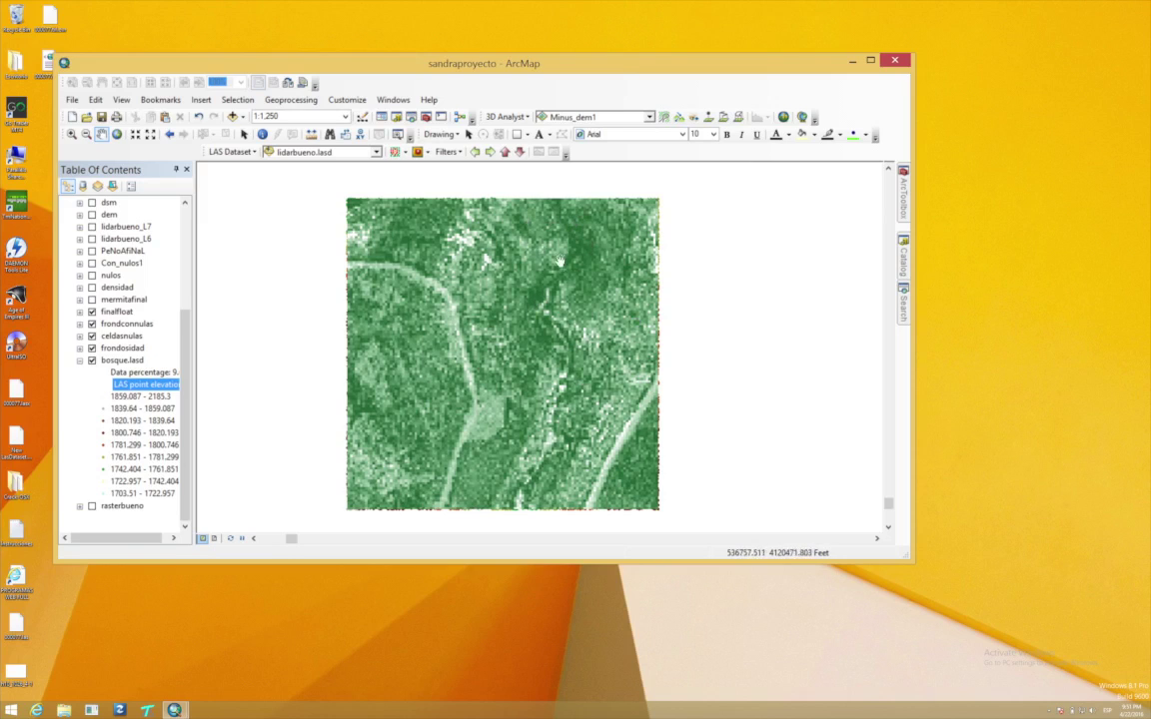
click(904, 303)
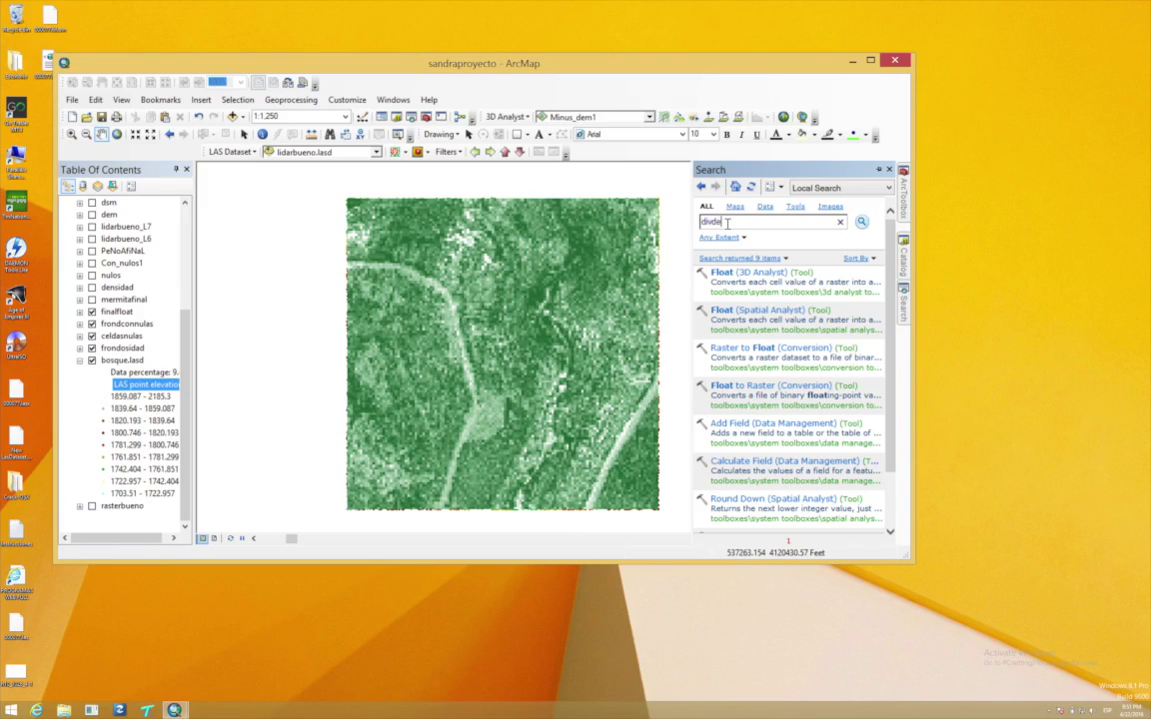
key(Return)
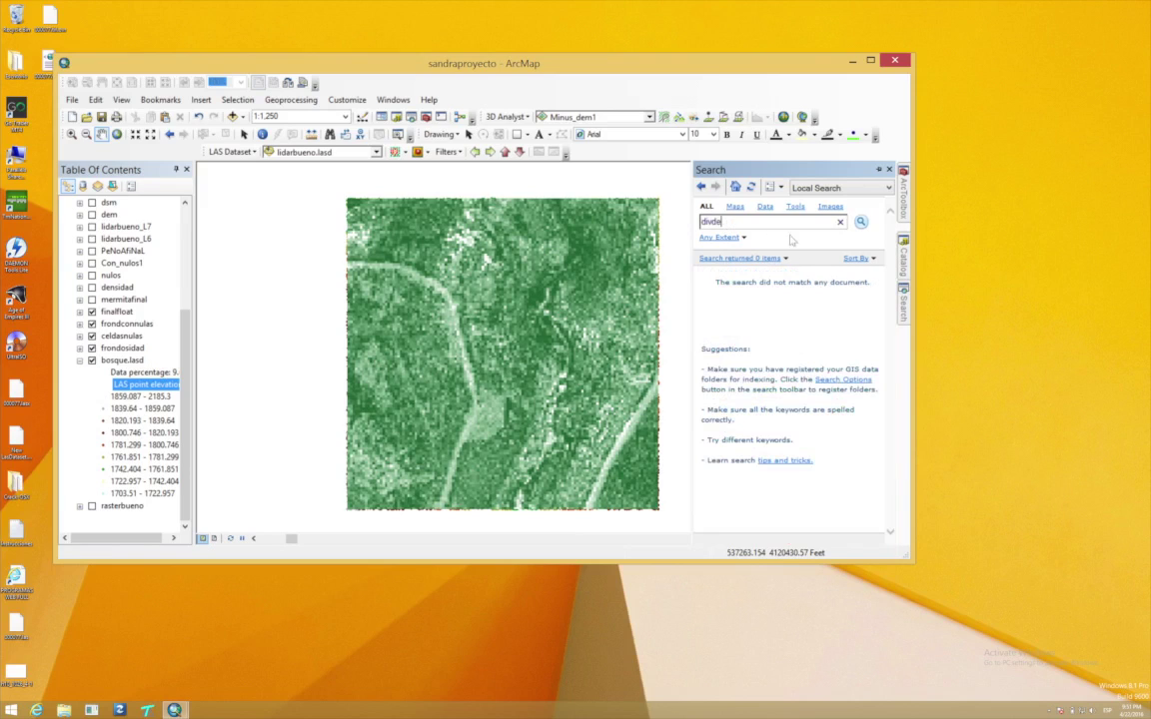
key(Left)
key(Left)
key(Left)
text(i)
key(Return)
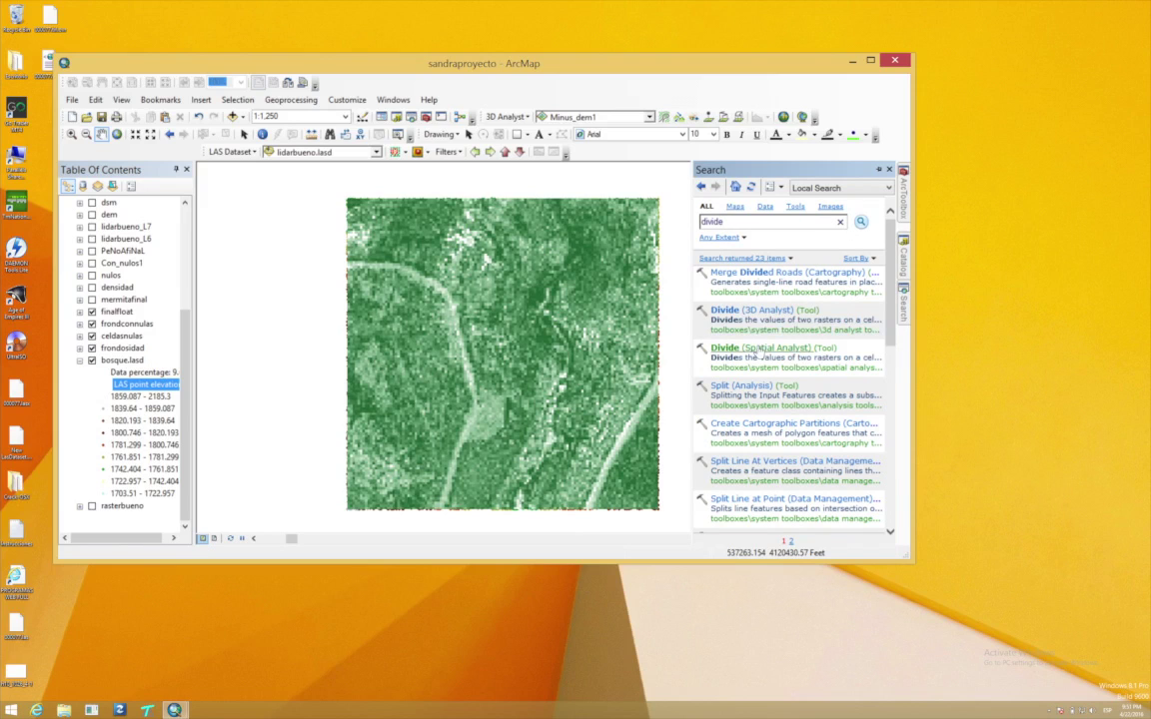
click(760, 349)
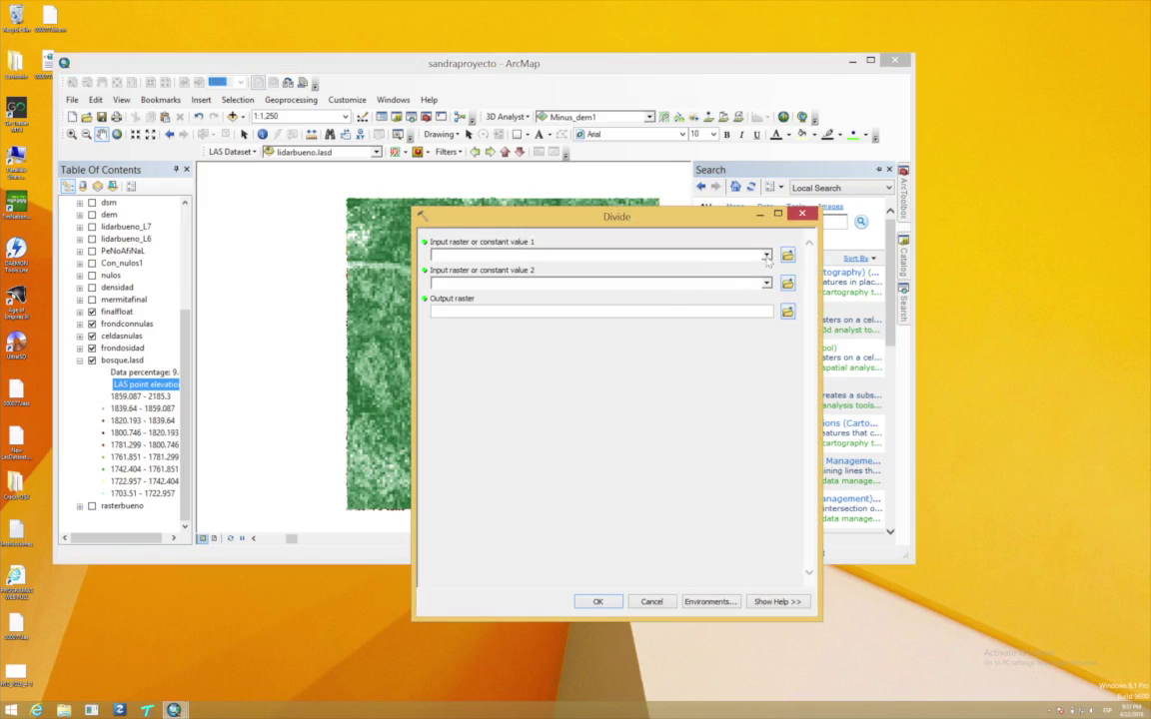
Step: Choose finalfloat and celdasnulas as the two Divide input rasters, then dismiss the tool without running it
click(766, 256)
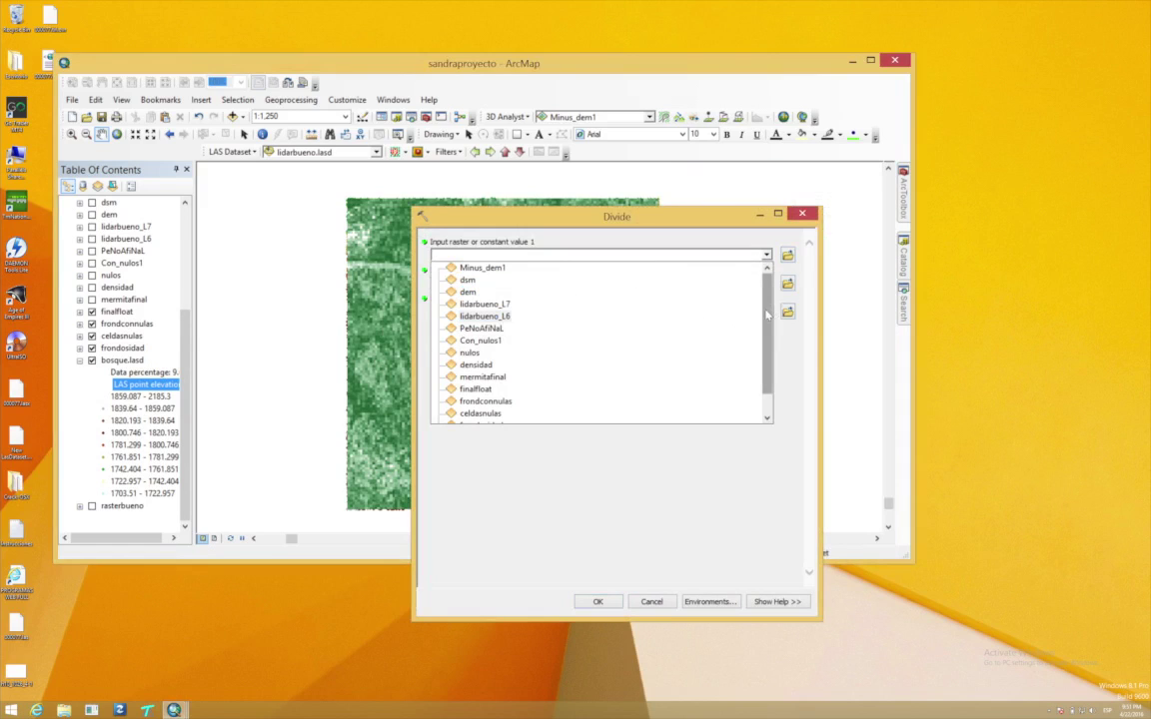
drag(767, 315, 766, 322)
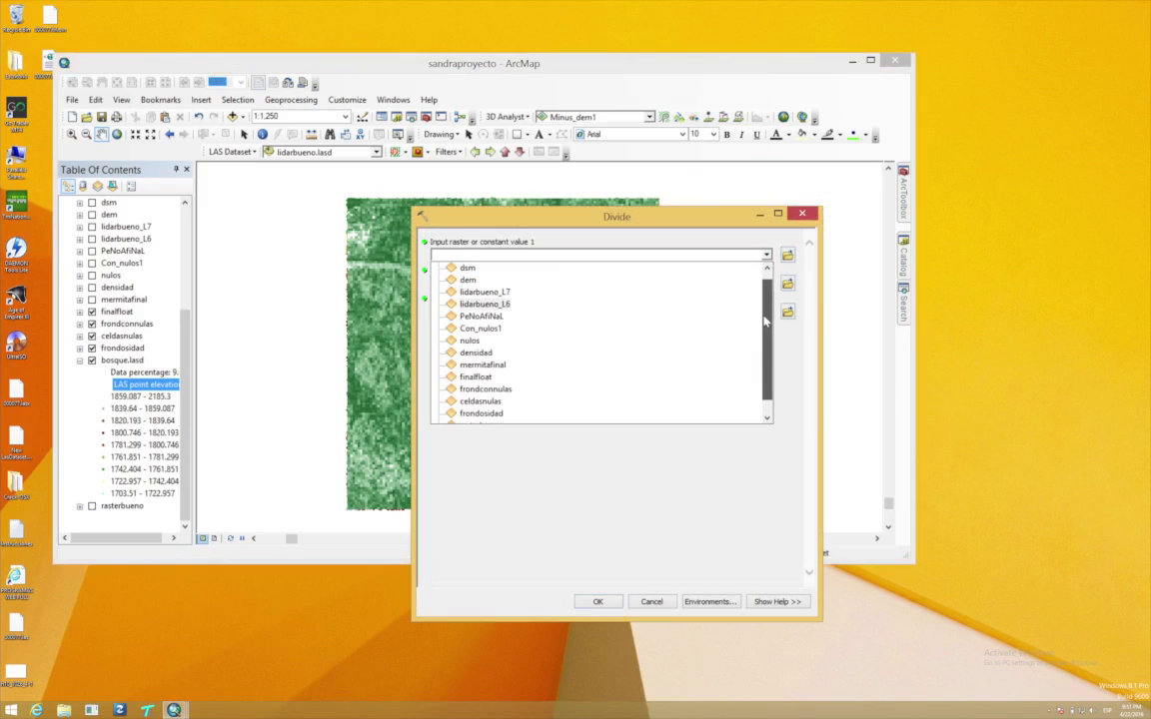
click(496, 381)
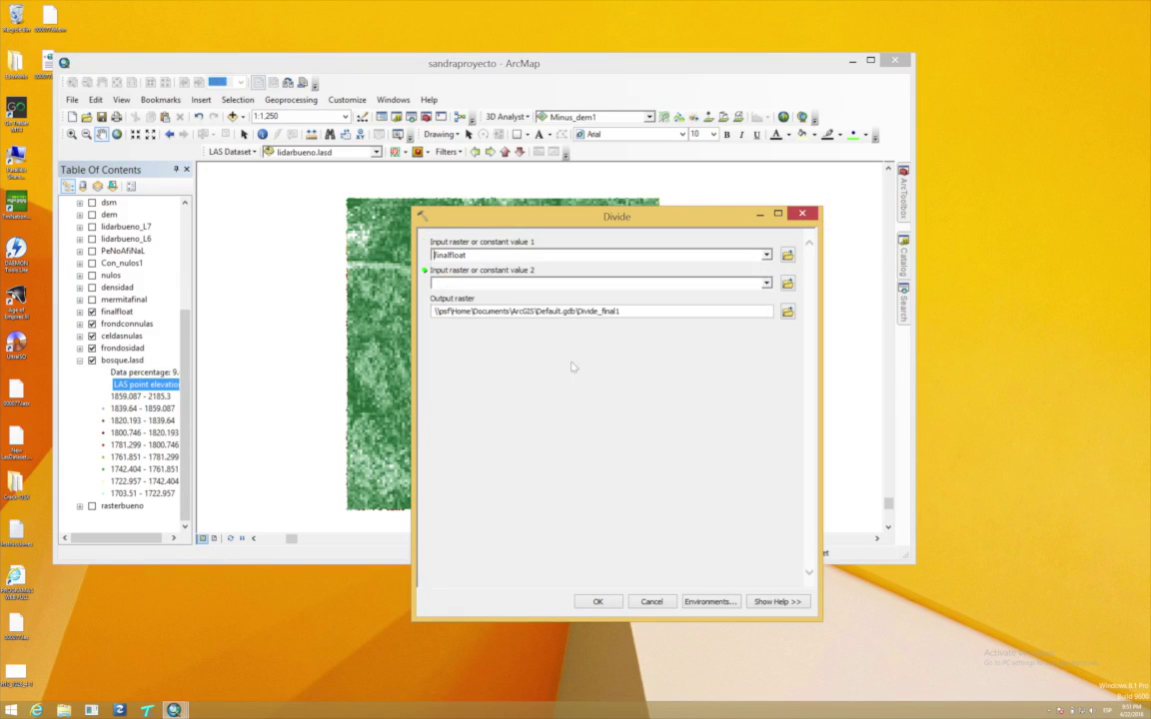
click(766, 284)
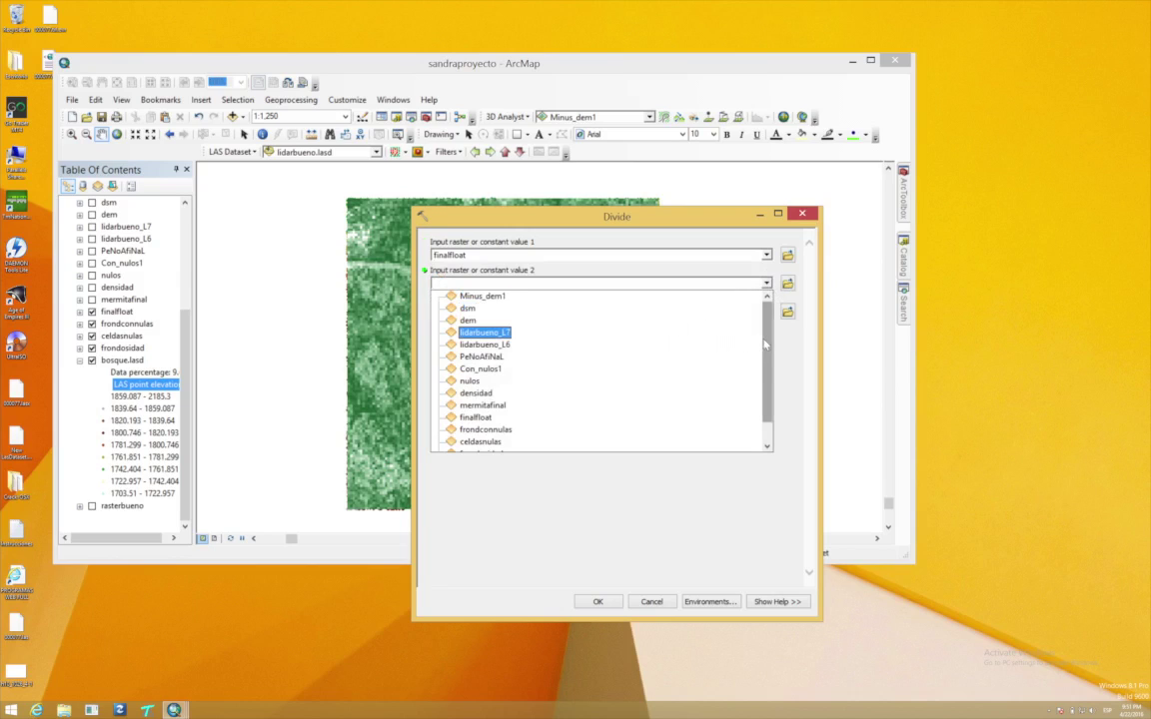
drag(765, 344, 764, 366)
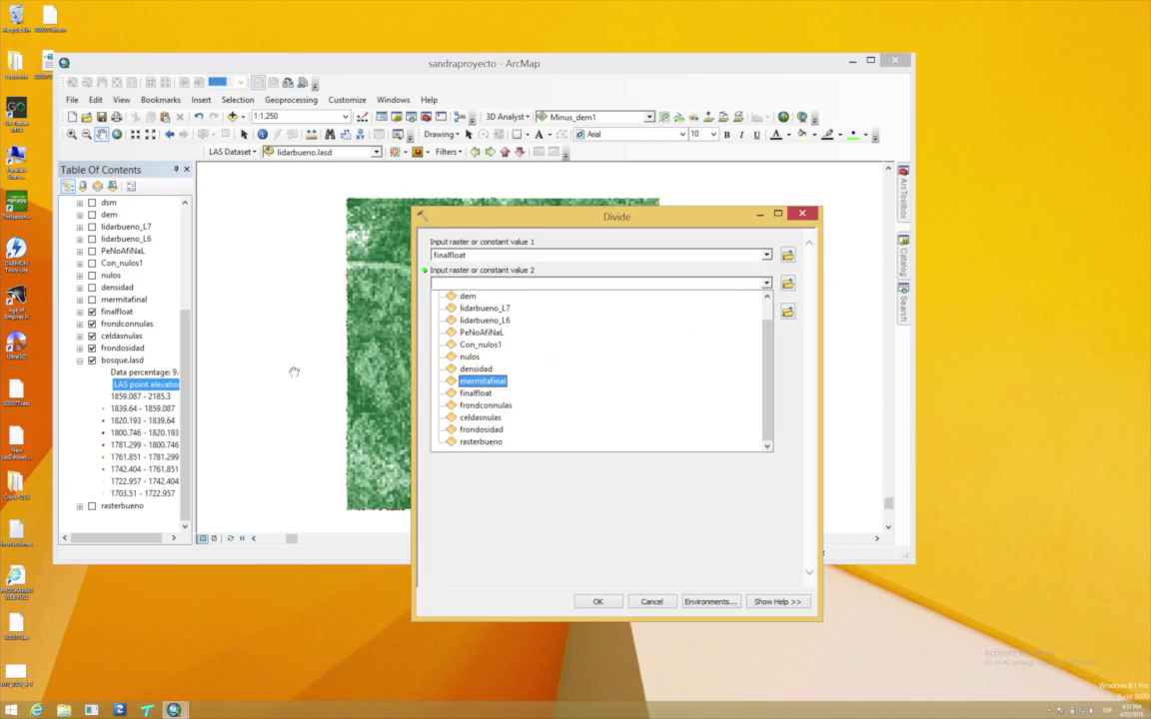
click(485, 418)
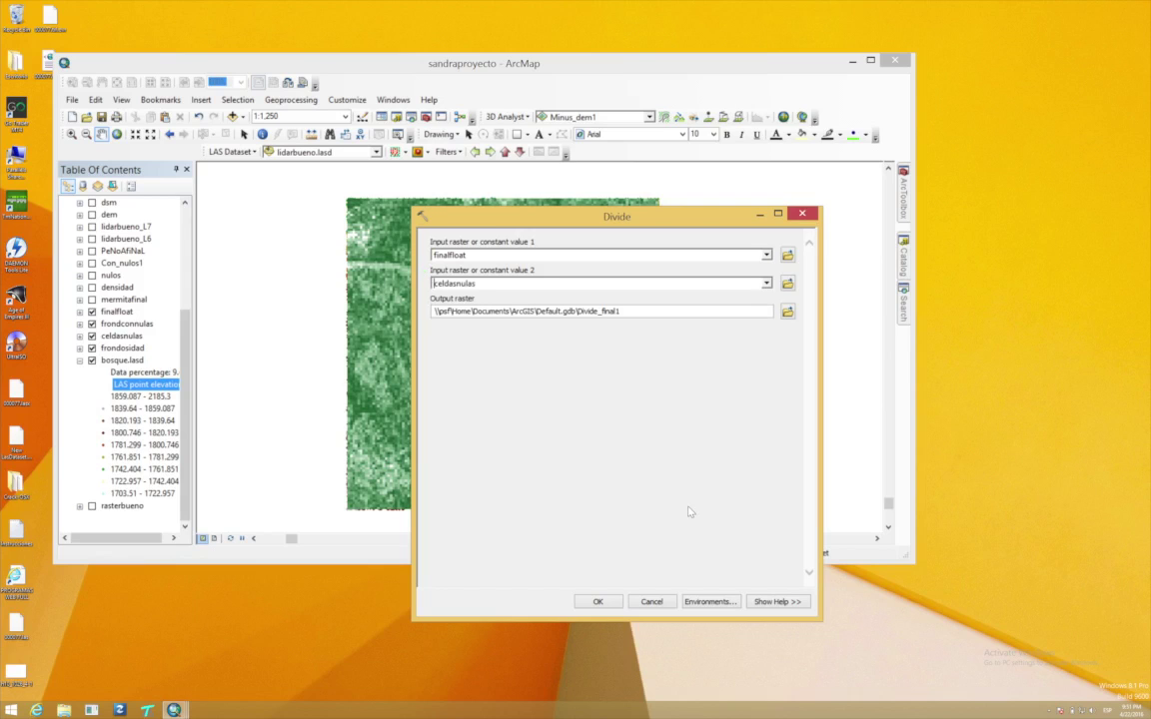
drag(652, 222, 894, 127)
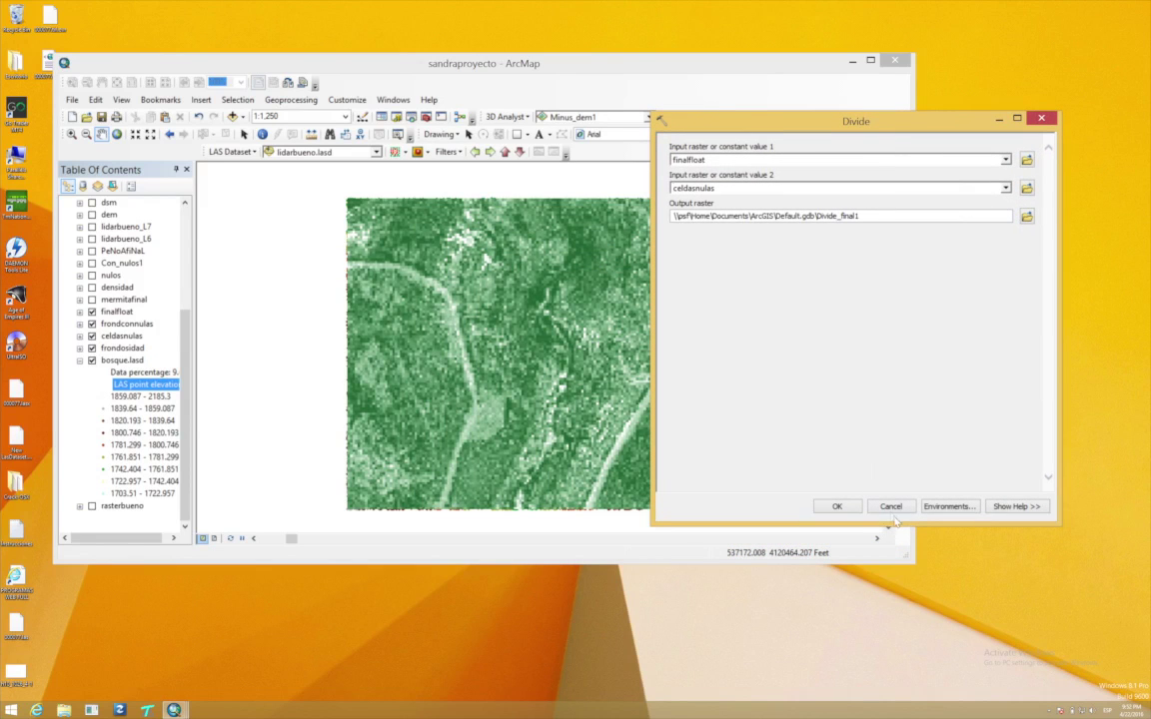
drag(848, 122, 669, 121)
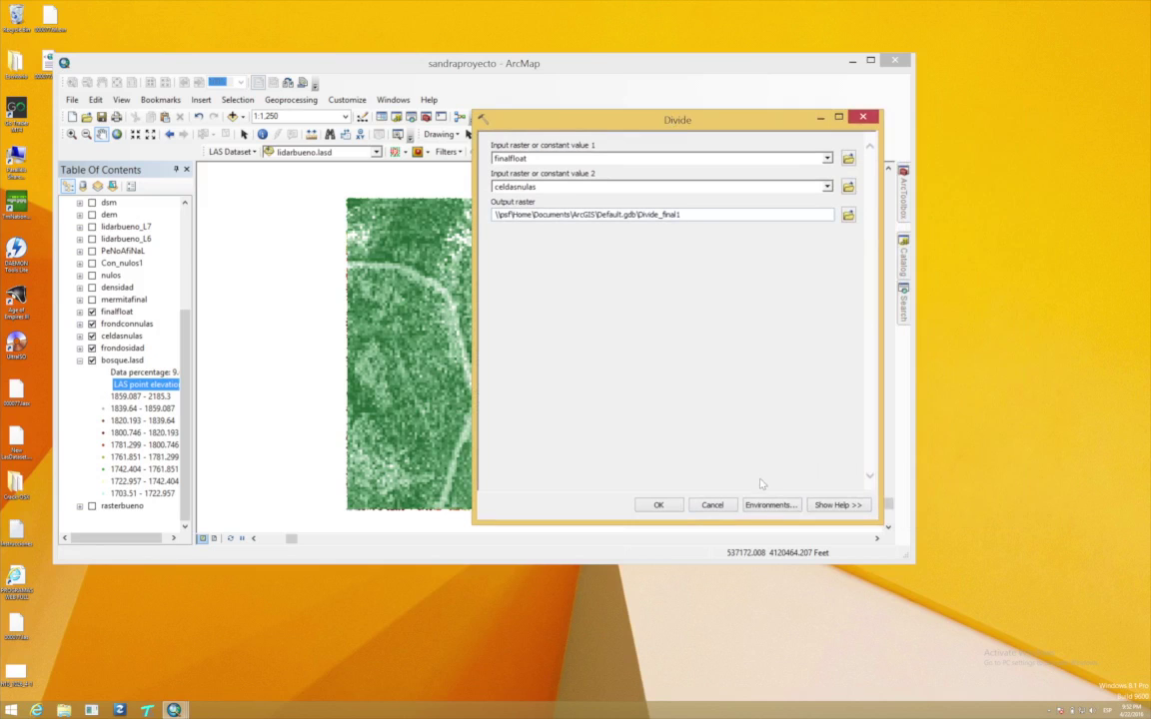
click(712, 505)
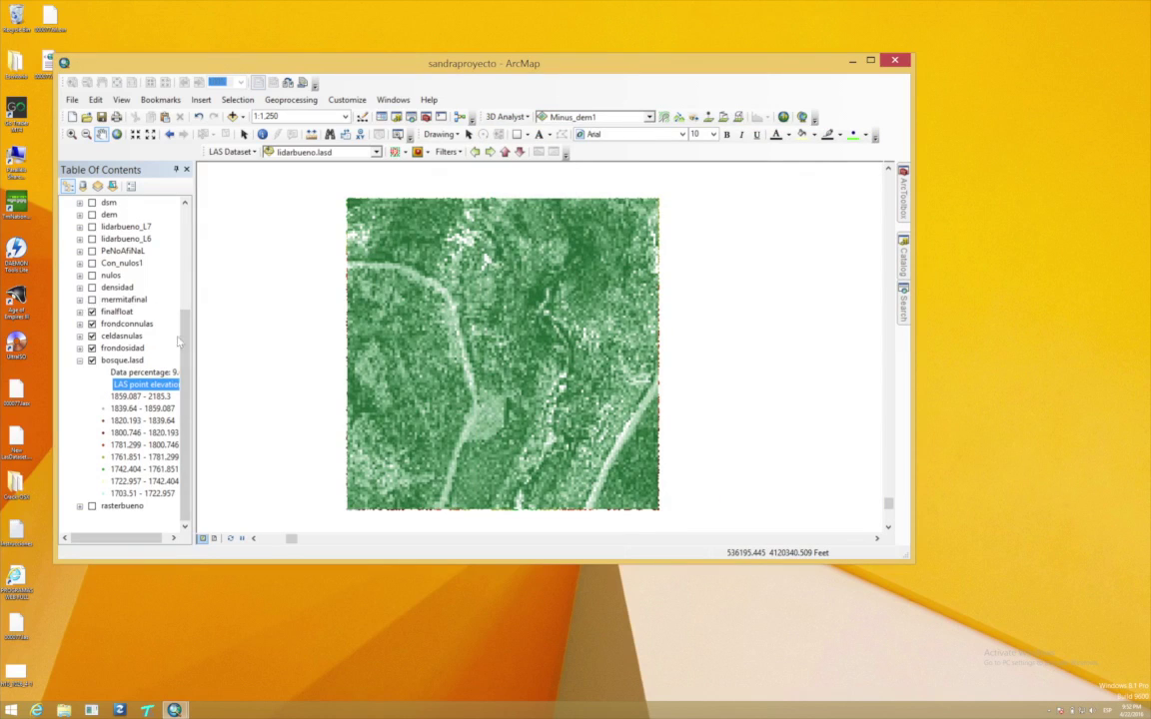
Step: Collapse the legends of the bosque.lasd and Minus_dem1 layers in the table of contents
drag(183, 341, 202, 238)
click(79, 518)
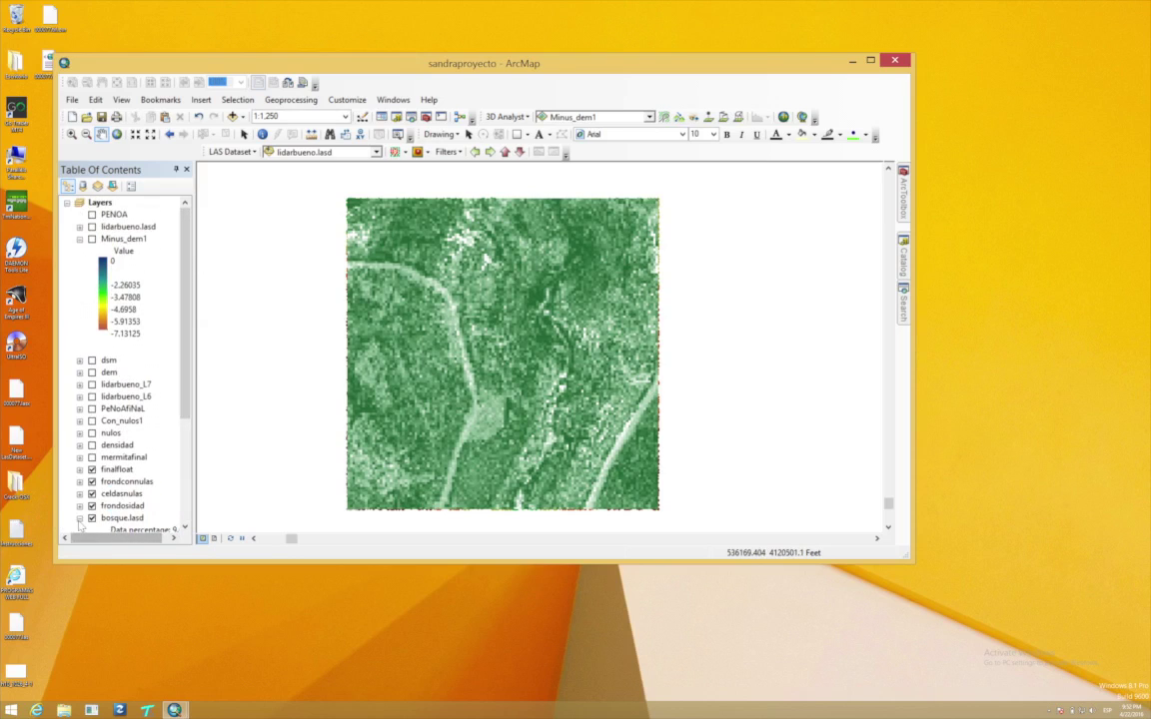
click(122, 517)
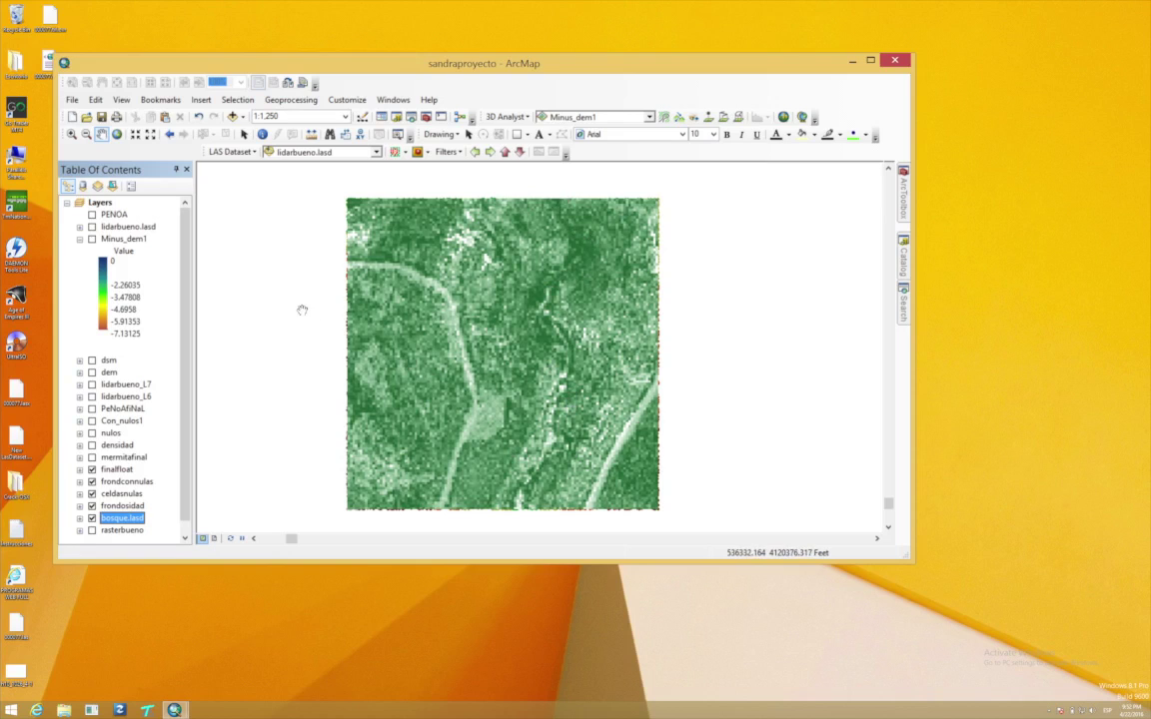
click(80, 240)
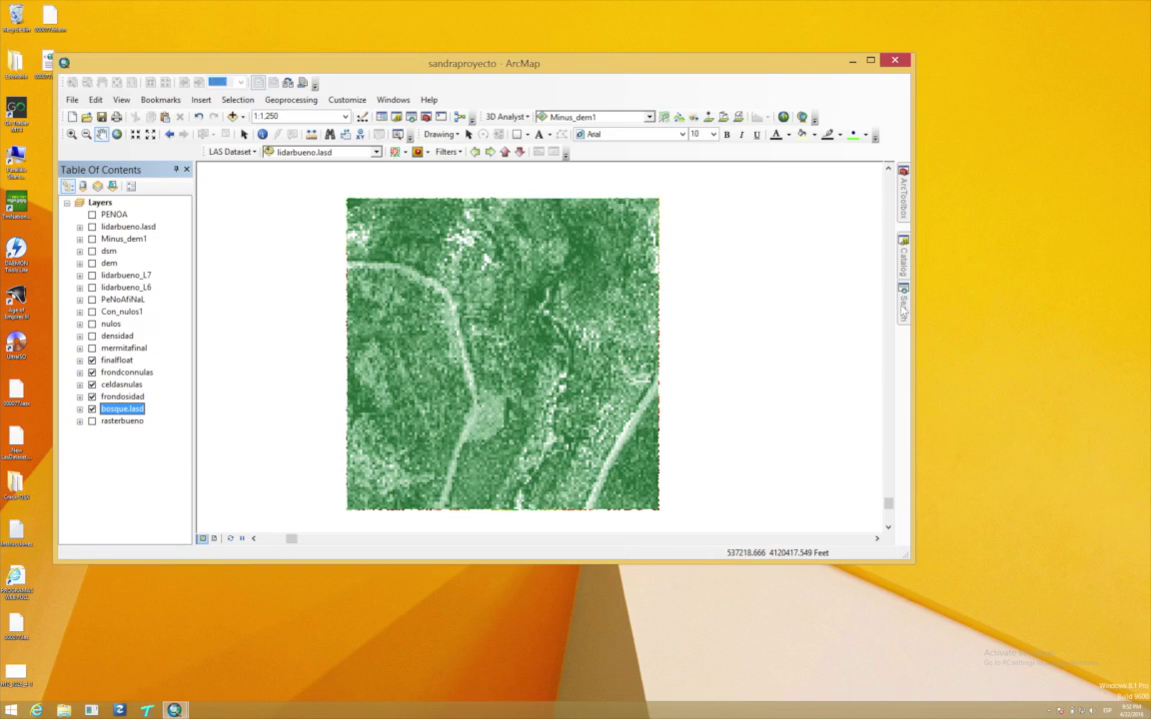
Step: Search for "to raster" tools, then clear the search text
click(903, 304)
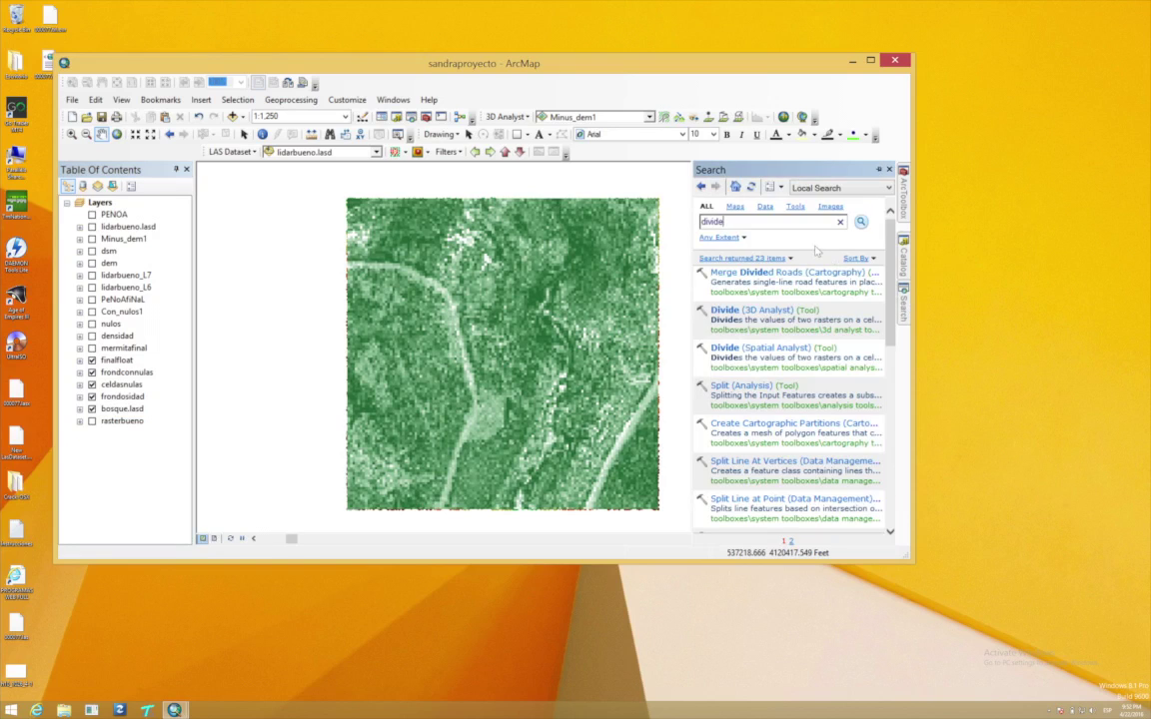
click(772, 221)
key(BackSpace)
key(Return)
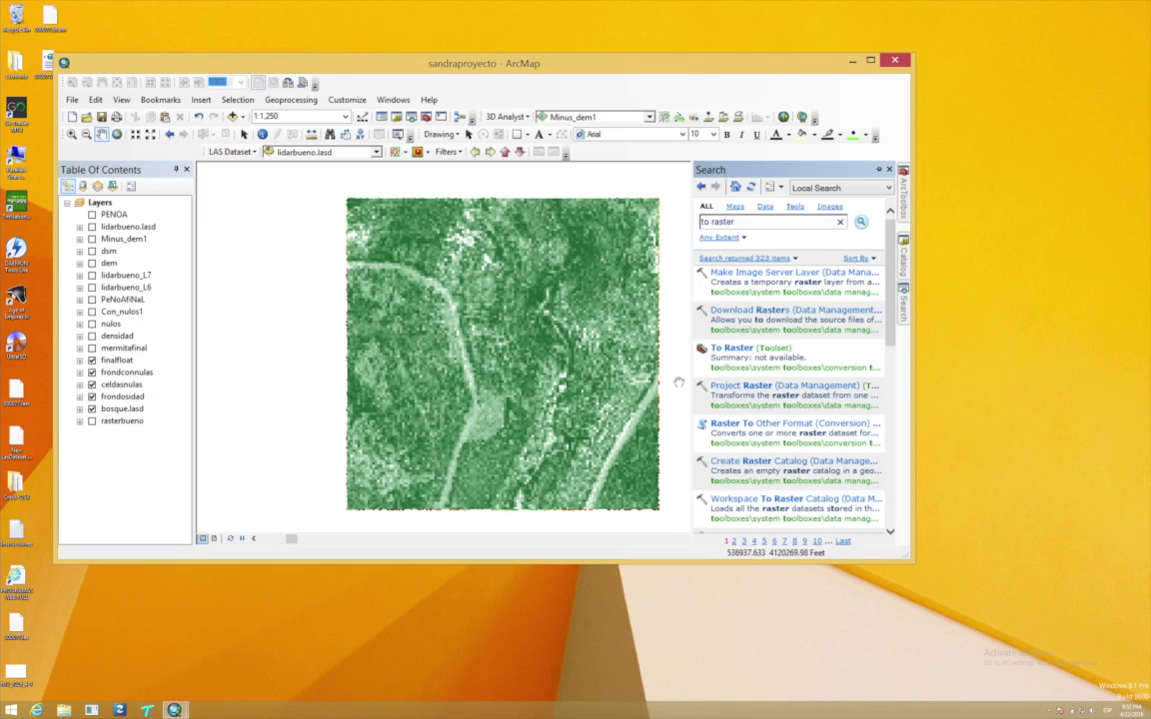
scroll(680, 381, down, 2)
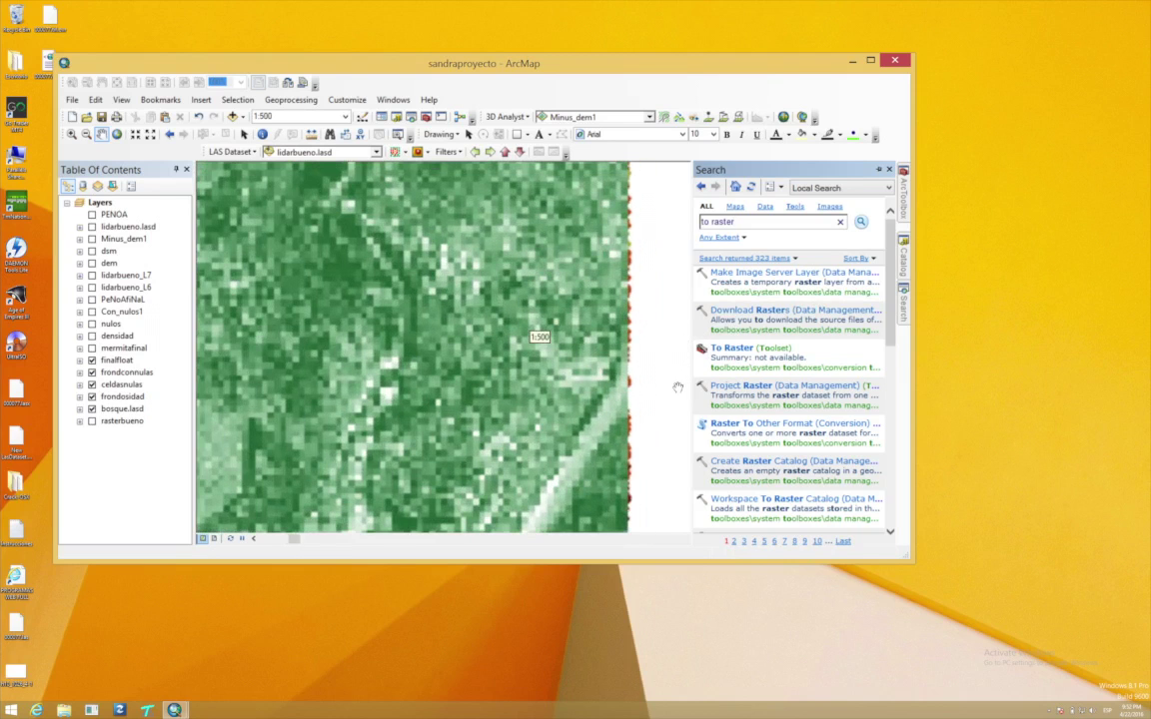
scroll(678, 386, down, 1)
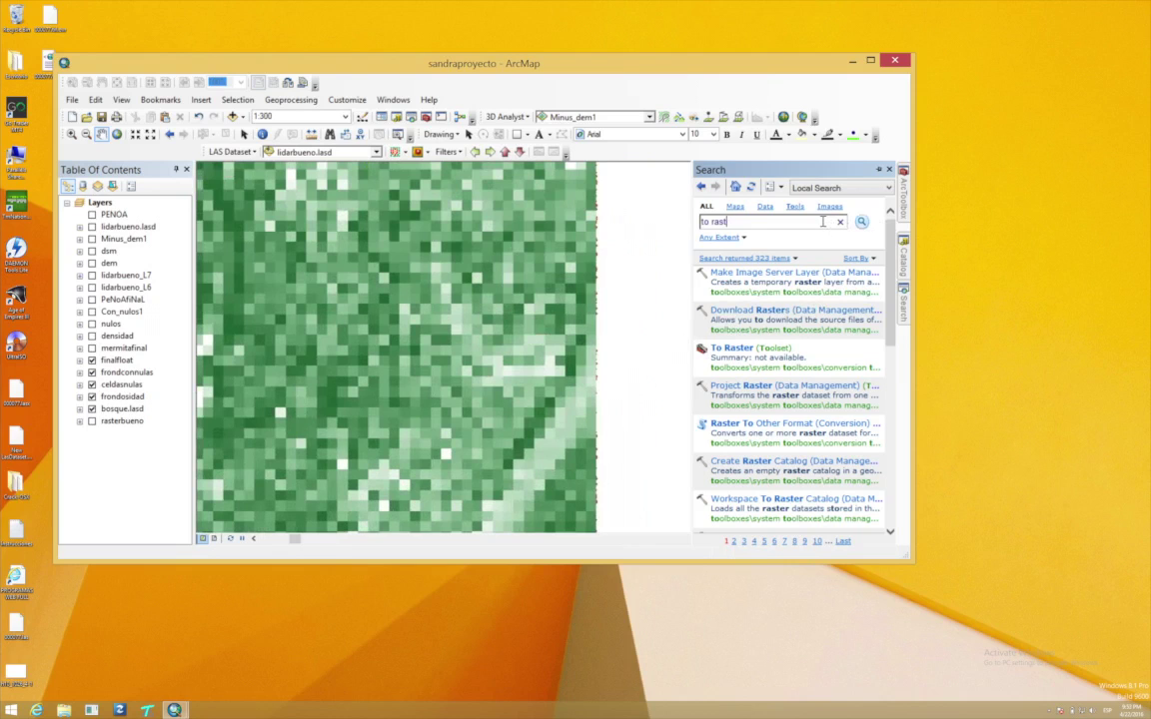
click(839, 221)
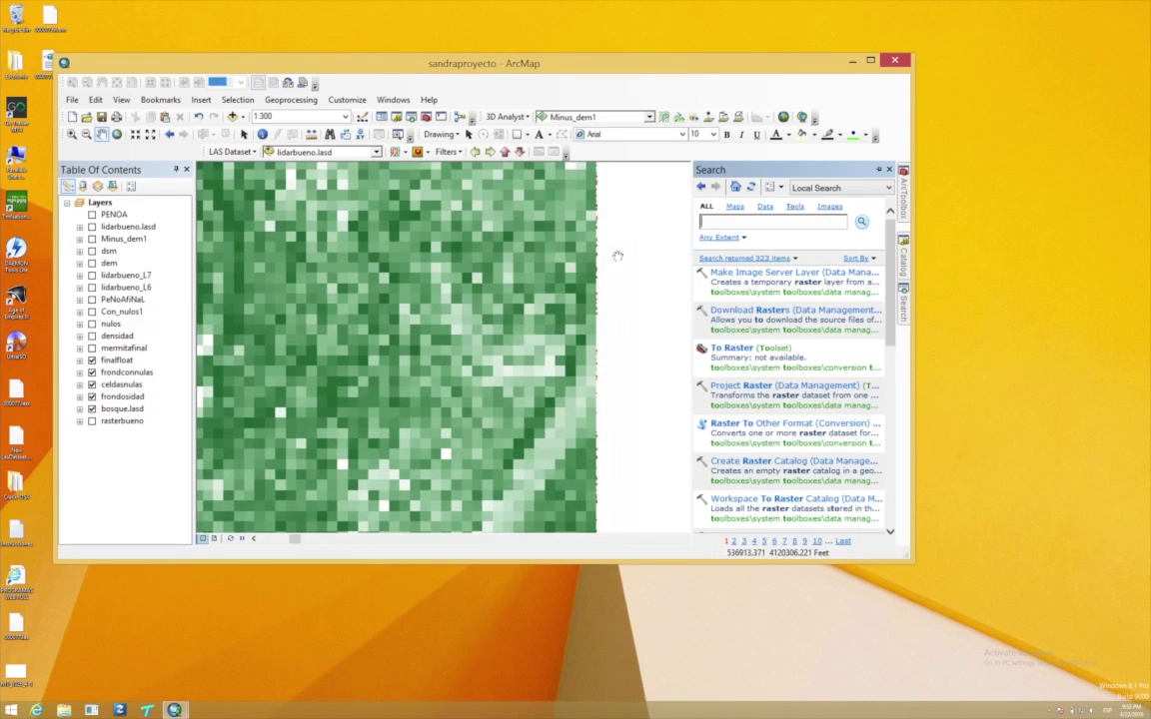
scroll(617, 256, down, 1)
scroll(618, 255, up, 1)
Step: Switch to the Mac desktop and quit QuickTime Player, saving the screen recording as "frondosidad" in Google Drive
key(ctrl+Left)
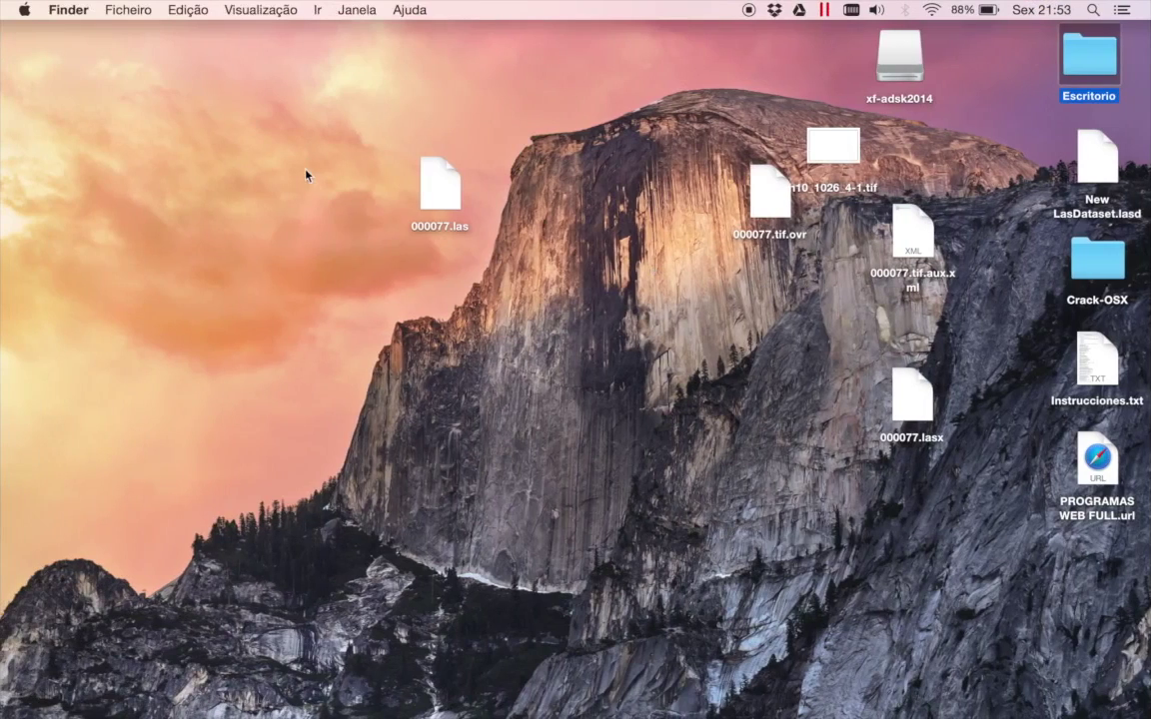
mouse_move(509, 699)
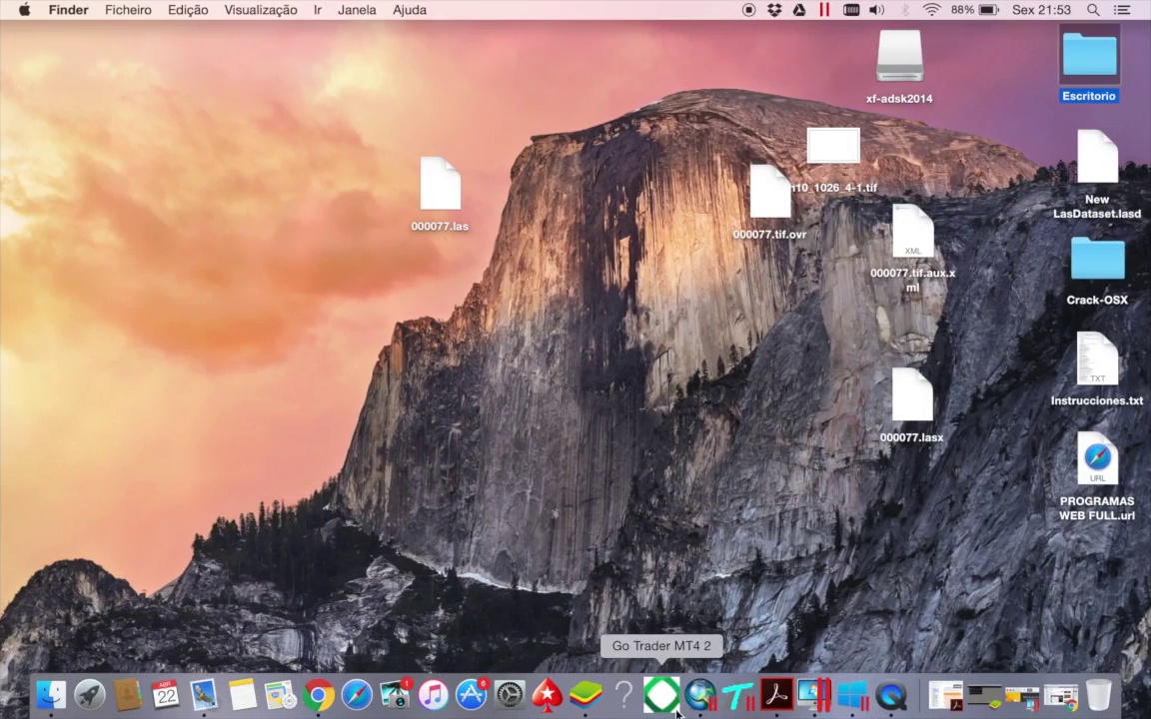
right_click(892, 709)
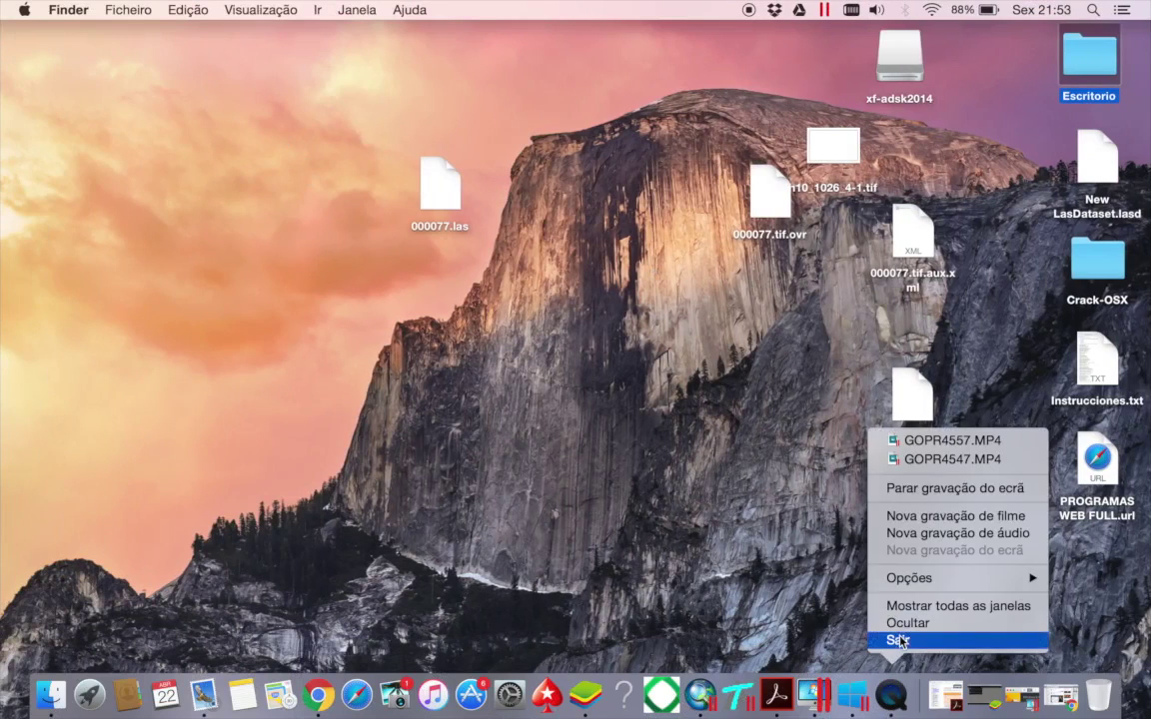
click(899, 639)
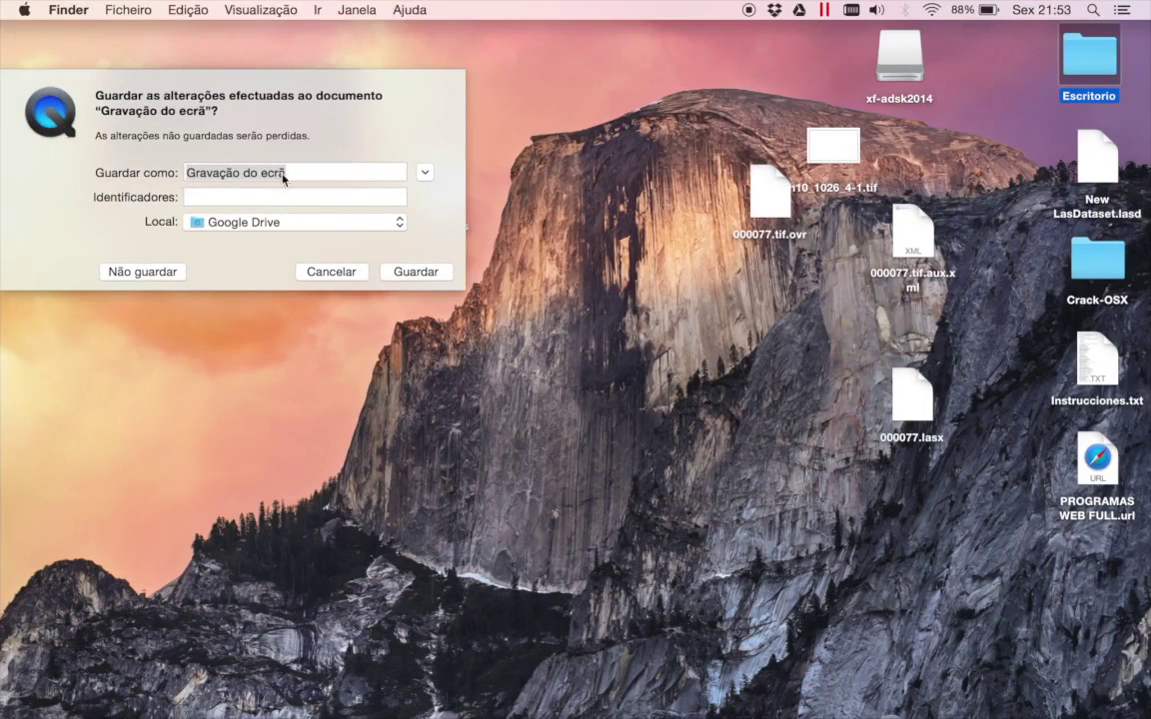
click(303, 168)
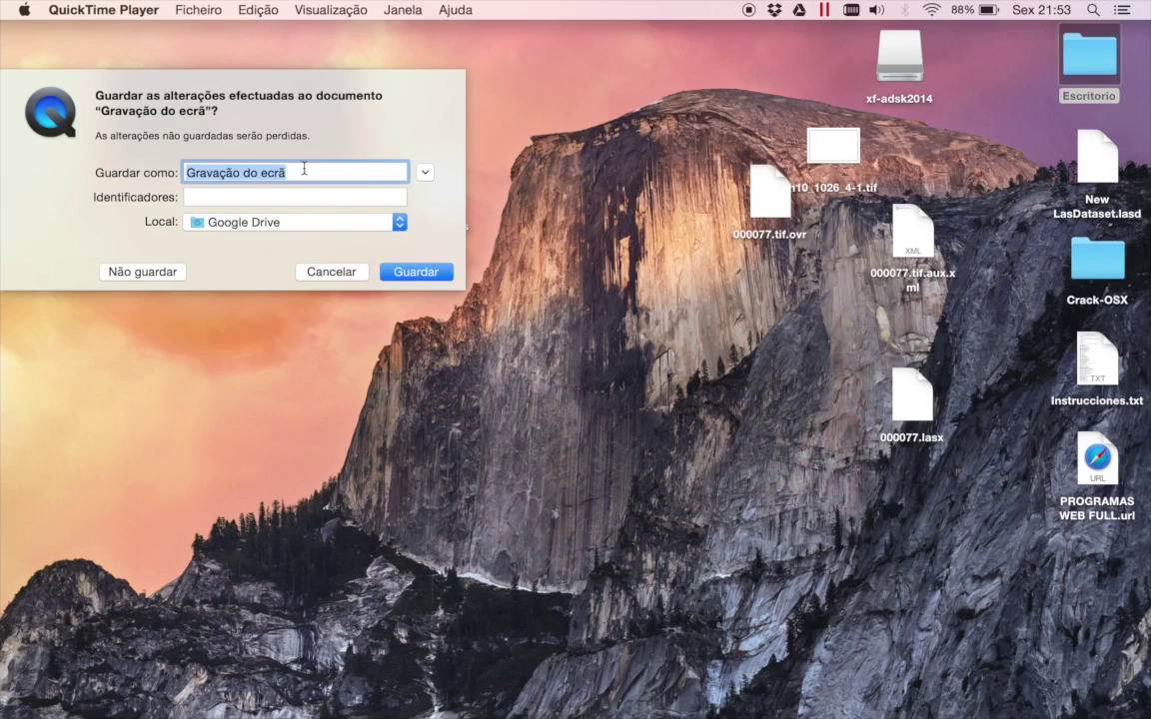
text(frondosidad)
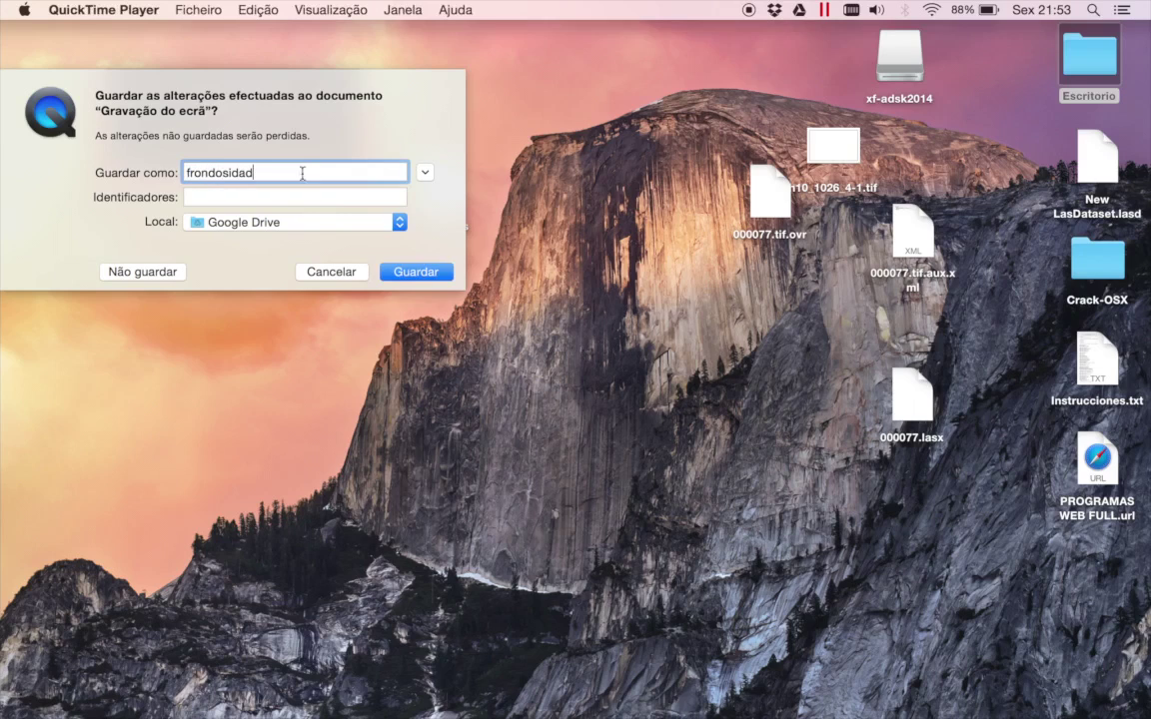
click(424, 278)
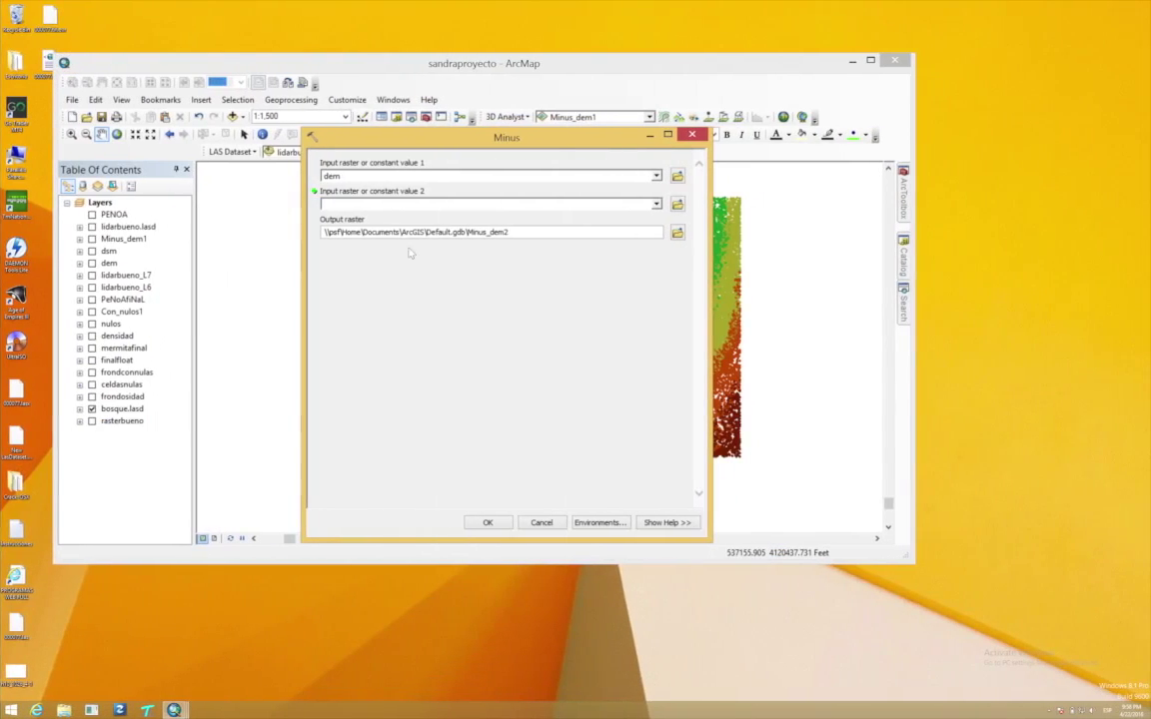
Step: Close the Minus tool and open LAS Dataset to Raster (Conversion) from a search for "las to raster"
click(690, 135)
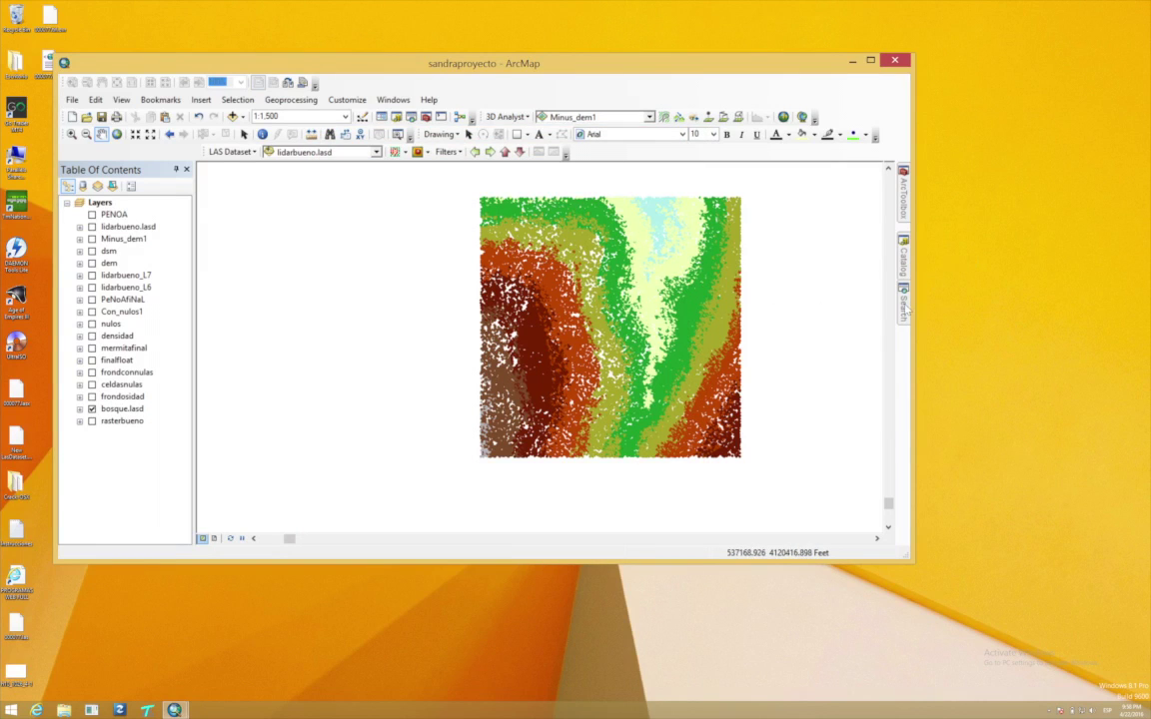
click(904, 305)
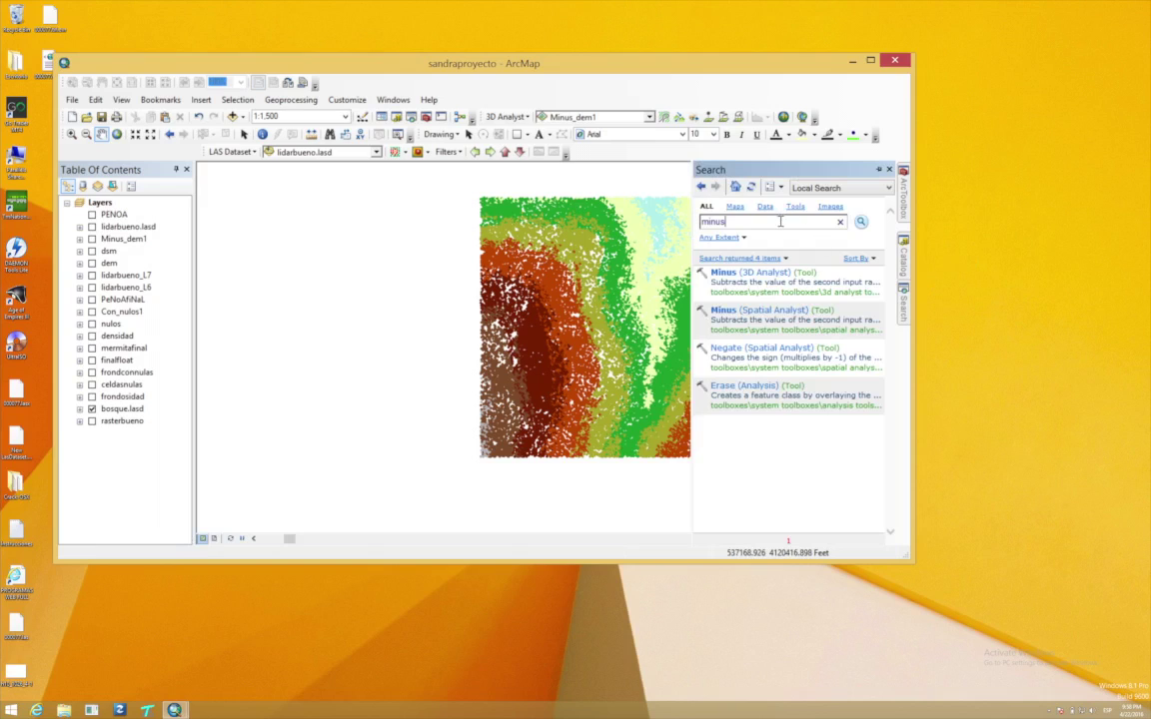
key(BackSpace)
key(Return)
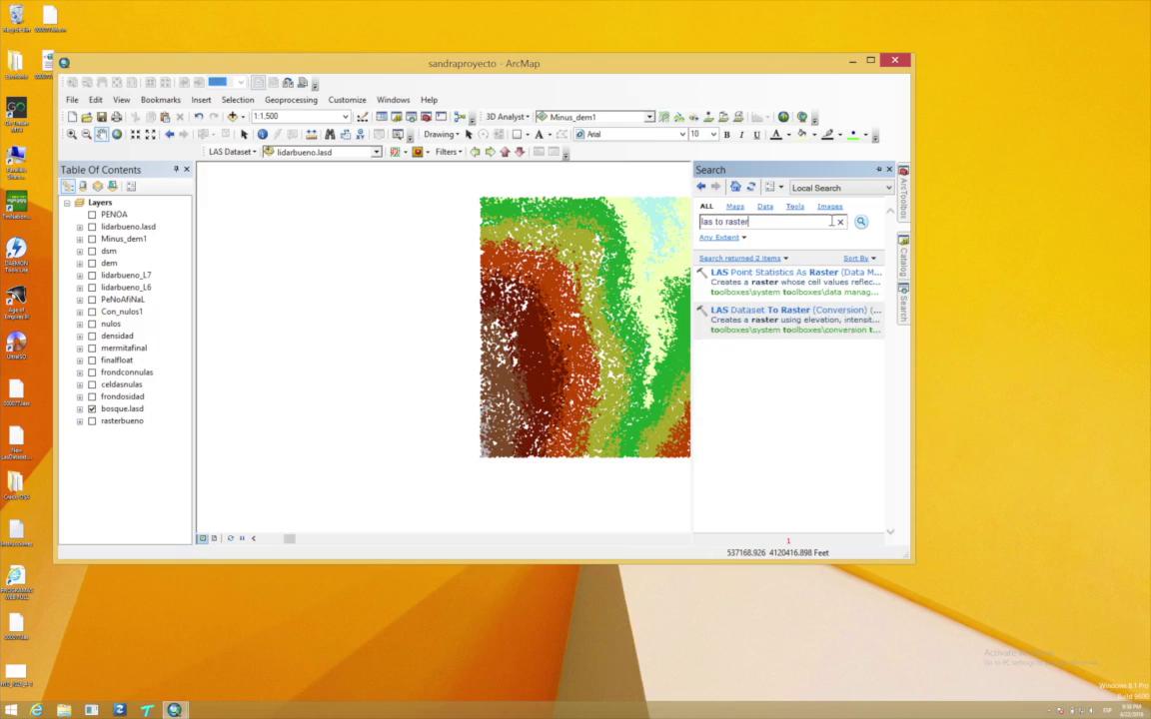
click(789, 316)
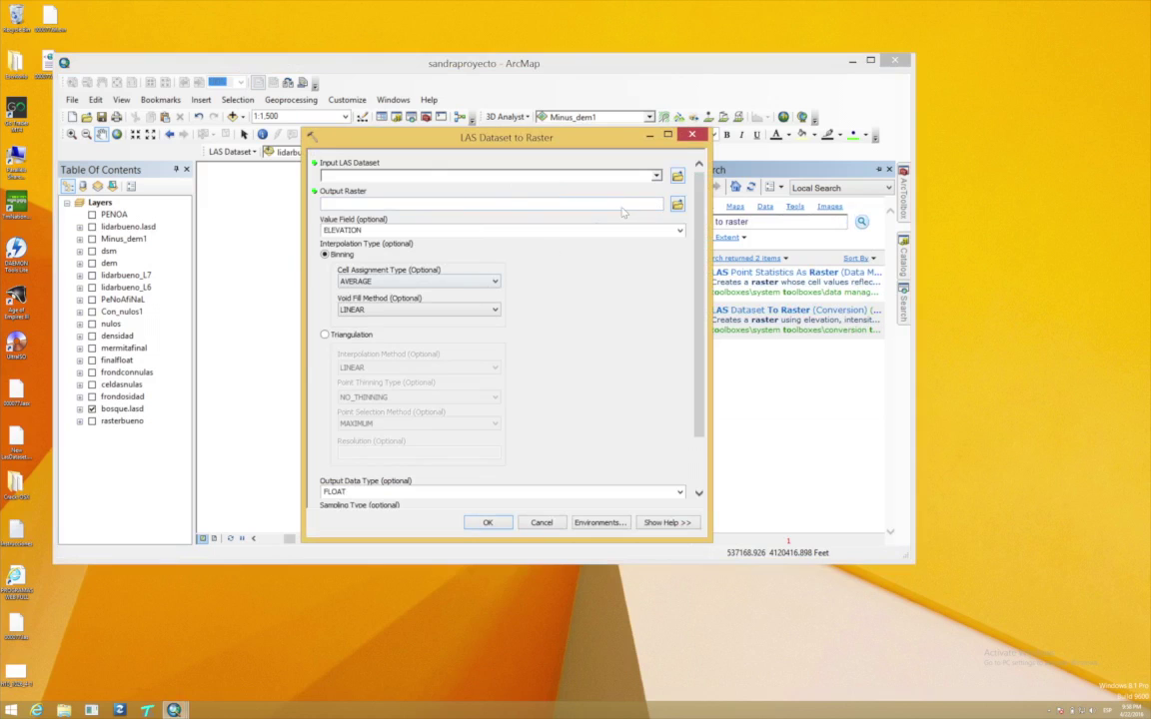
Step: Choose bosque.lasd as the input LAS dataset with MAXIMUM cell assignment, then dismiss the tool without running it
click(656, 176)
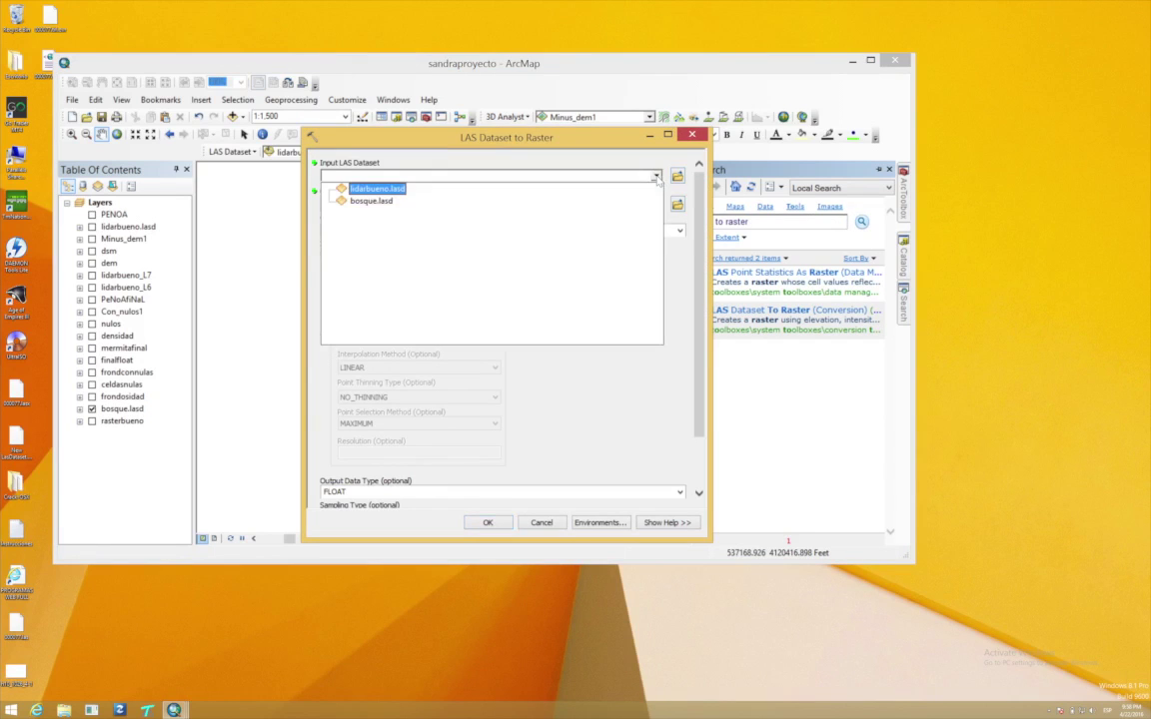
click(365, 201)
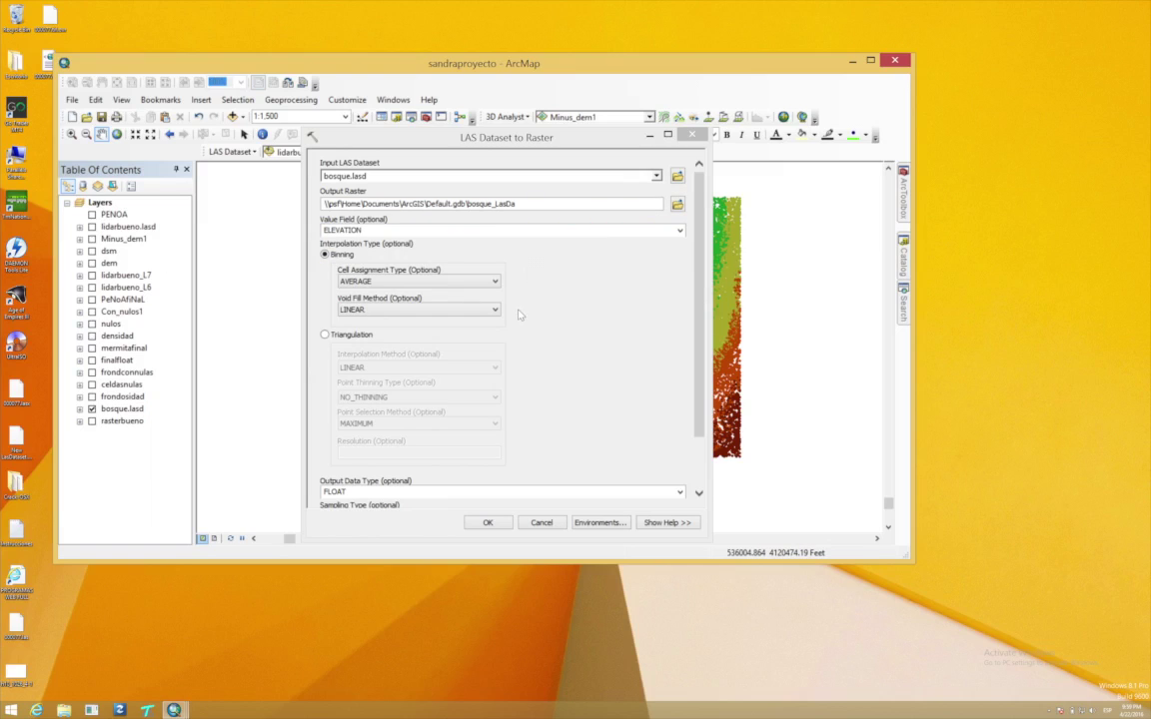
click(494, 283)
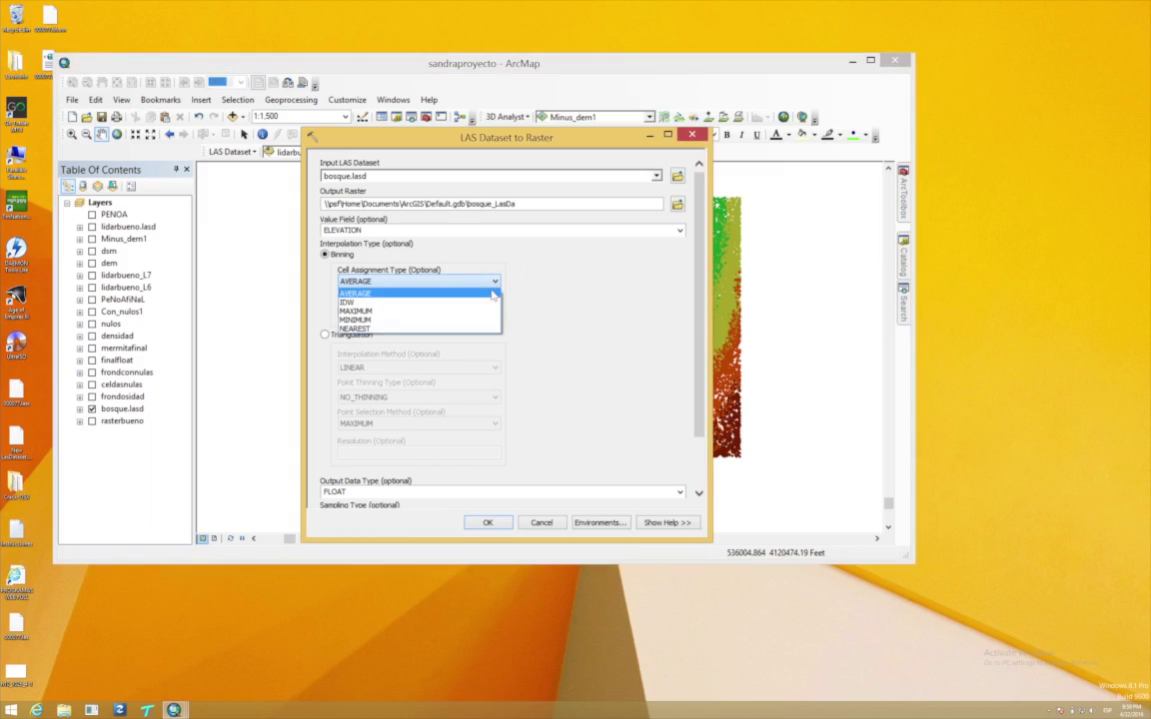
click(454, 312)
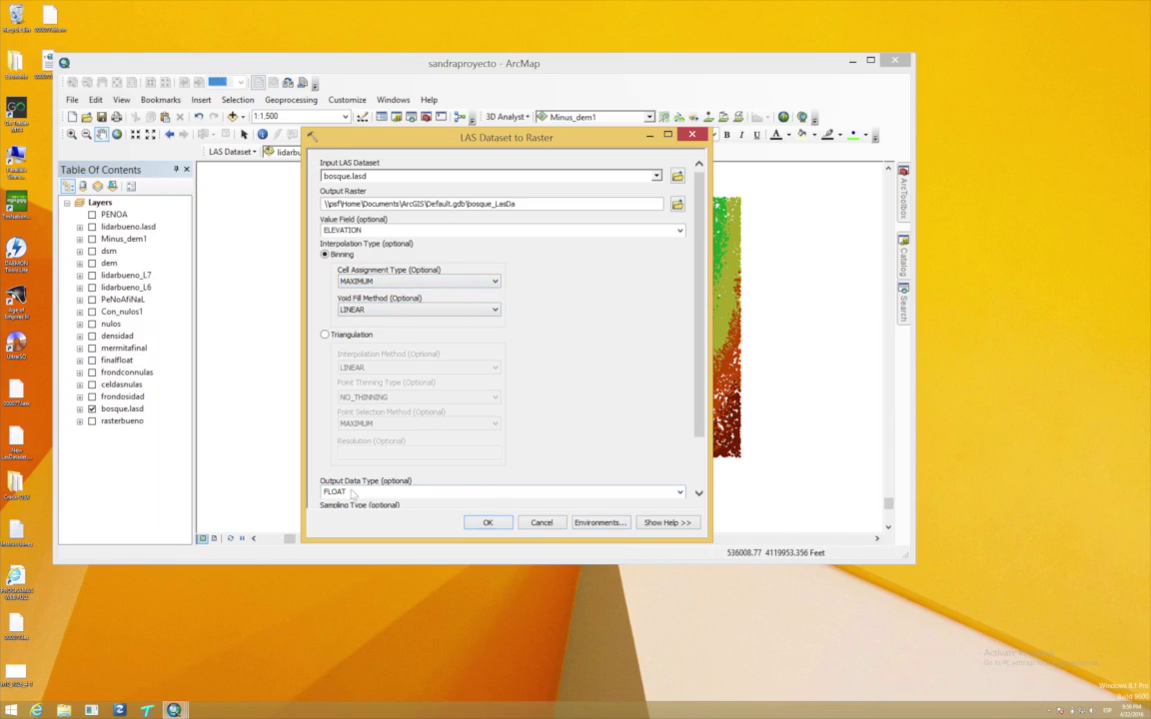
click(554, 526)
Step: Turn on the dem layer to display the terrain elevation raster on the map
click(92, 263)
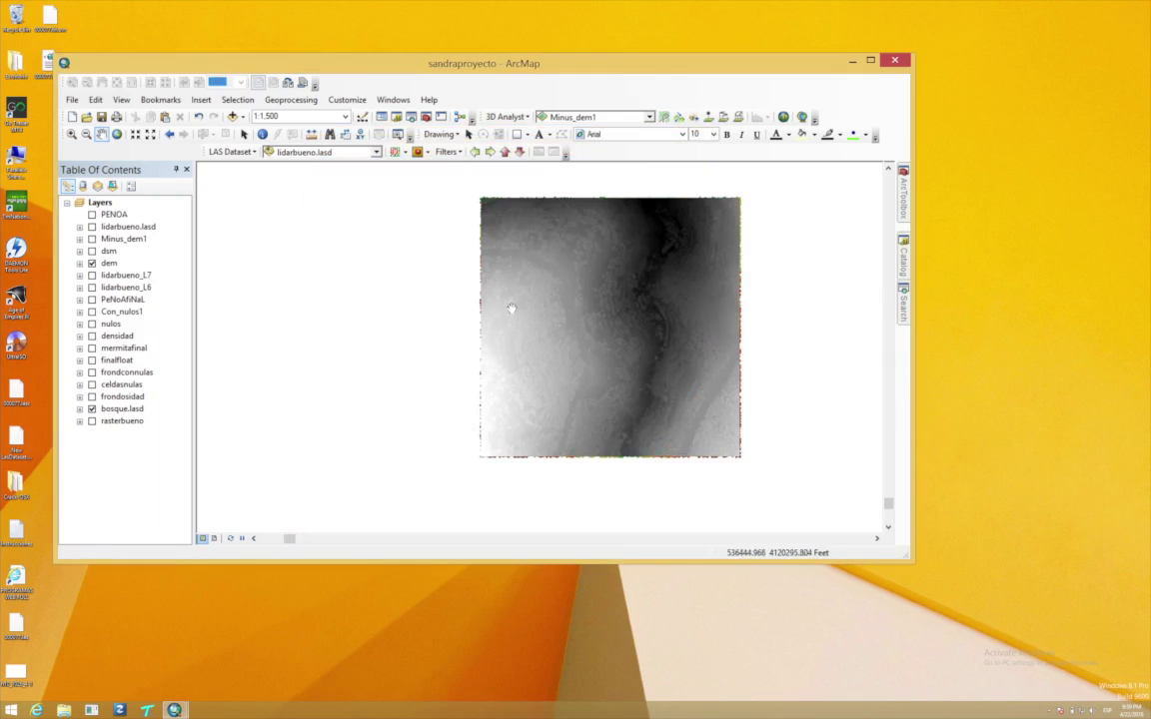
drag(548, 239, 491, 285)
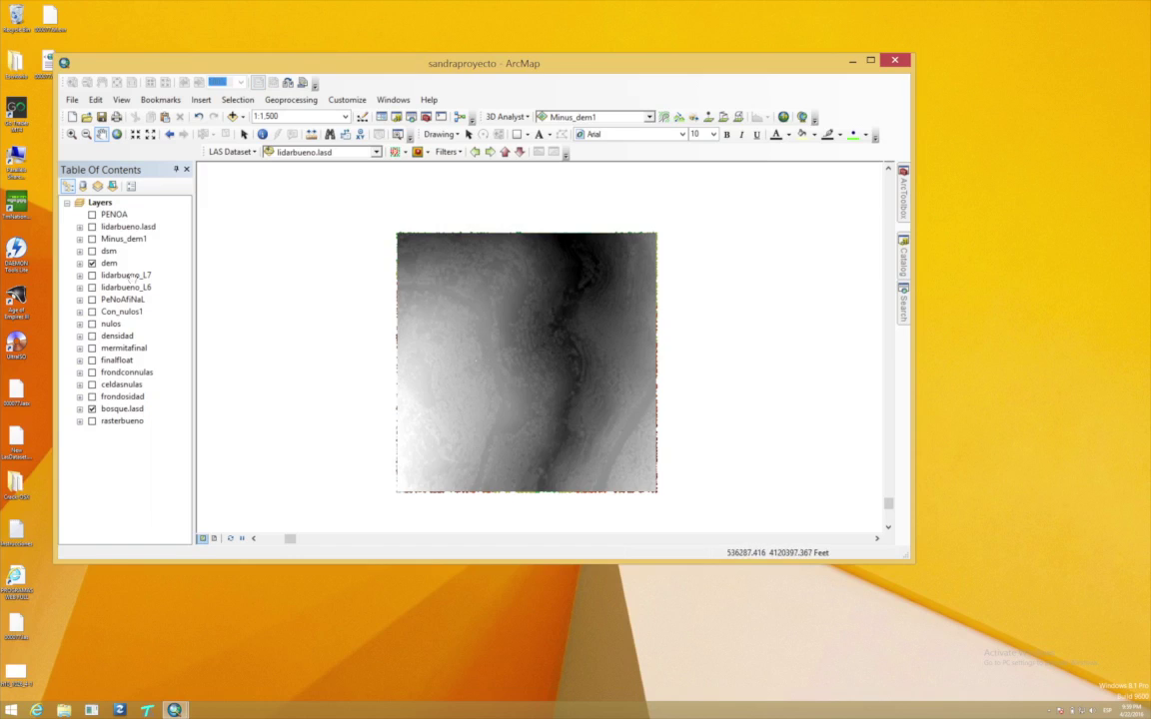
Step: Open LAS Dataset to Raster, review its interpolation and sampling settings, and close it without running it
click(904, 297)
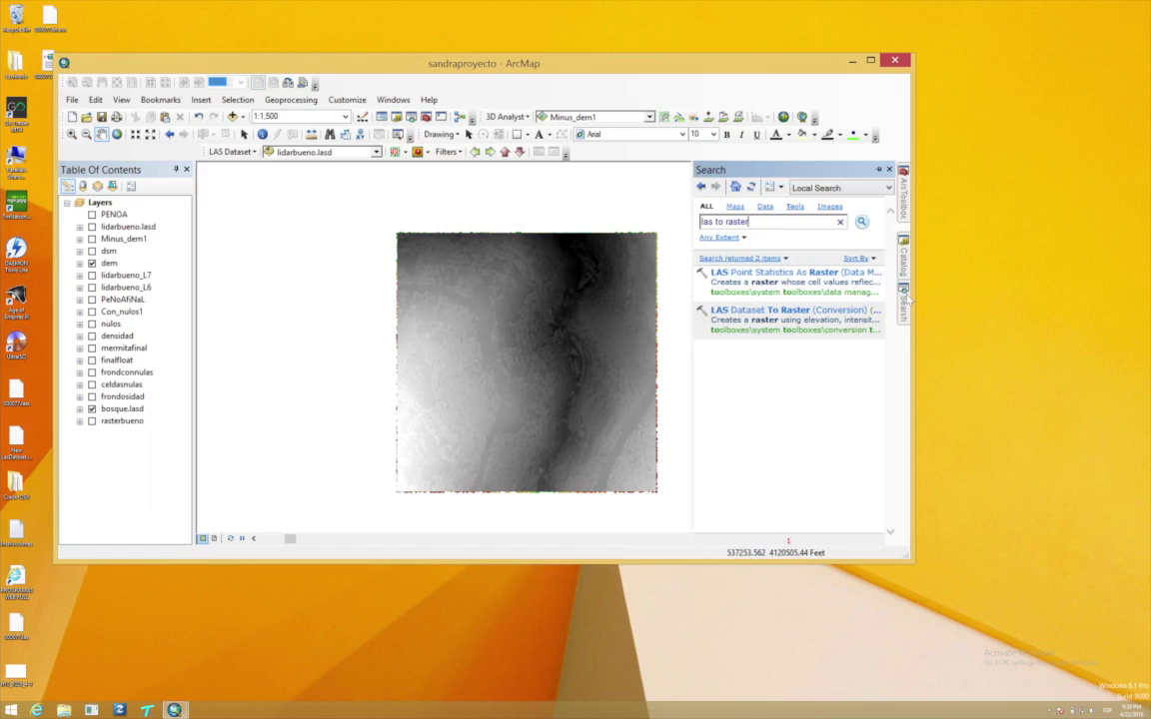
click(788, 312)
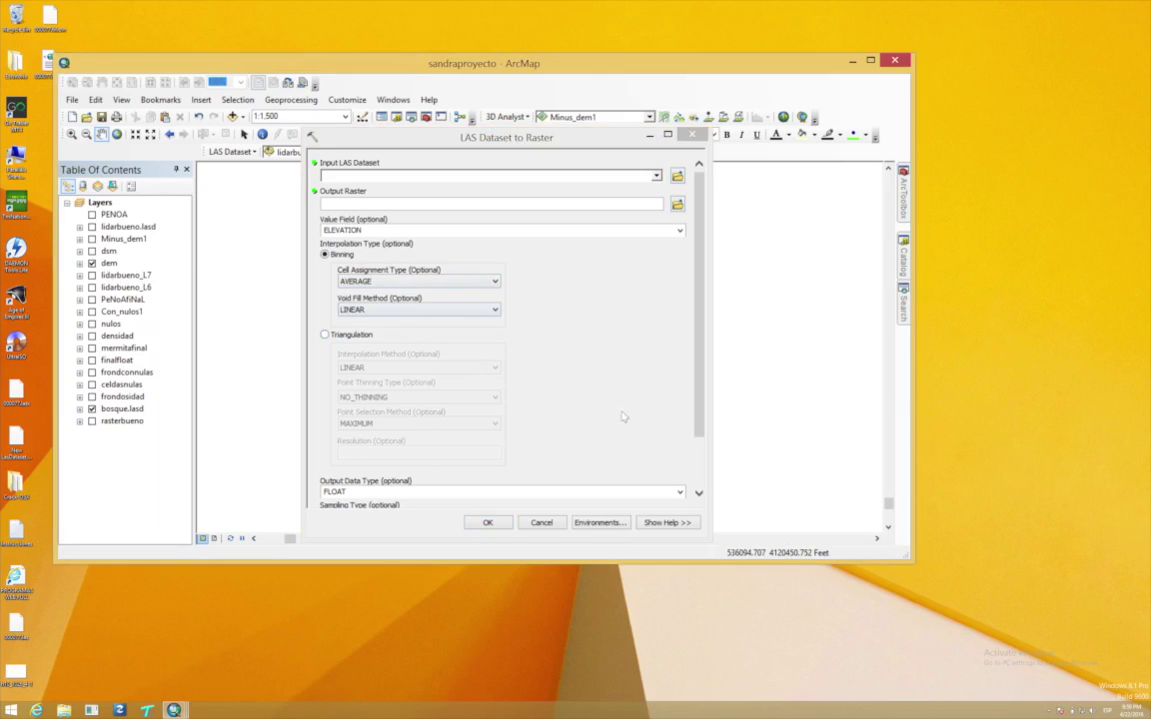
scroll(602, 417, down, 3)
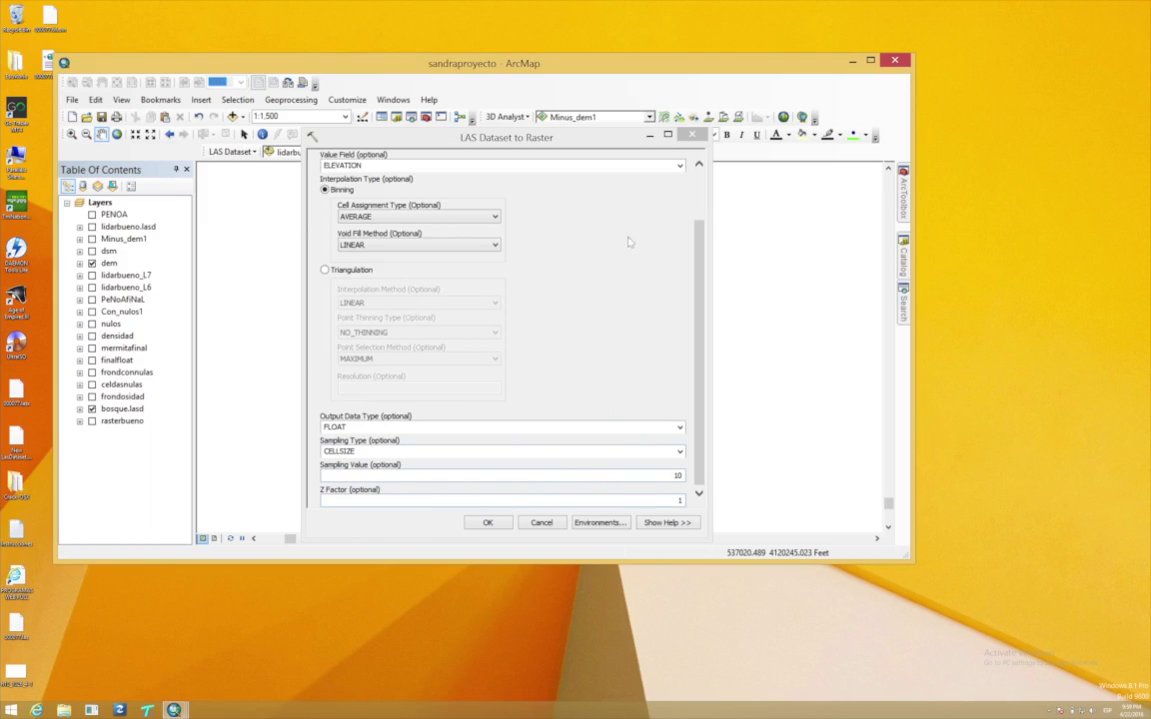
scroll(539, 258, up, 1)
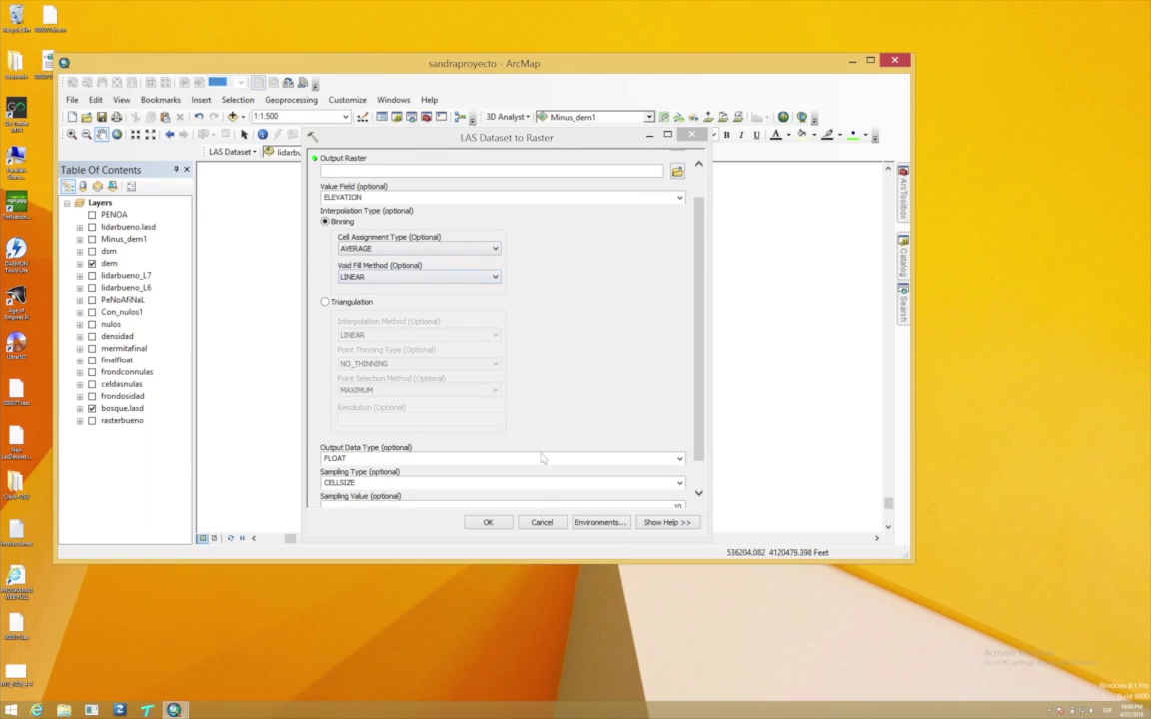
click(540, 523)
Step: Turn on the dsm layer to display the surface raster over dem
click(92, 251)
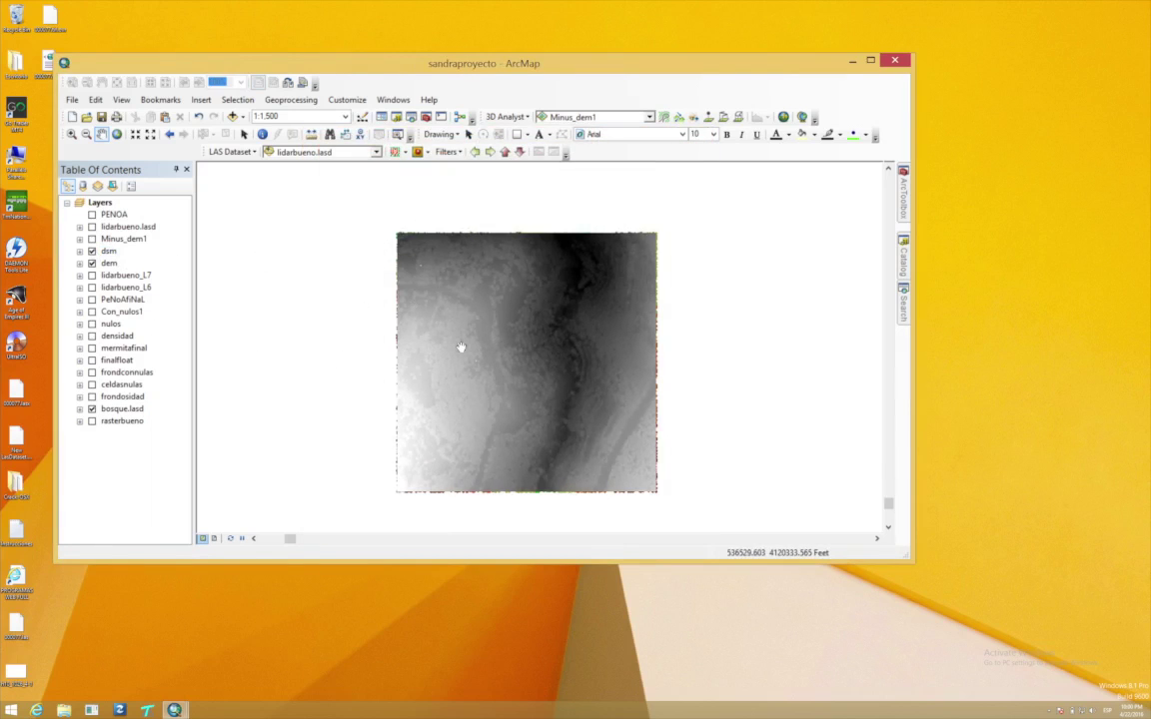
drag(499, 326, 463, 339)
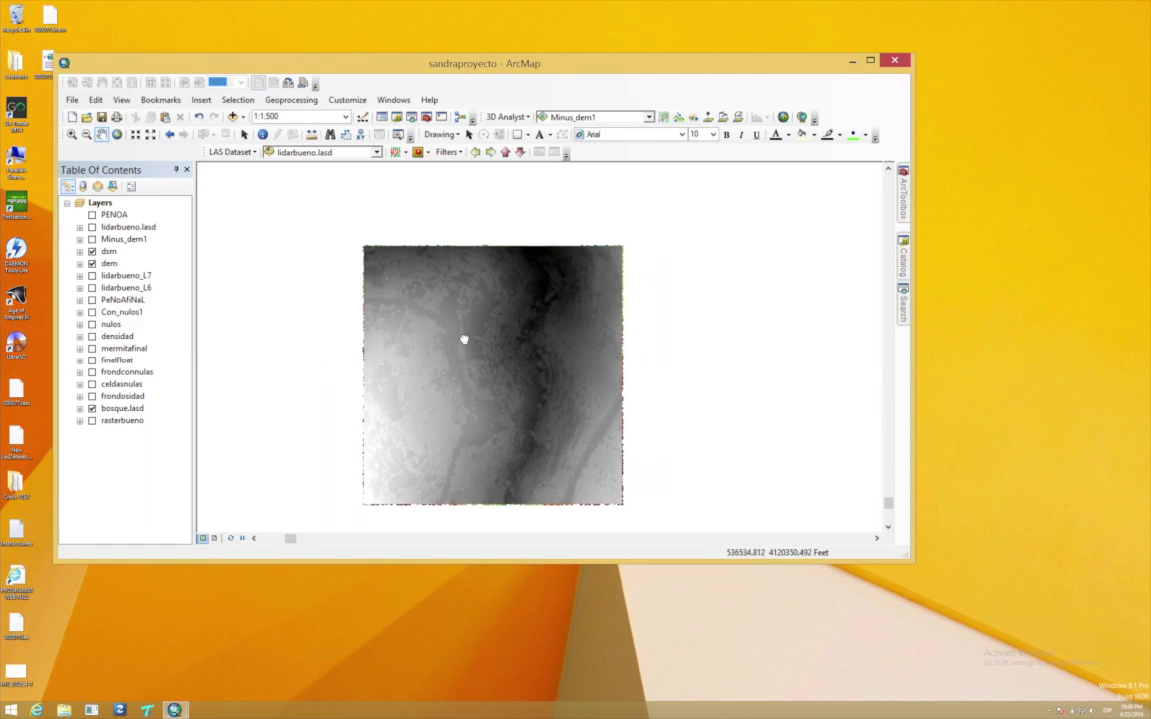
Step: Search for the Minus tool, choose dem as input 1 and dsm as input 2, and cancel it without running
click(906, 299)
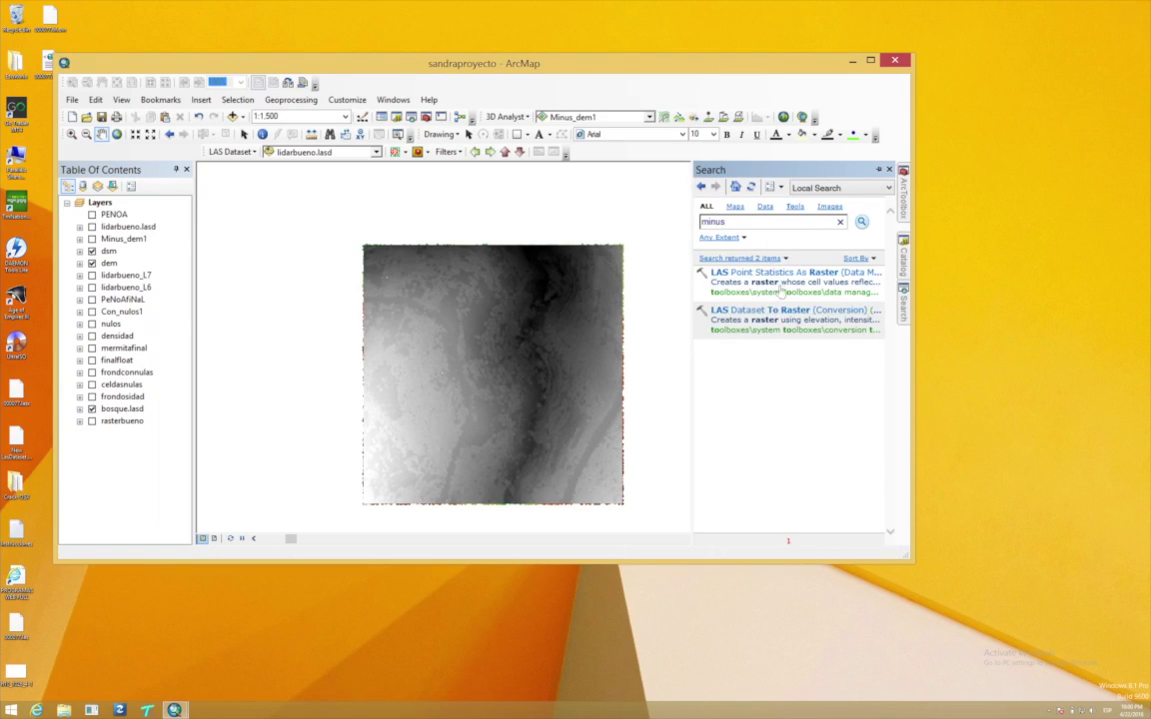
click(861, 222)
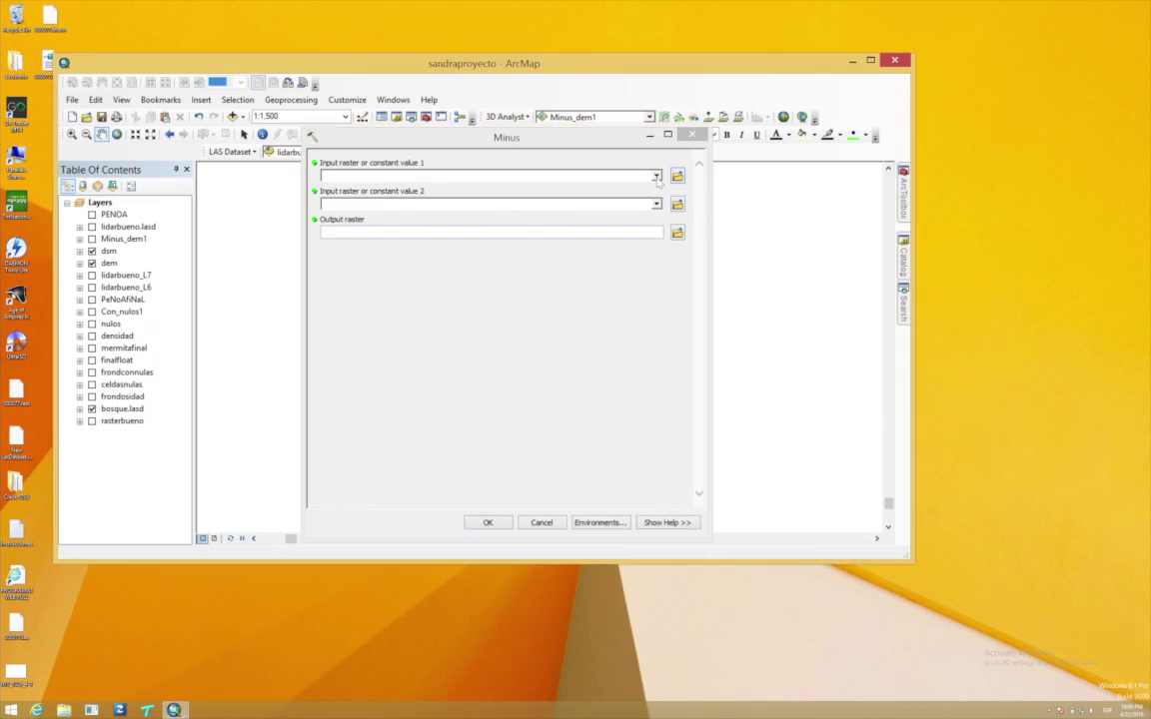
click(656, 176)
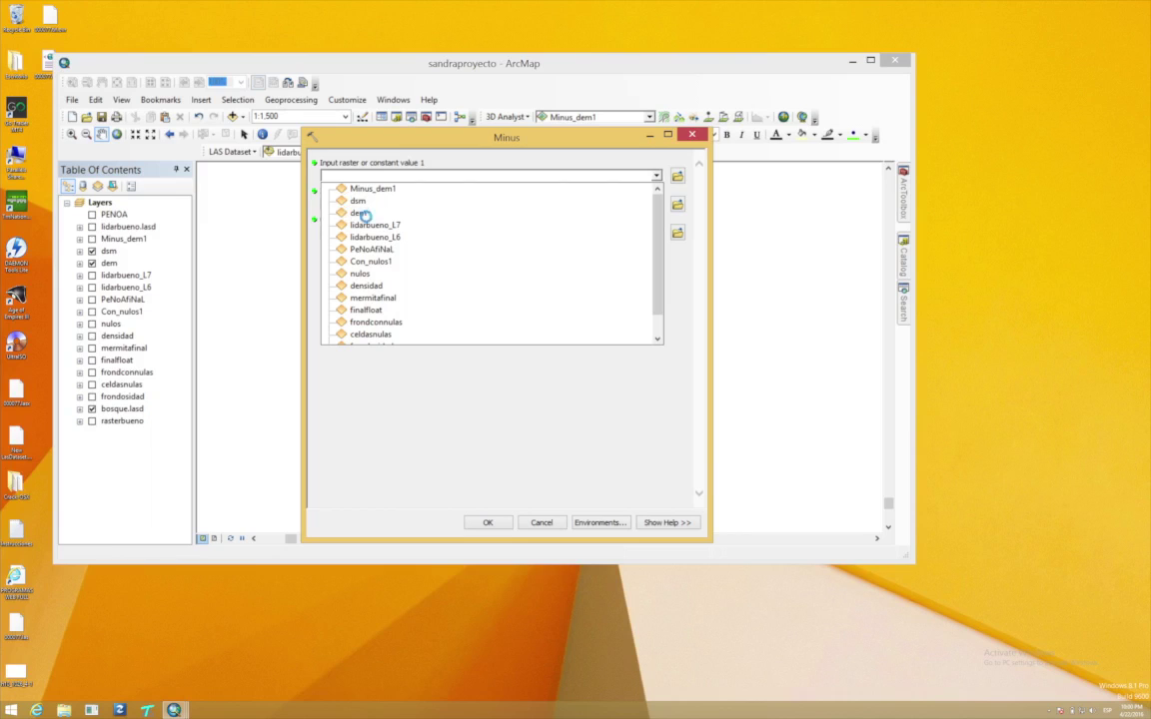
click(357, 213)
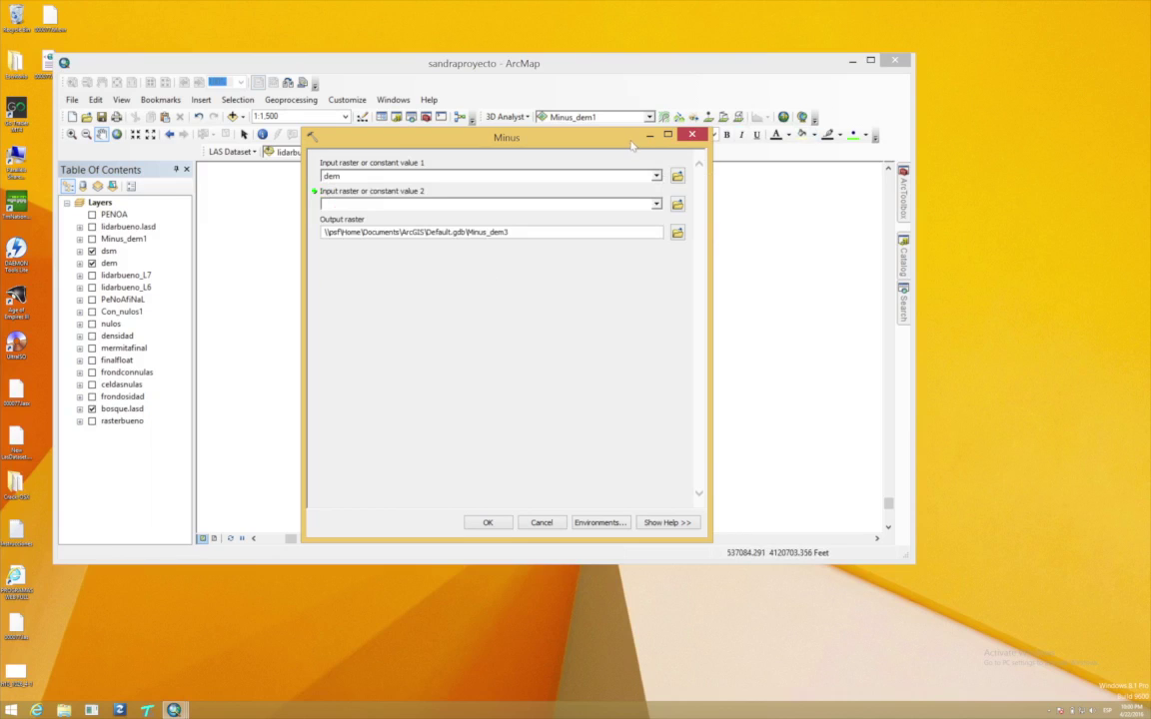
click(658, 205)
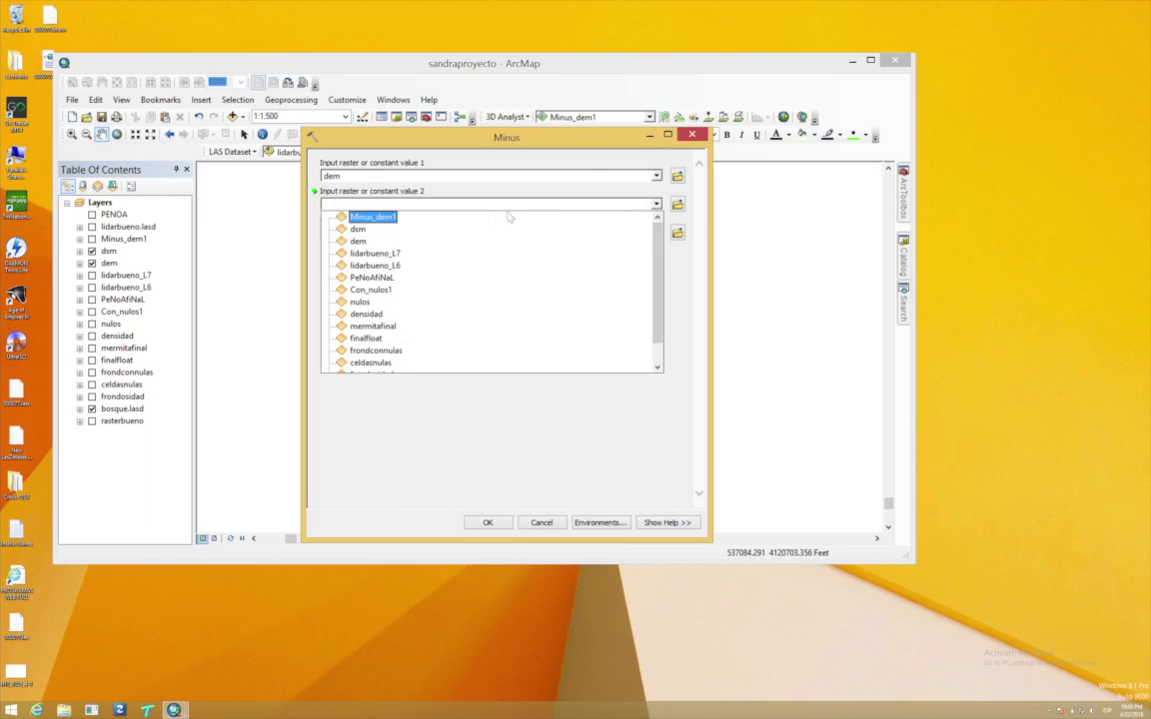
click(374, 234)
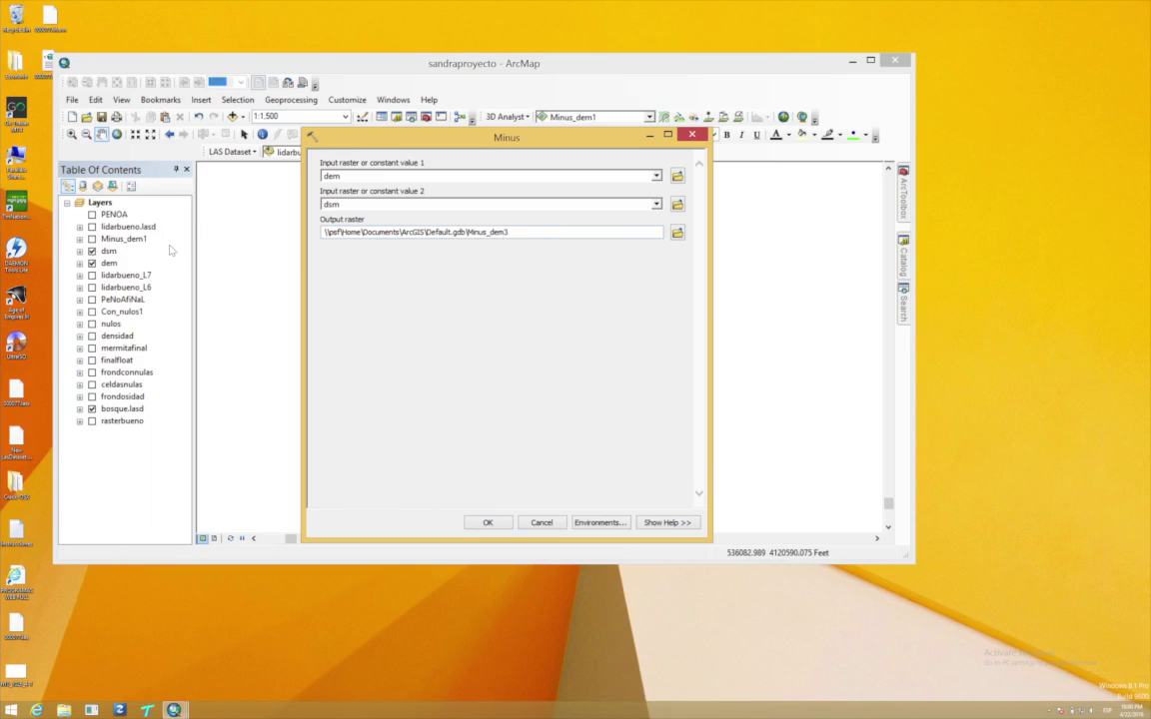
click(541, 522)
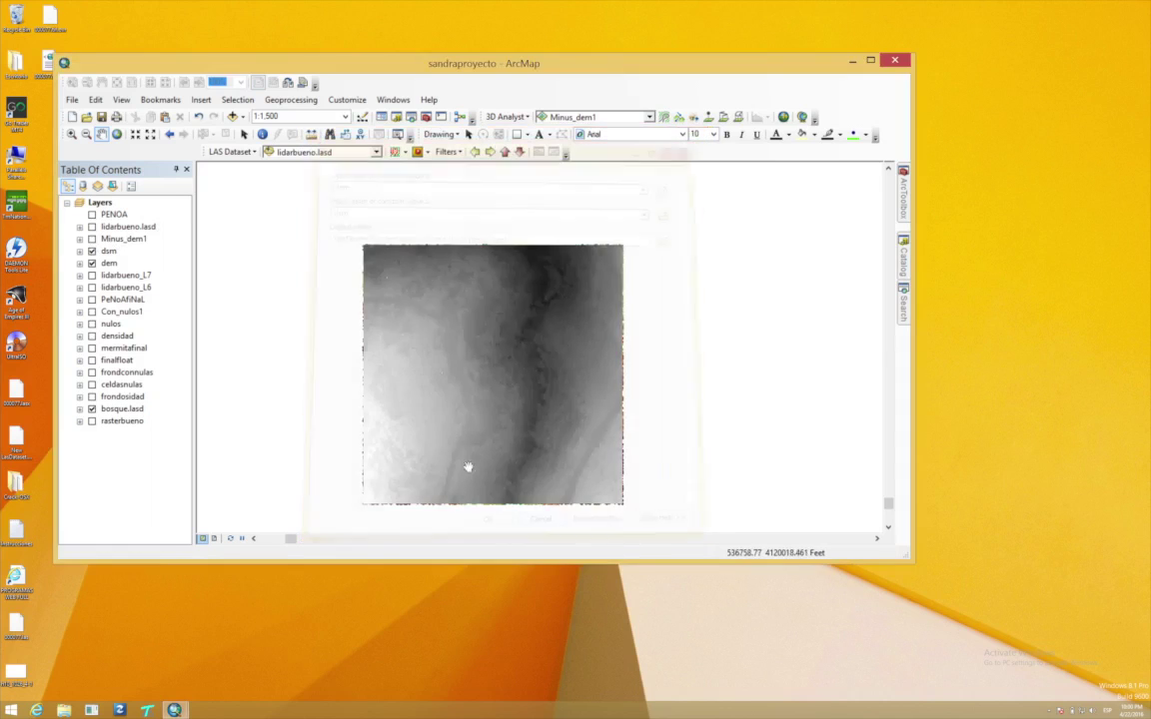
Step: Turn on the Minus_dem1 layer and view its legend of difference values, leaving the legend collapsed
click(92, 239)
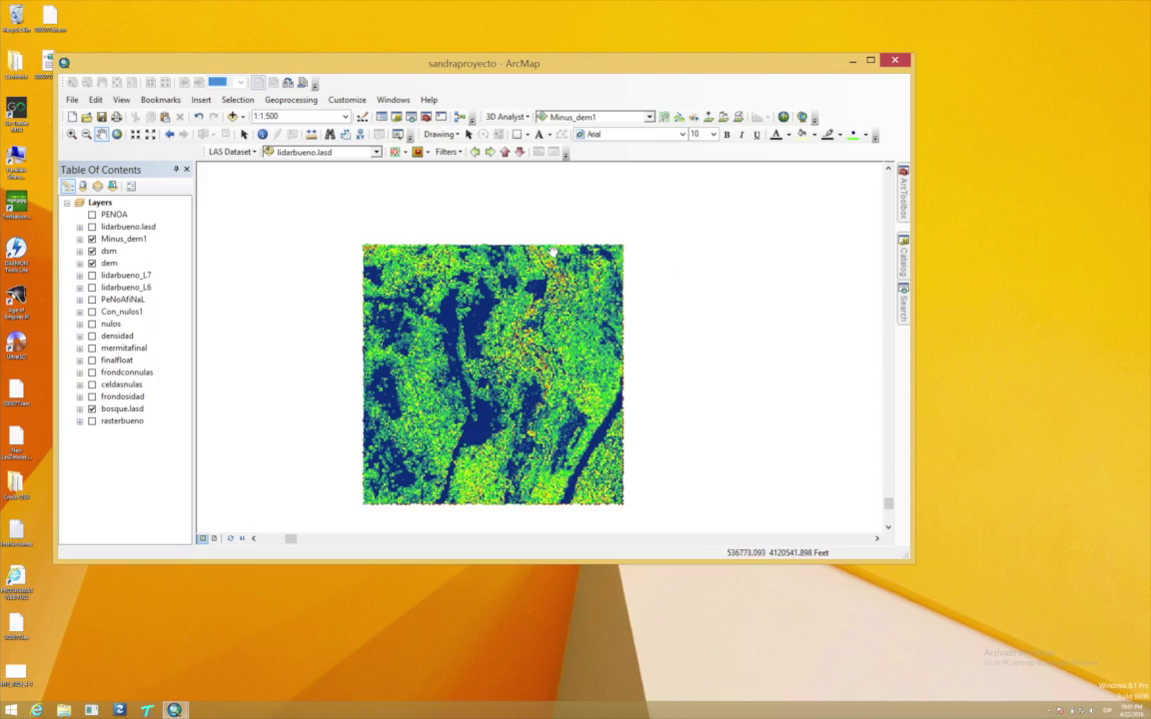
click(80, 239)
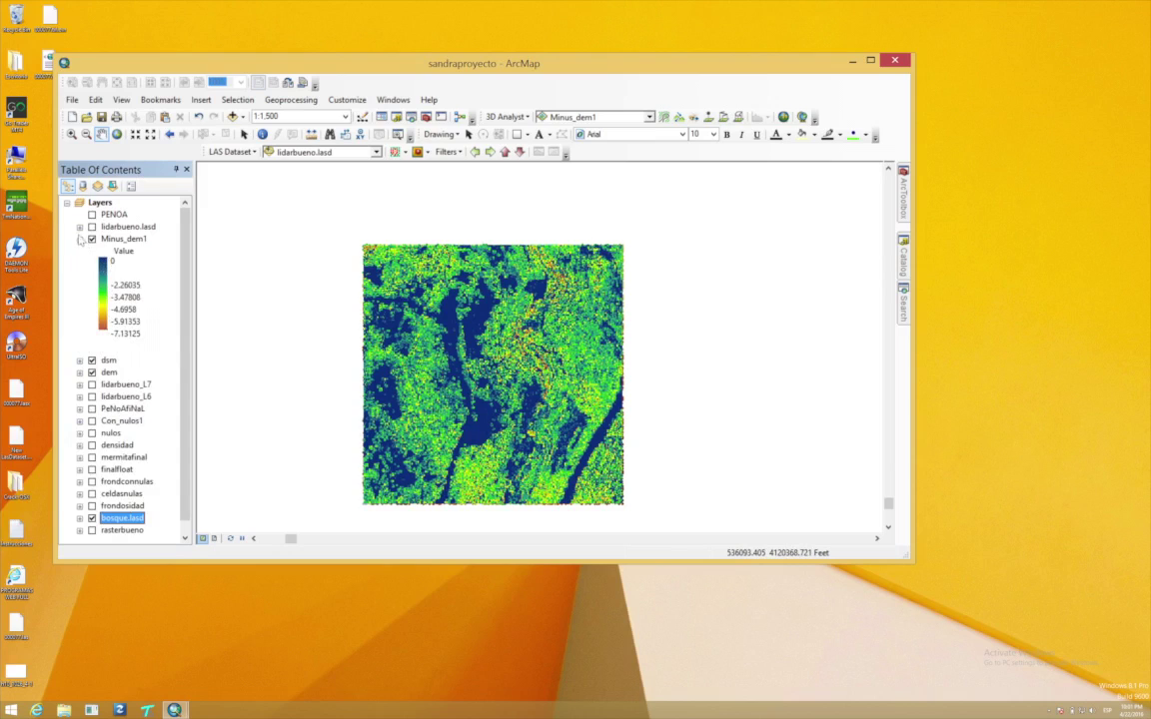
click(80, 239)
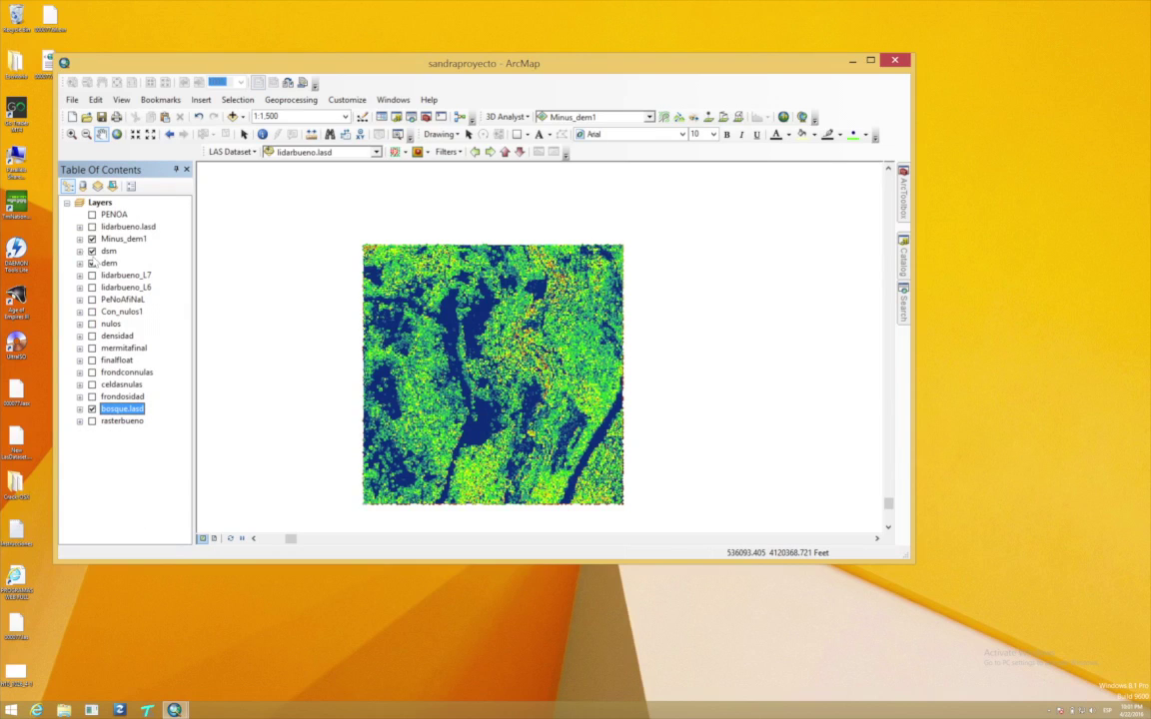
Step: Turn on the frondosidad layer and move it above Minus_dem1 in the layer order
click(92, 397)
drag(107, 400, 128, 233)
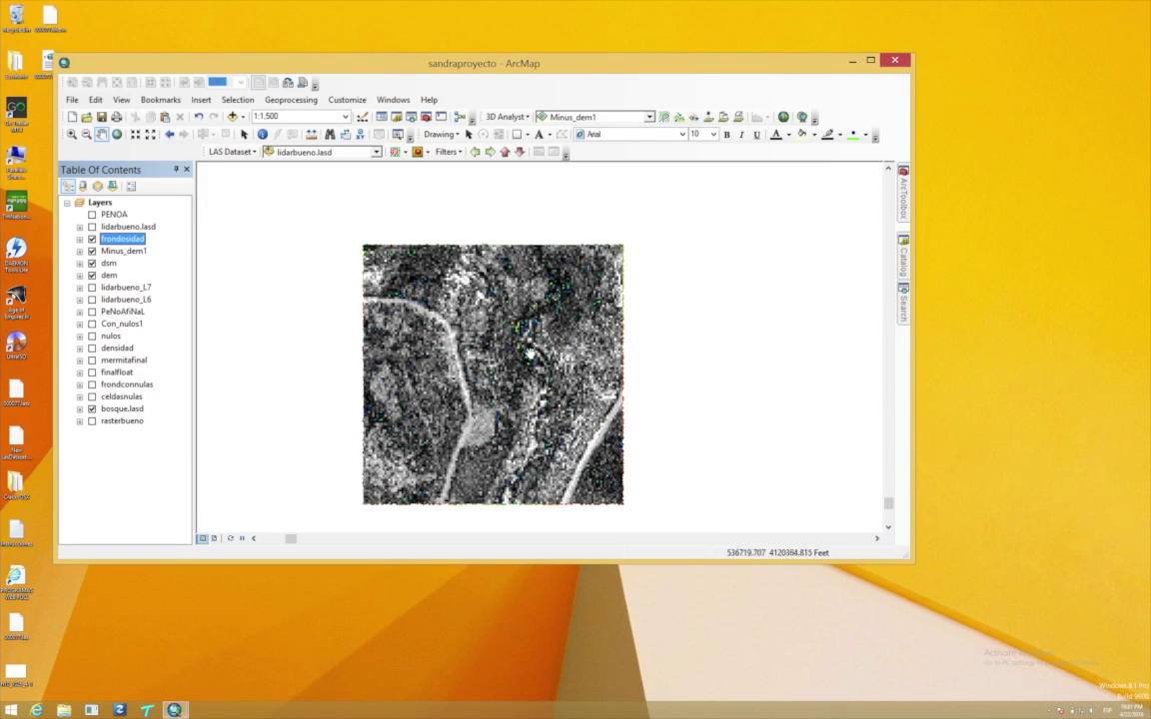
Step: Place frondconnulas directly above Minus_dem1 and toggle its visibility on and off to compare the two rasters
mouse_move(115, 241)
mouse_down()
mouse_move(112, 352)
mouse_move(106, 204)
mouse_move(106, 240)
mouse_up()
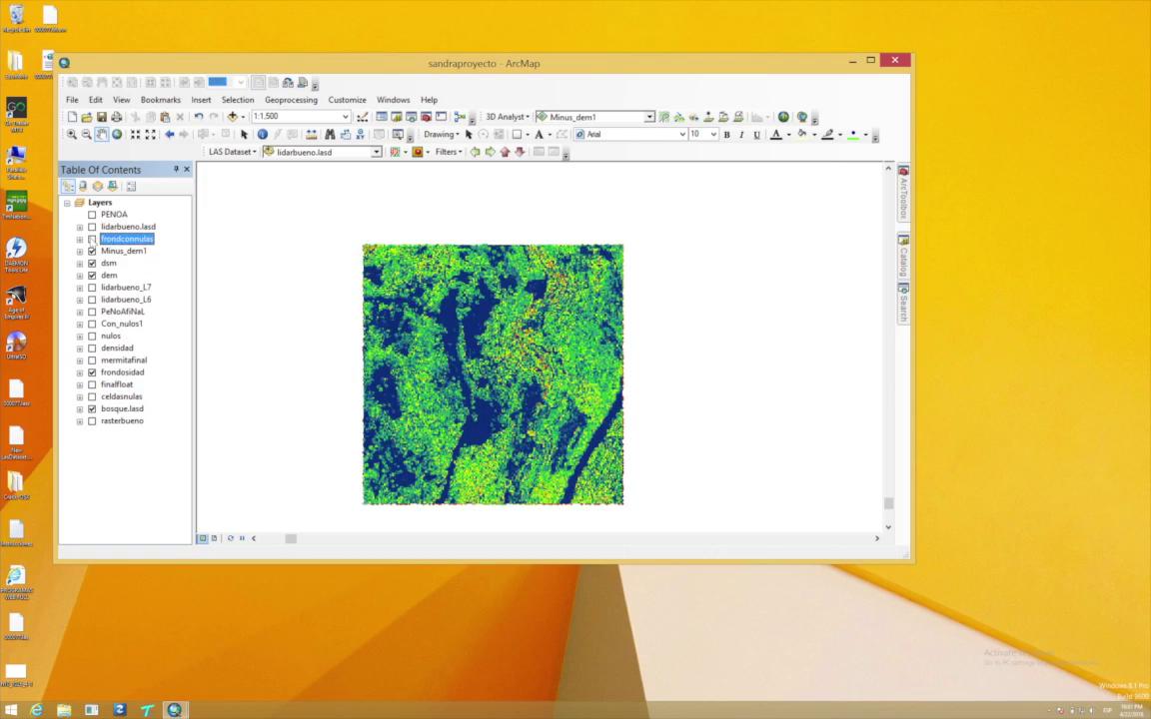
click(92, 239)
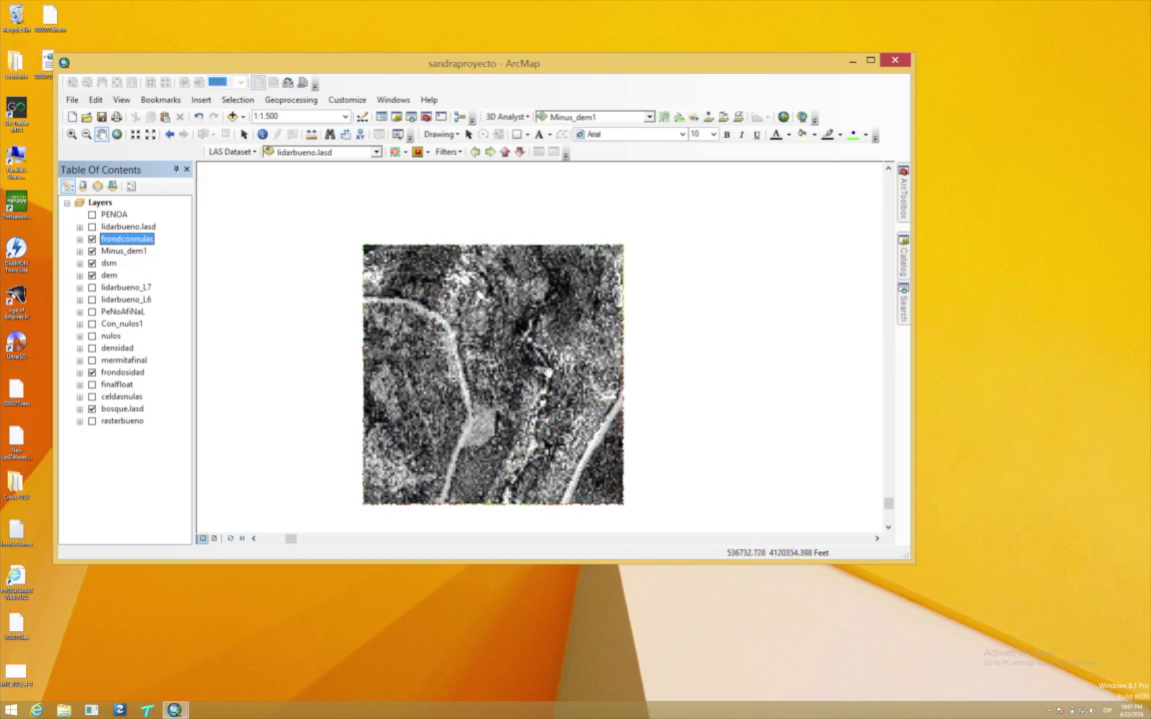
click(92, 240)
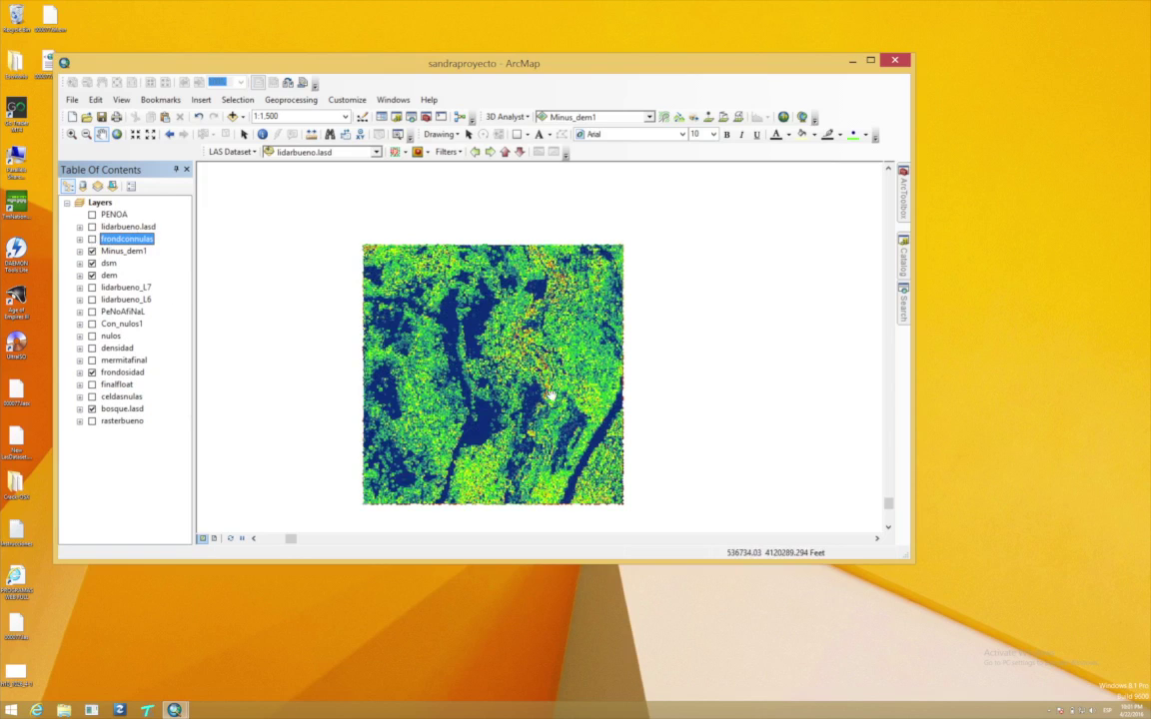
drag(497, 295, 522, 267)
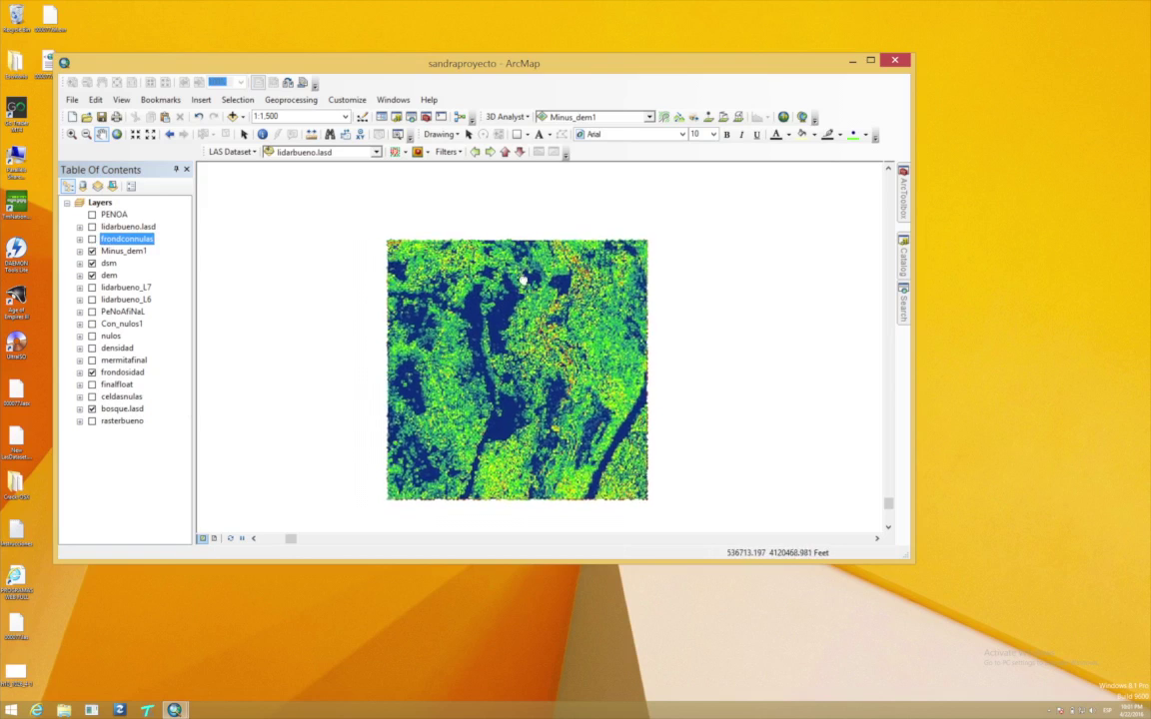